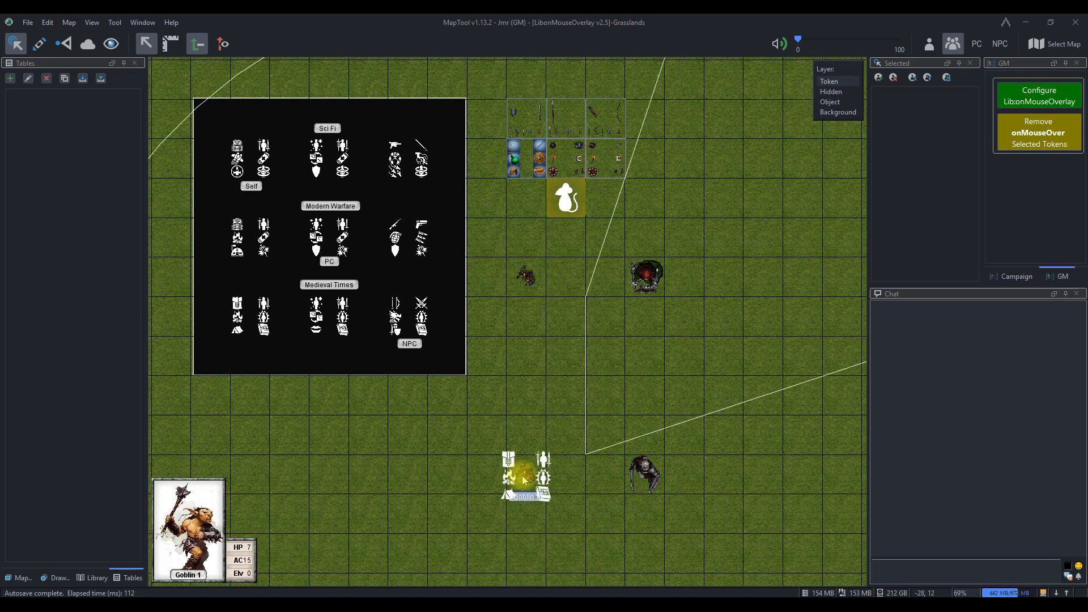
Select the Half-Orc Fighter token and examine the mouse-over overlays on the tokens around the map.
click(643, 471)
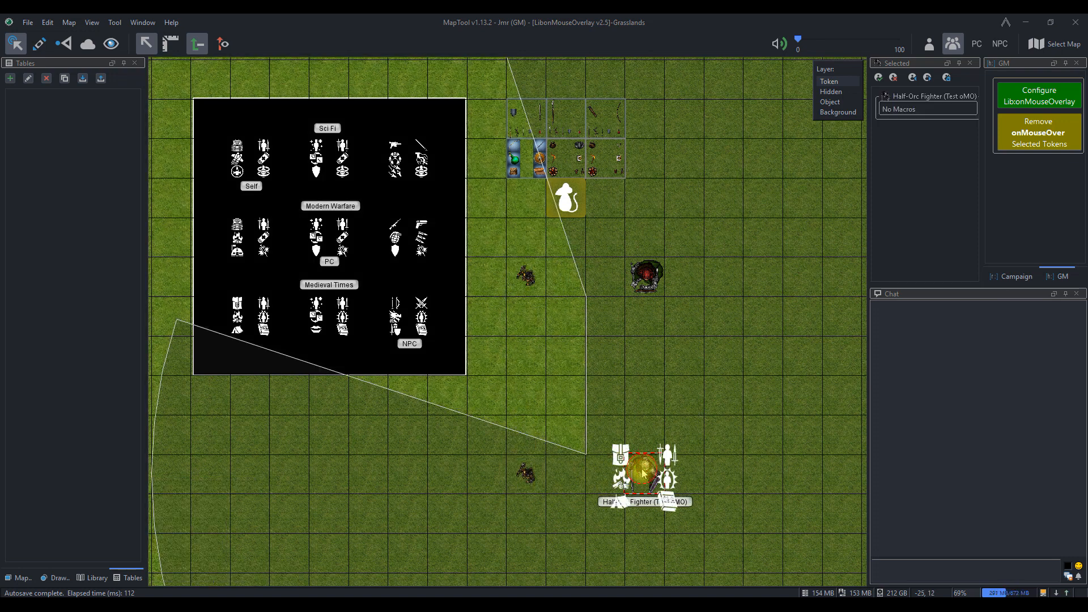
mouse_move(662, 472)
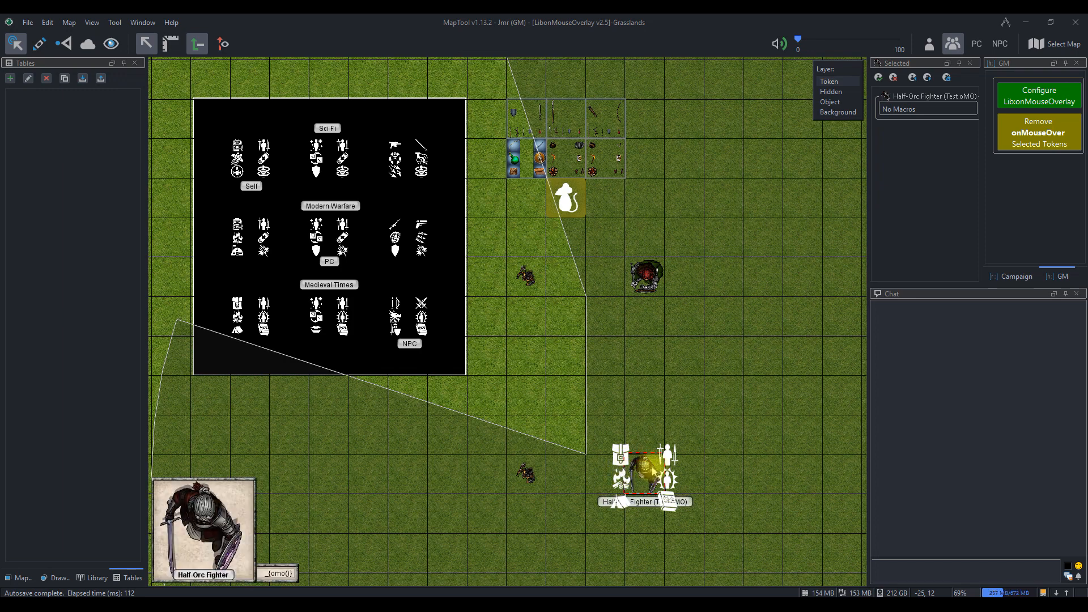
mouse_move(524, 473)
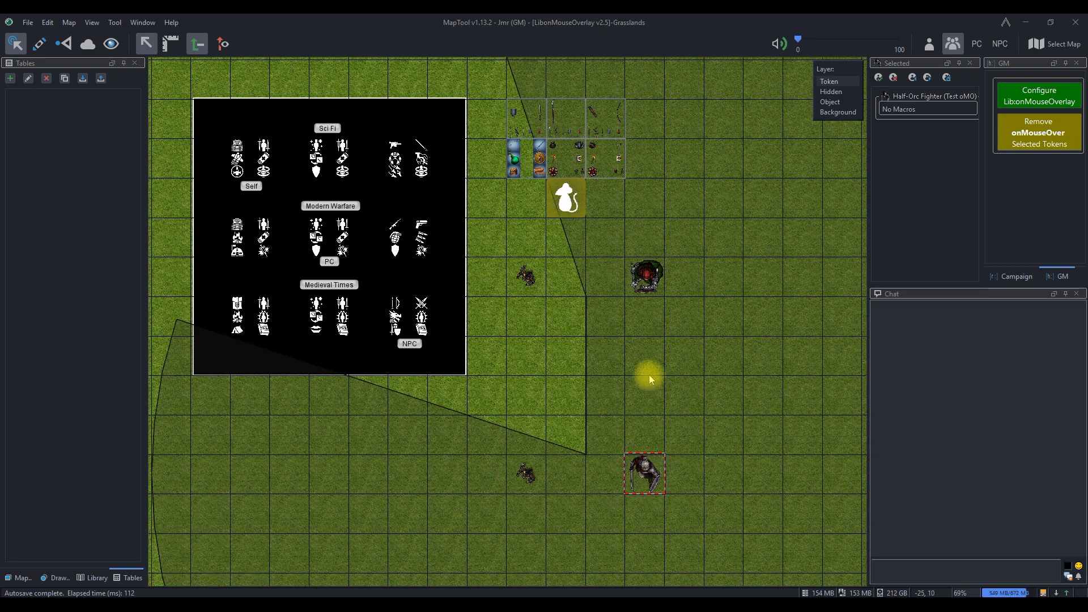
mouse_move(645, 280)
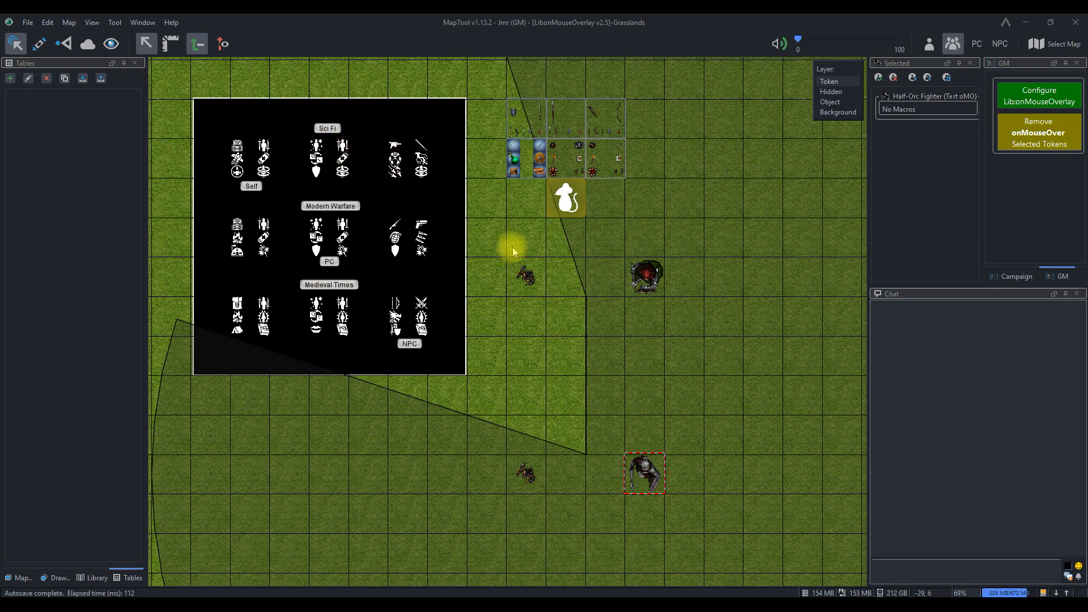
Open the Lib:onMouseOverlay token's information window and copy the required campaign property *omo (_):{omo()}.
click(569, 200)
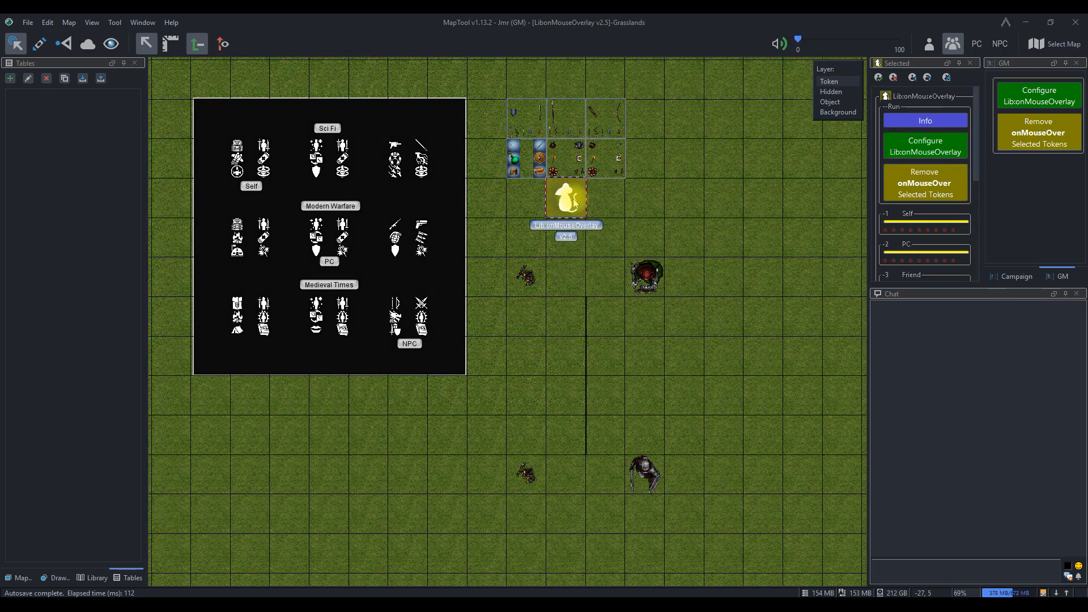
click(903, 124)
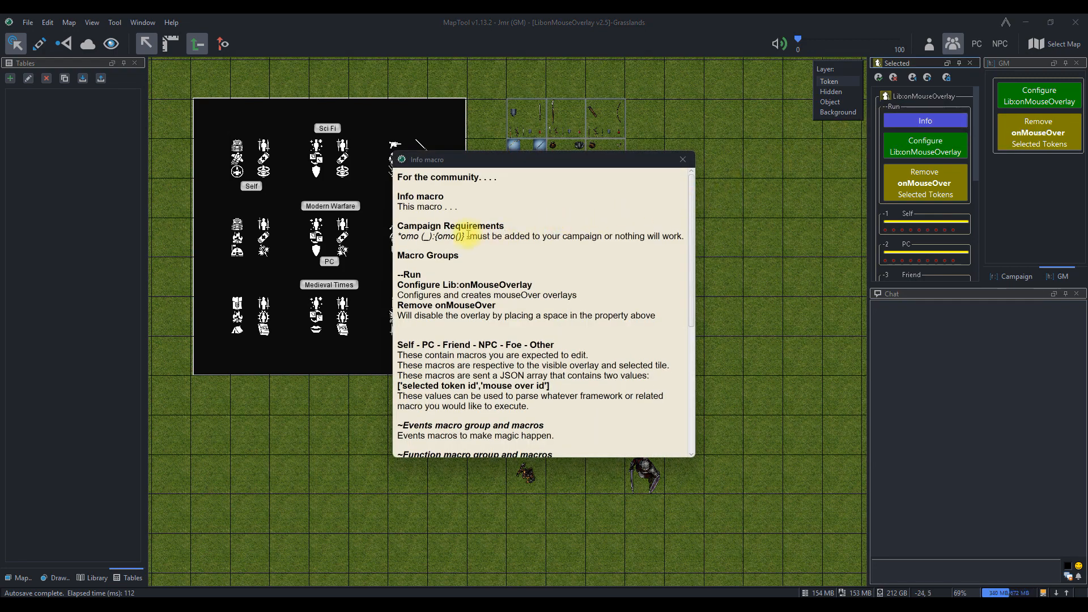
drag(399, 237, 483, 245)
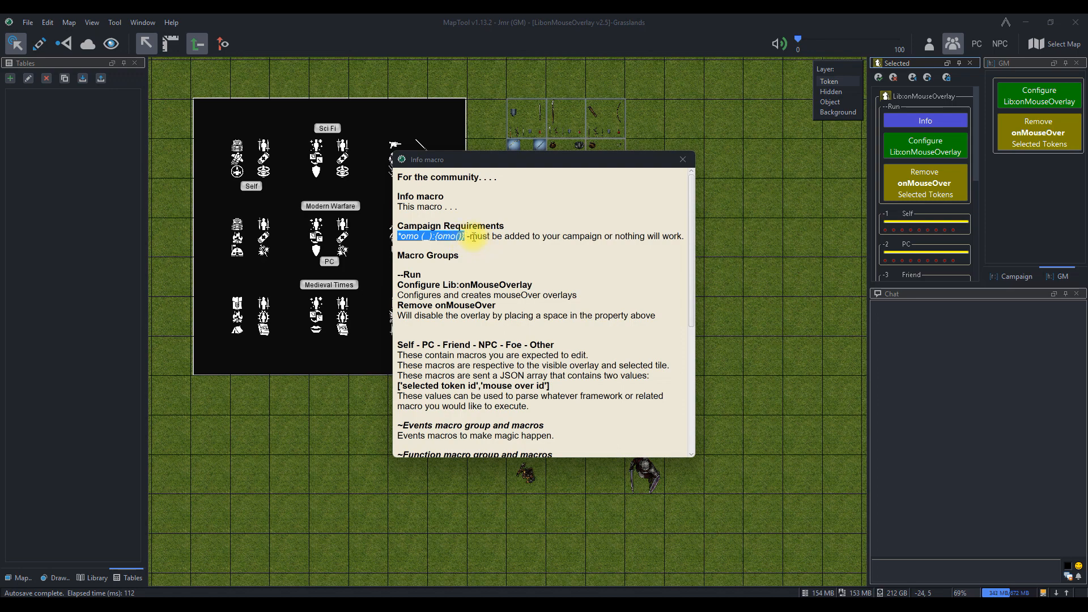
key(ctrl+c)
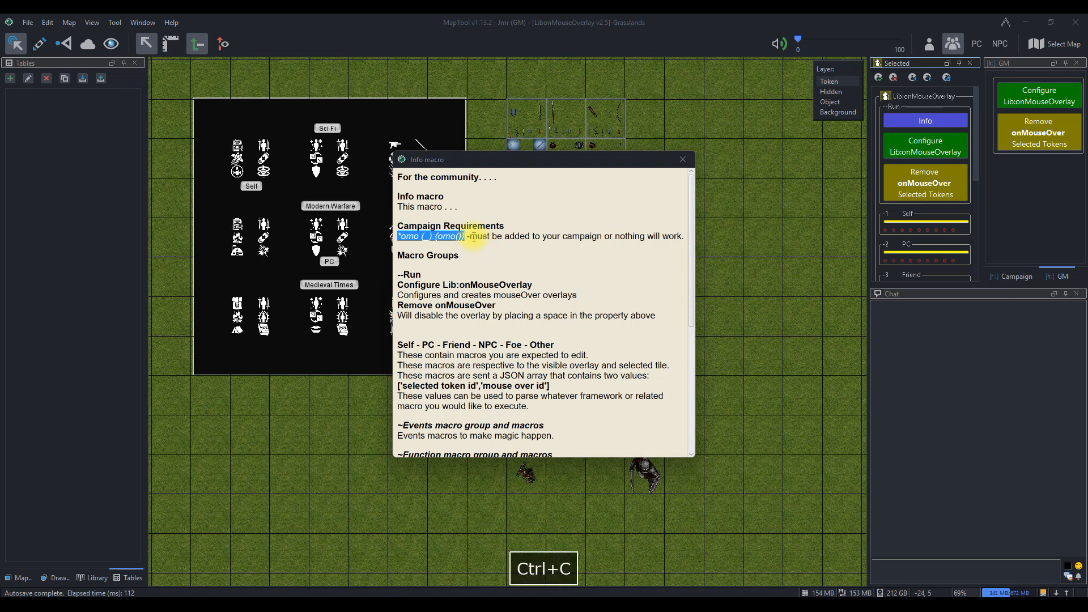
Paste *omo (_):{omo()} over the matching line in the Basic token type's campaign properties, then update and save them.
click(48, 22)
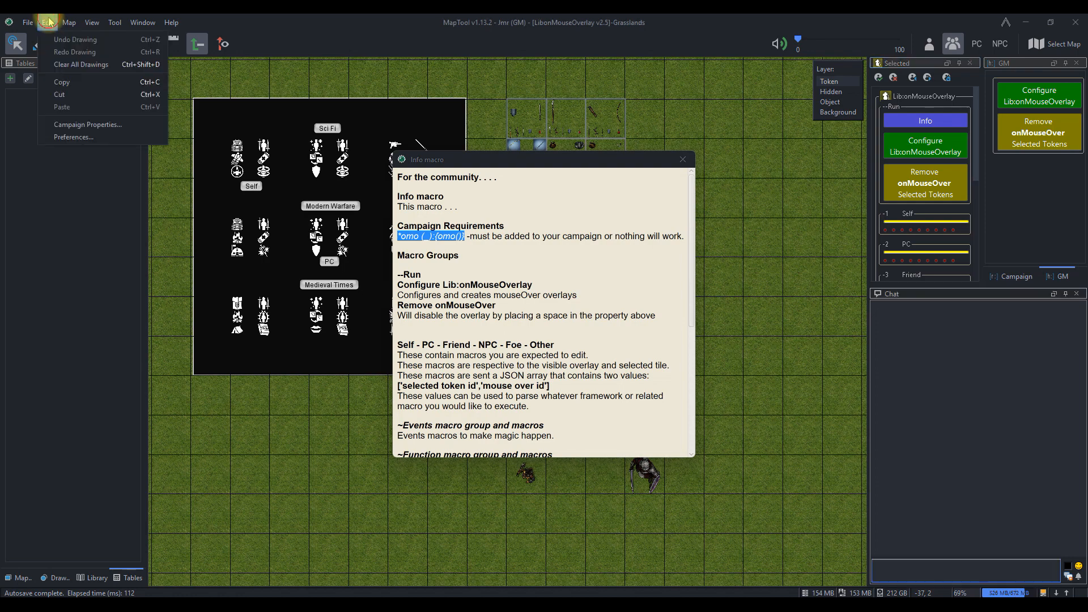
click(62, 125)
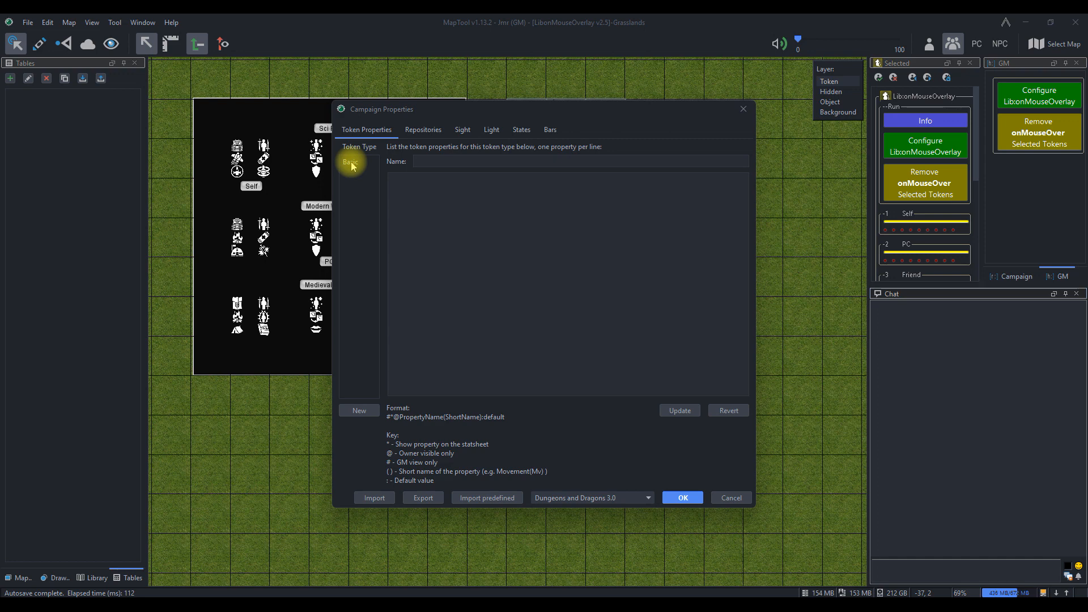
click(351, 164)
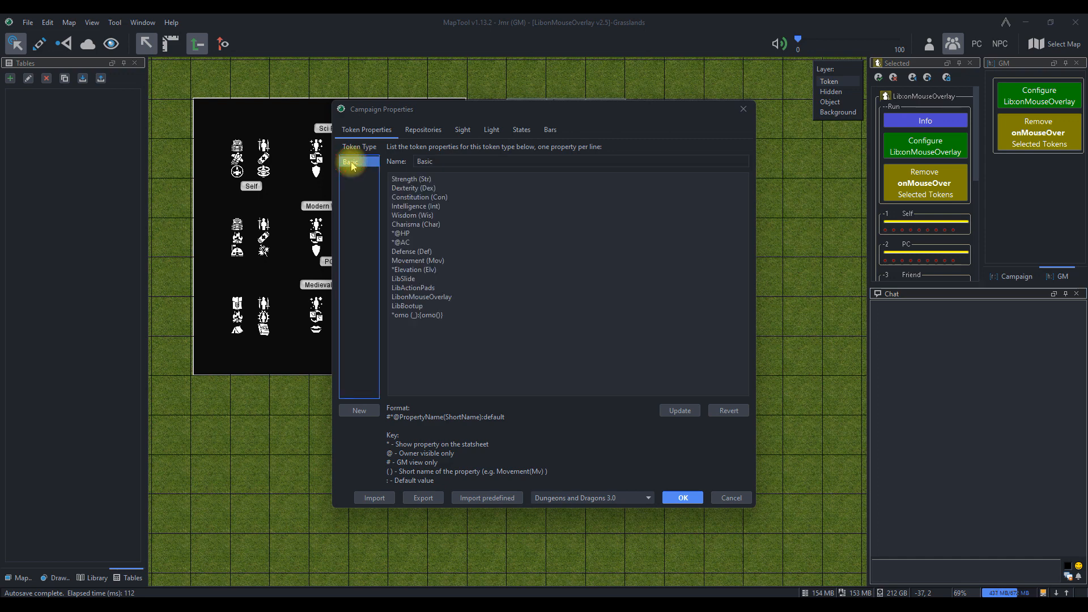
drag(447, 312, 373, 320)
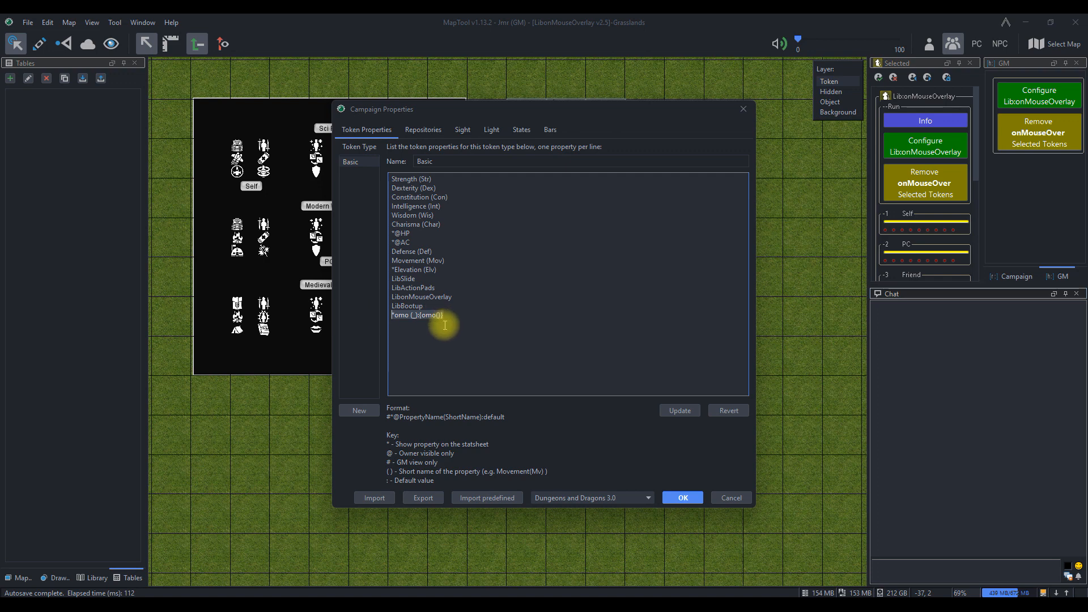
key(ctrl+v)
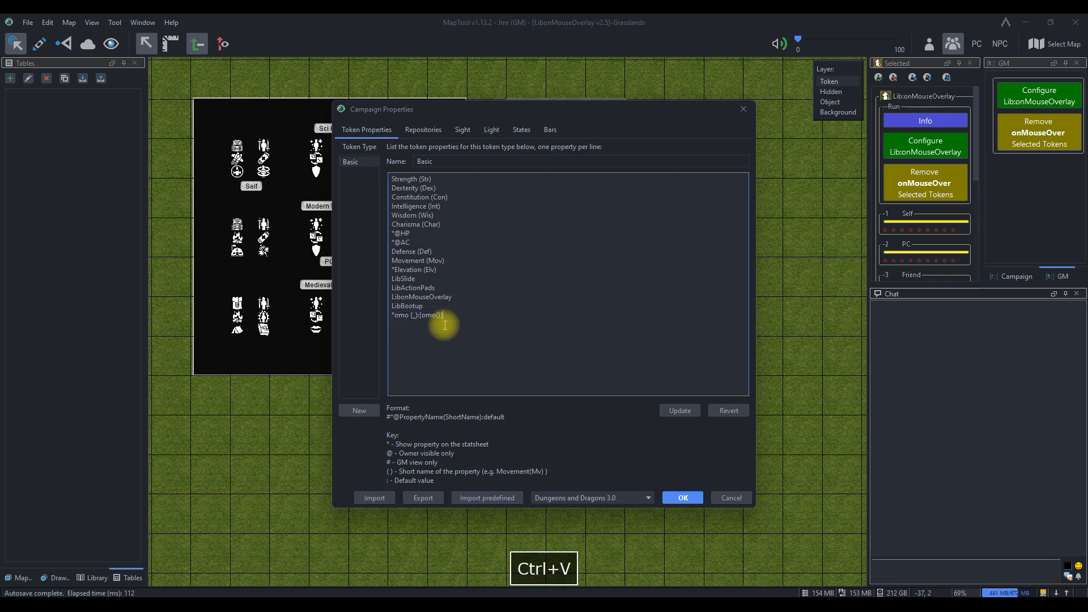
click(677, 409)
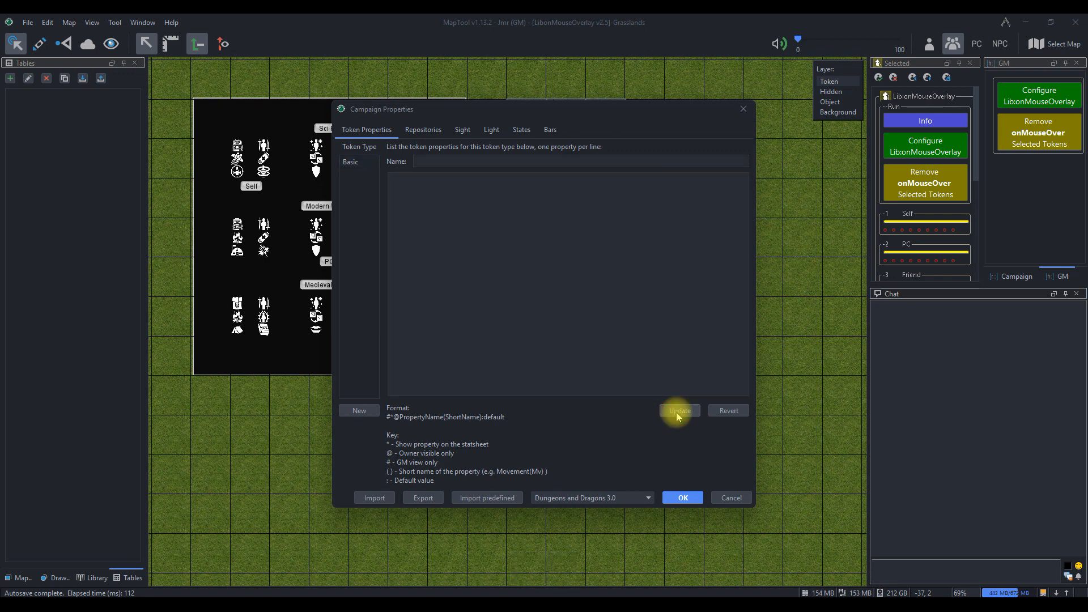
click(685, 496)
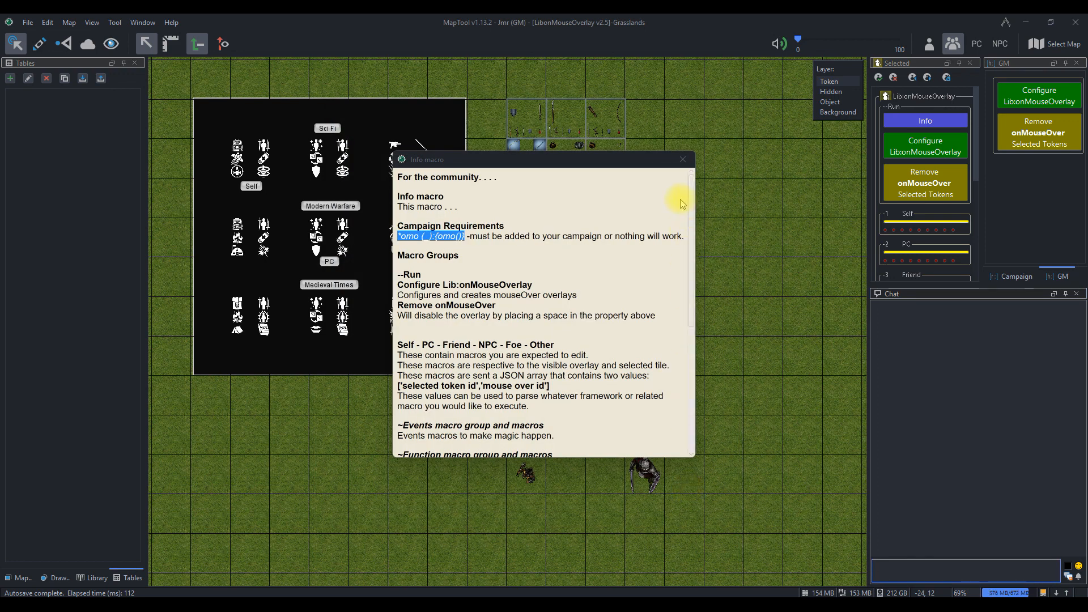
Close the macro information window and open the Lib:onMouseOverlay configuration, placing it clear of the character tokens.
drag(595, 162, 620, 140)
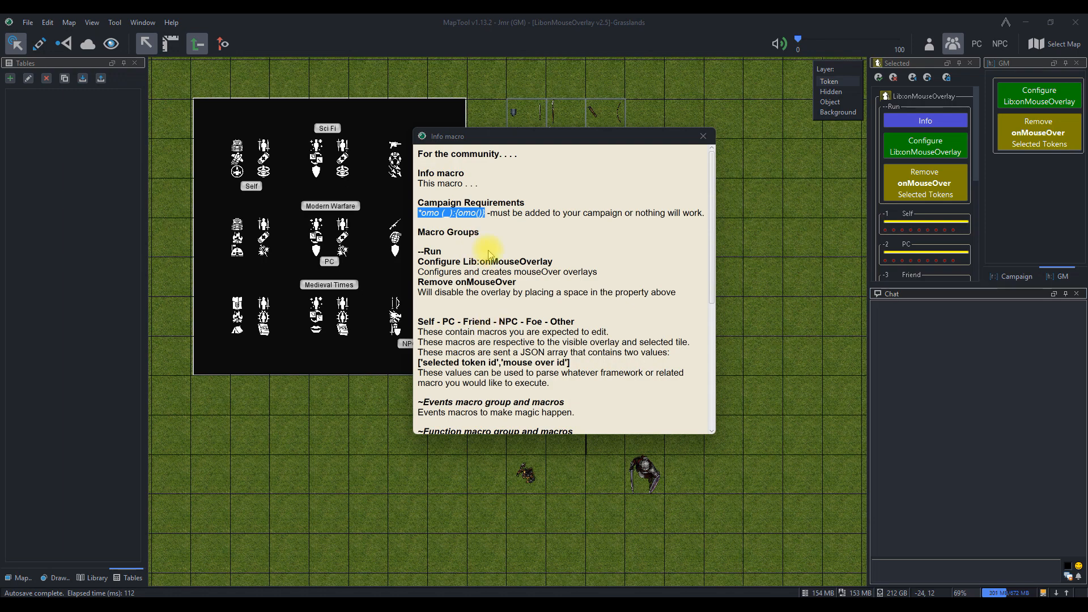
click(703, 137)
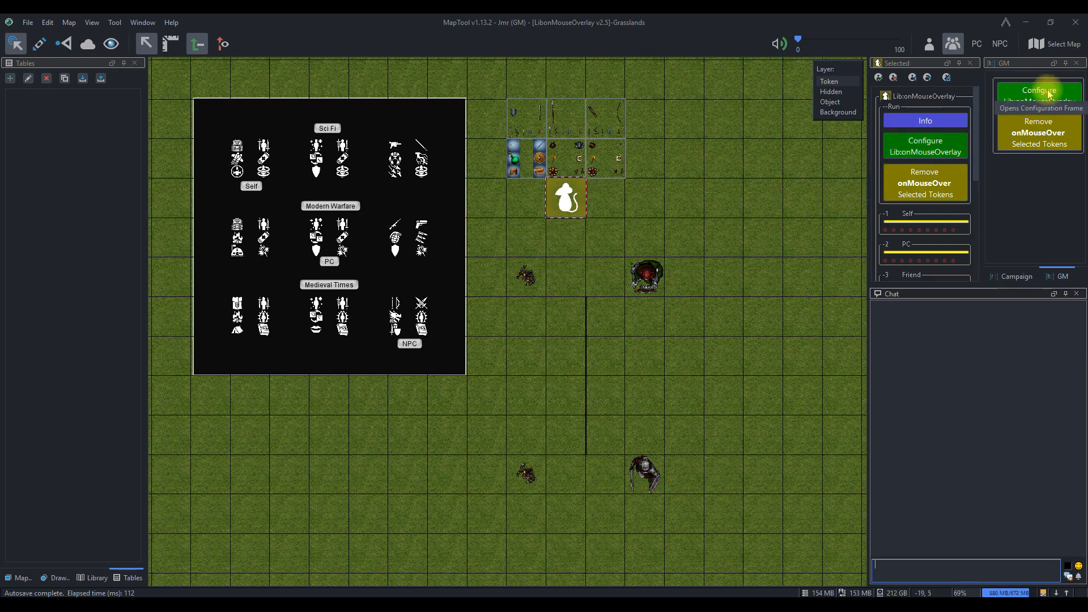
click(941, 147)
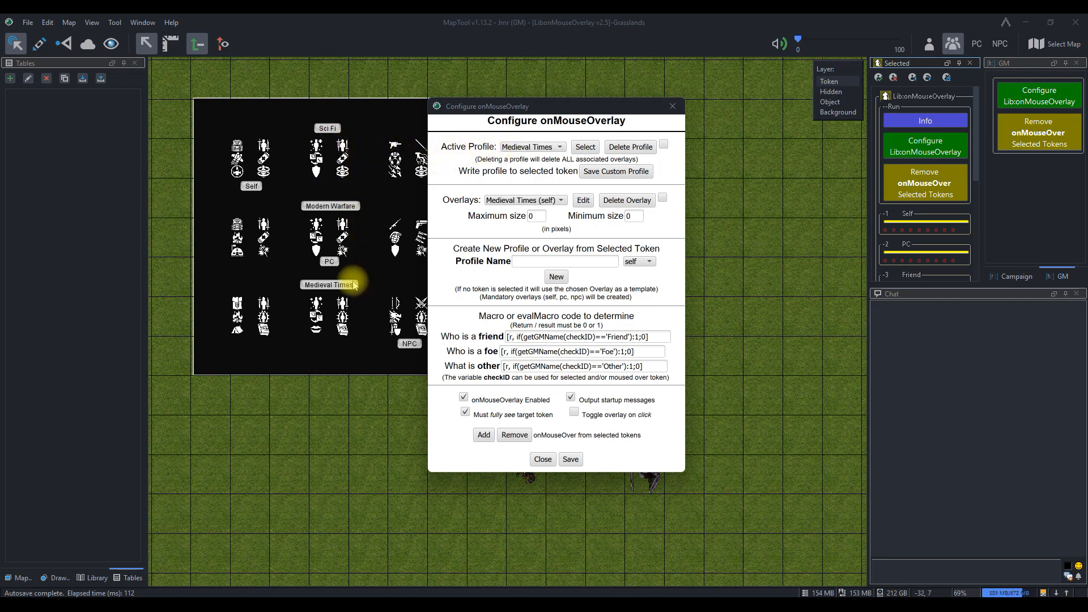
drag(527, 109, 319, 138)
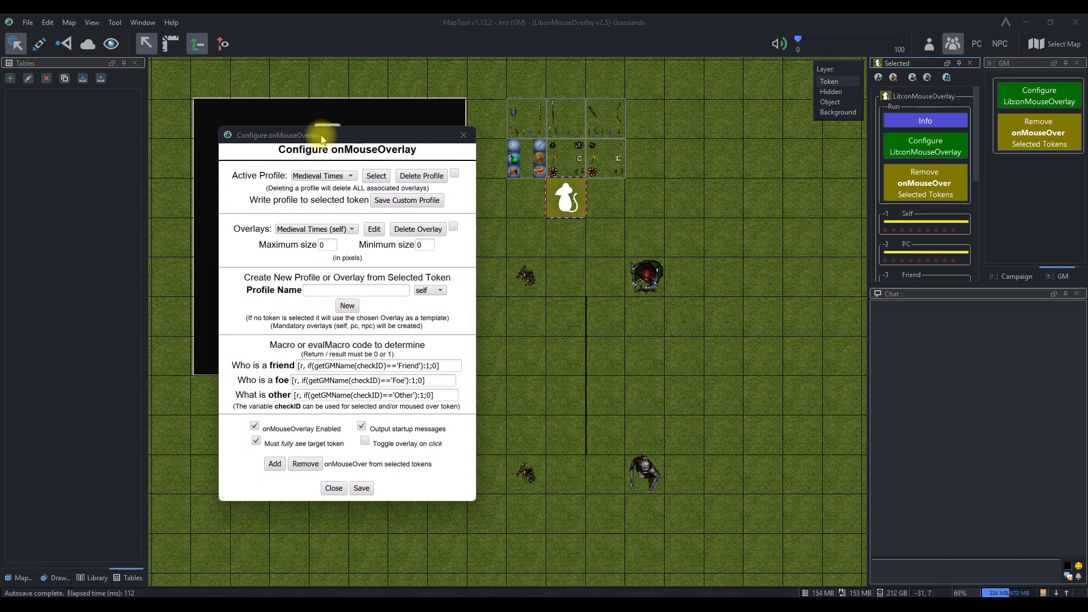
Make Modern Warfare the active profile and check its overlays on the Human Cleric and Half-Orc Fighter tokens.
click(349, 177)
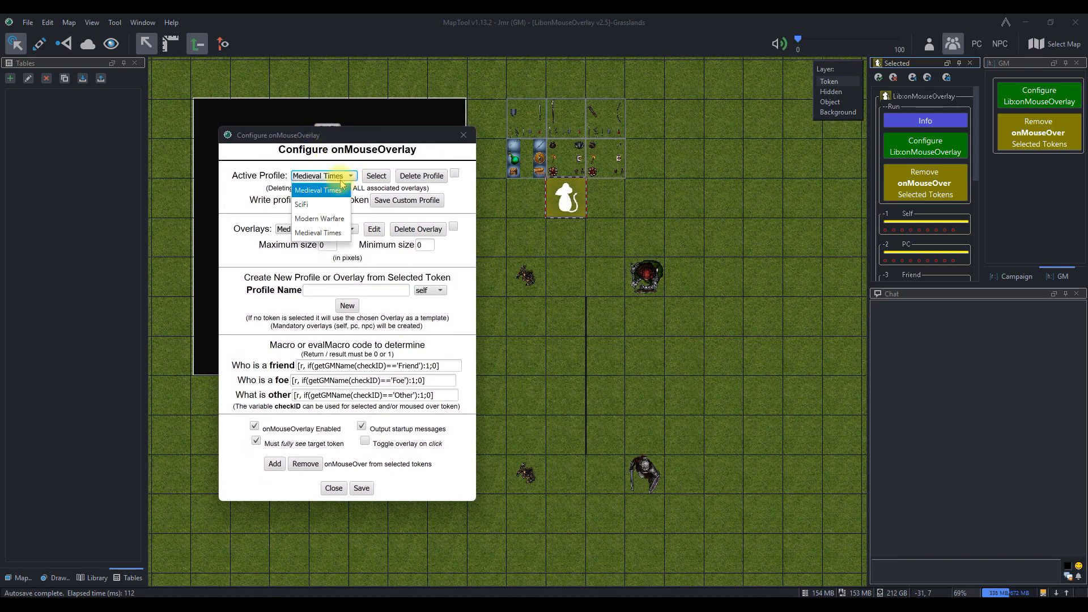
click(315, 220)
click(376, 178)
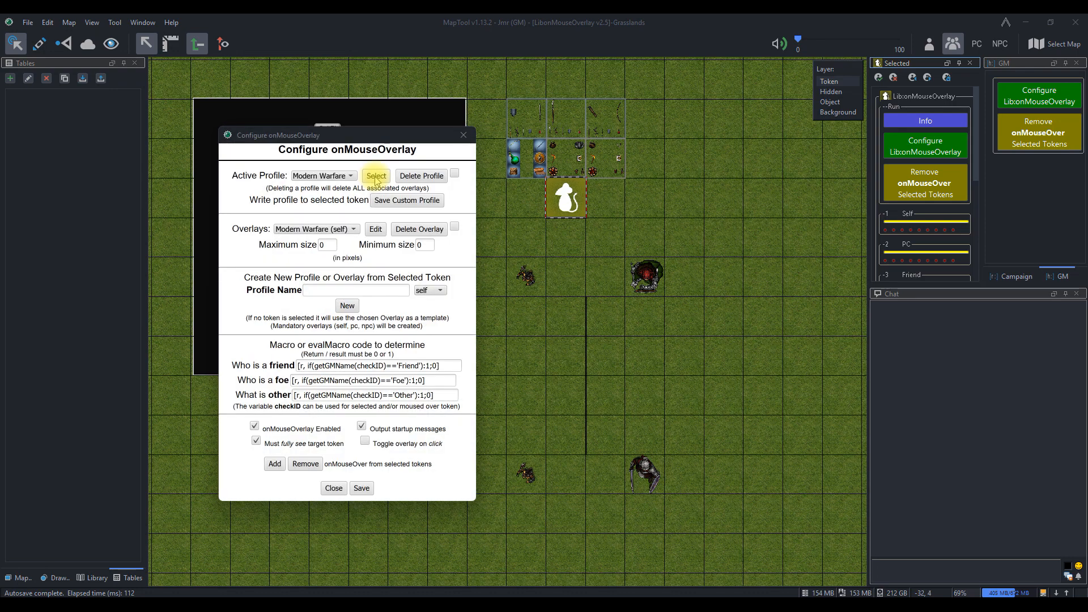
click(640, 314)
mouse_move(631, 279)
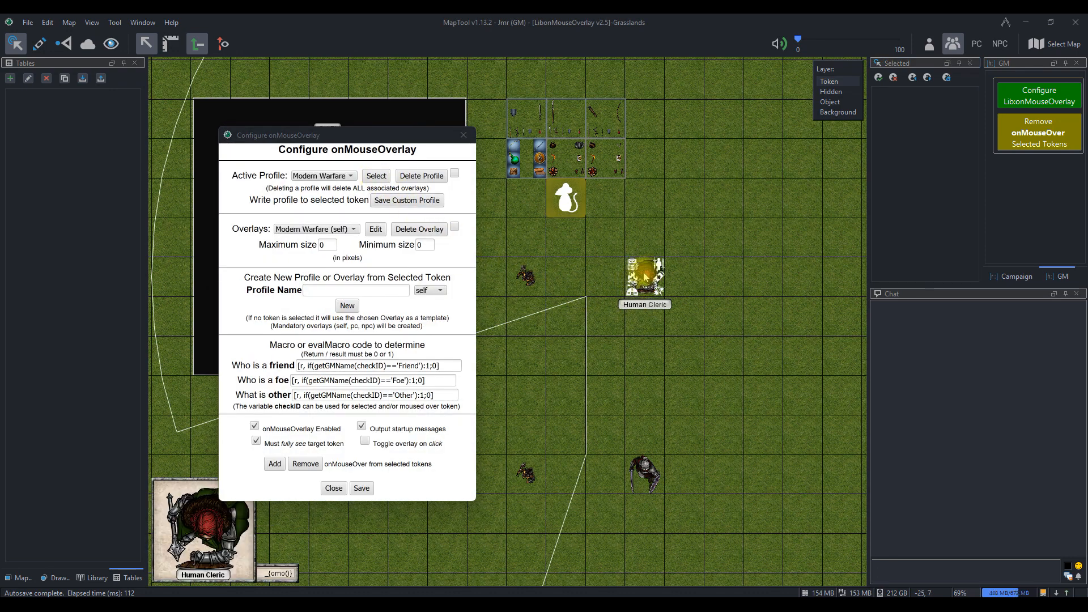
mouse_move(648, 472)
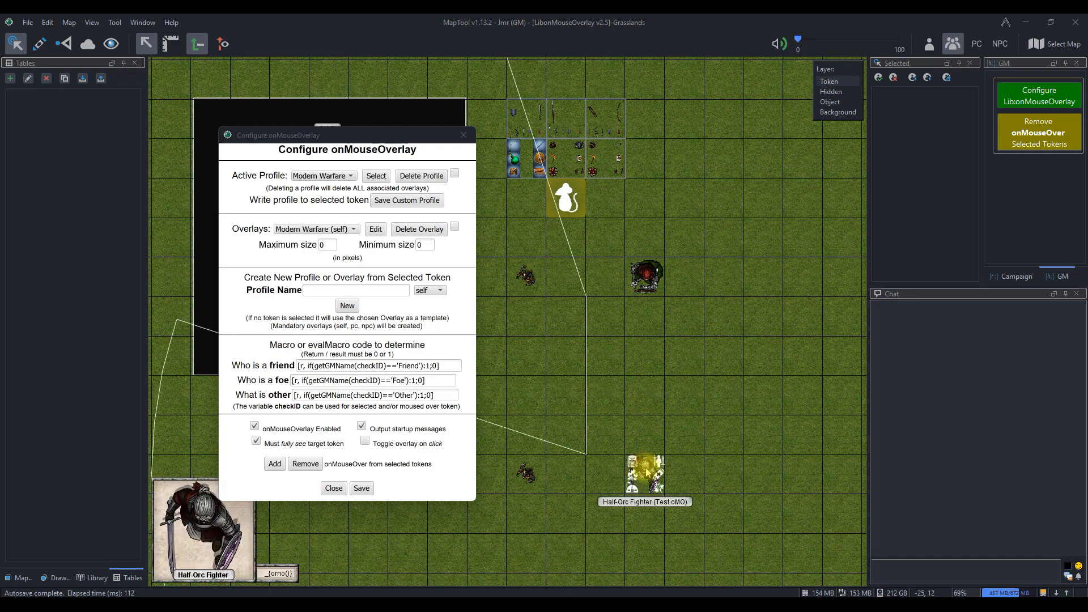
click(648, 475)
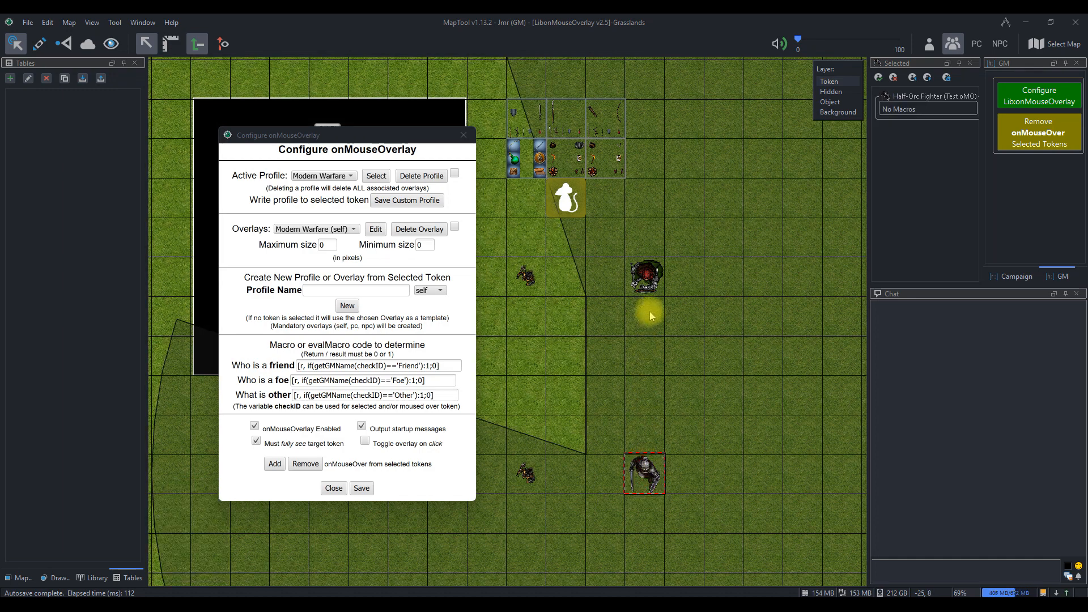
Make Medieval Times the active overlay profile.
click(340, 176)
click(318, 232)
click(374, 179)
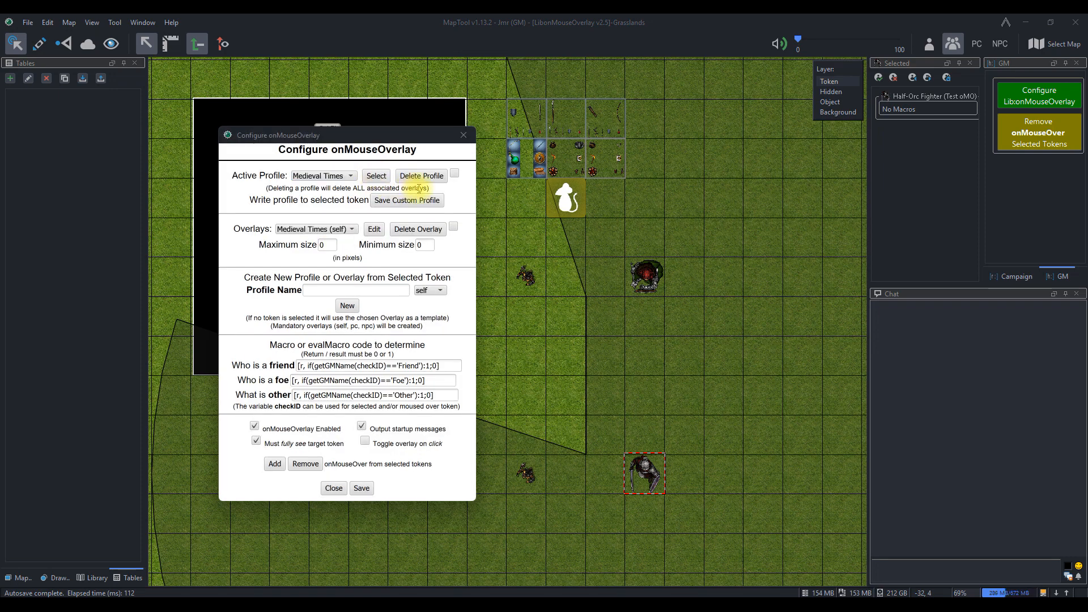
click(454, 173)
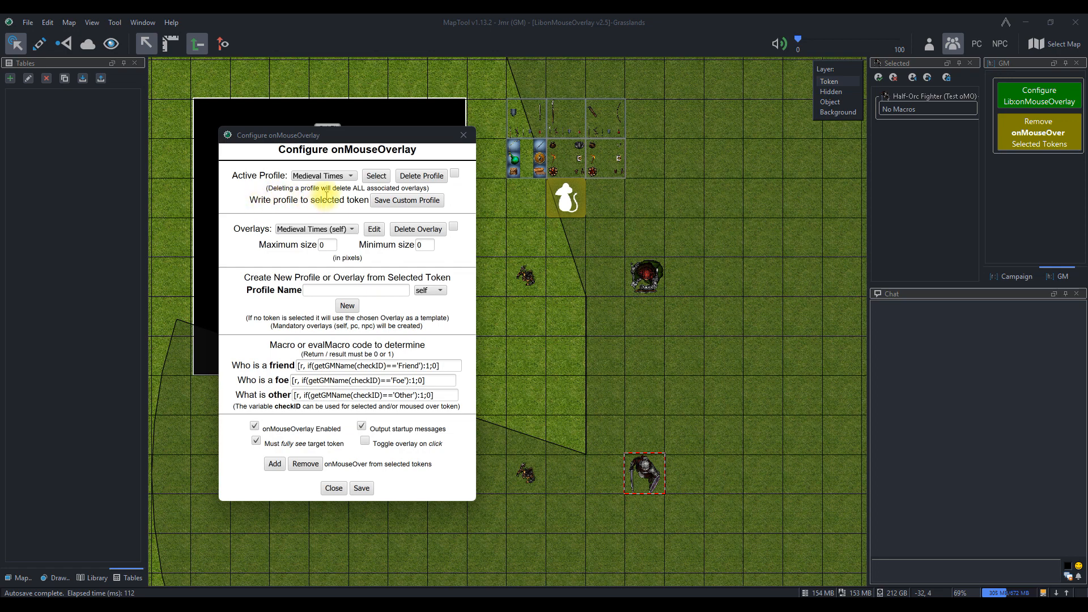
Select the Human Cleric token on the map while keeping the overlay configuration open.
click(630, 276)
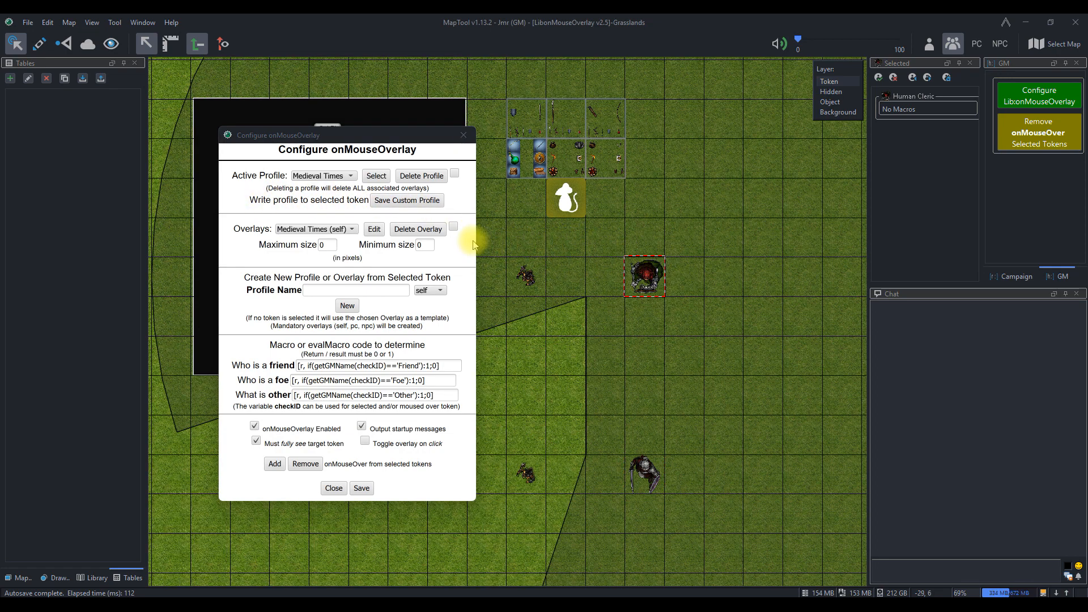
mouse_move(647, 275)
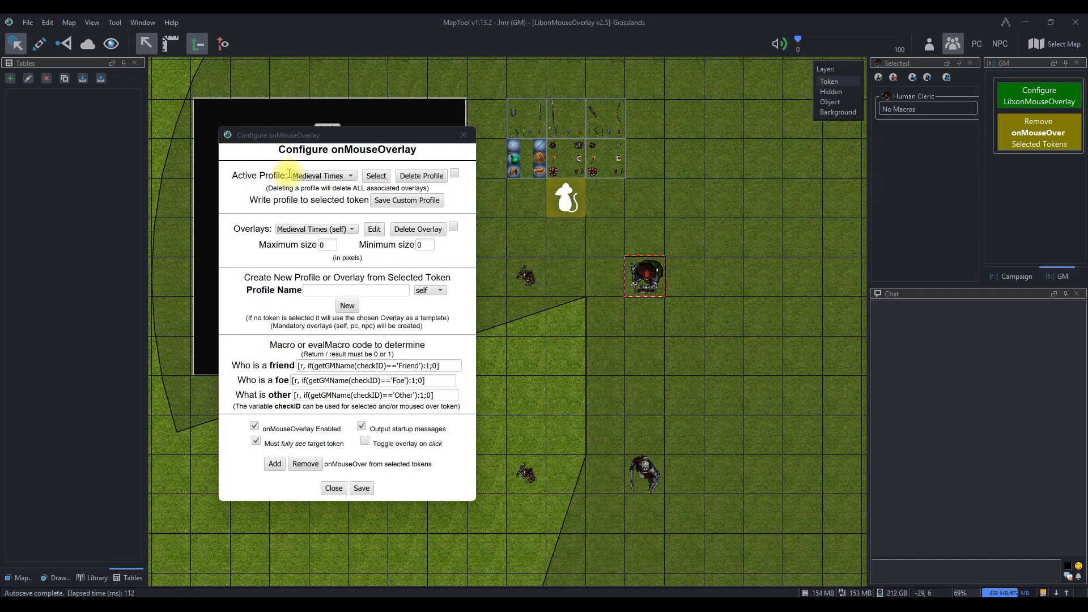
click(279, 211)
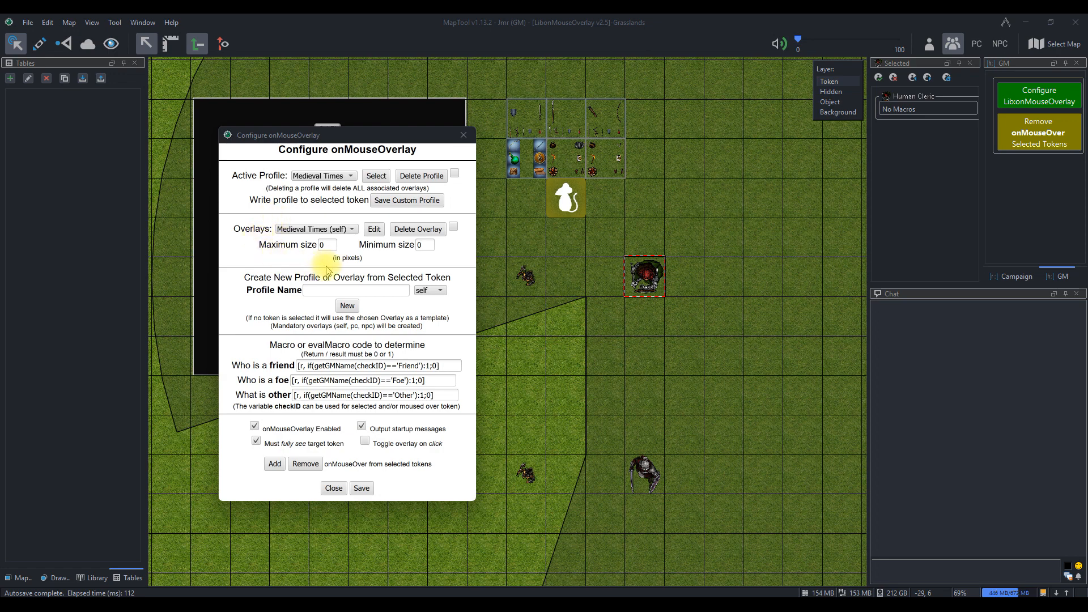
Open the Medieval Times (npc) overlay for editing, examine its tile layout, and return to the main configuration.
click(351, 230)
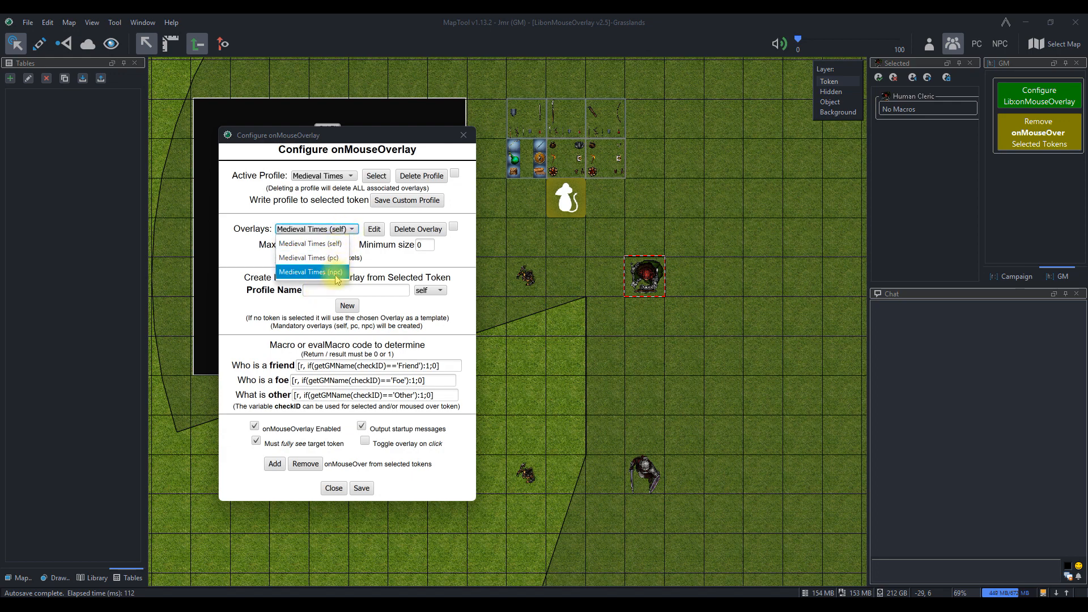
click(301, 232)
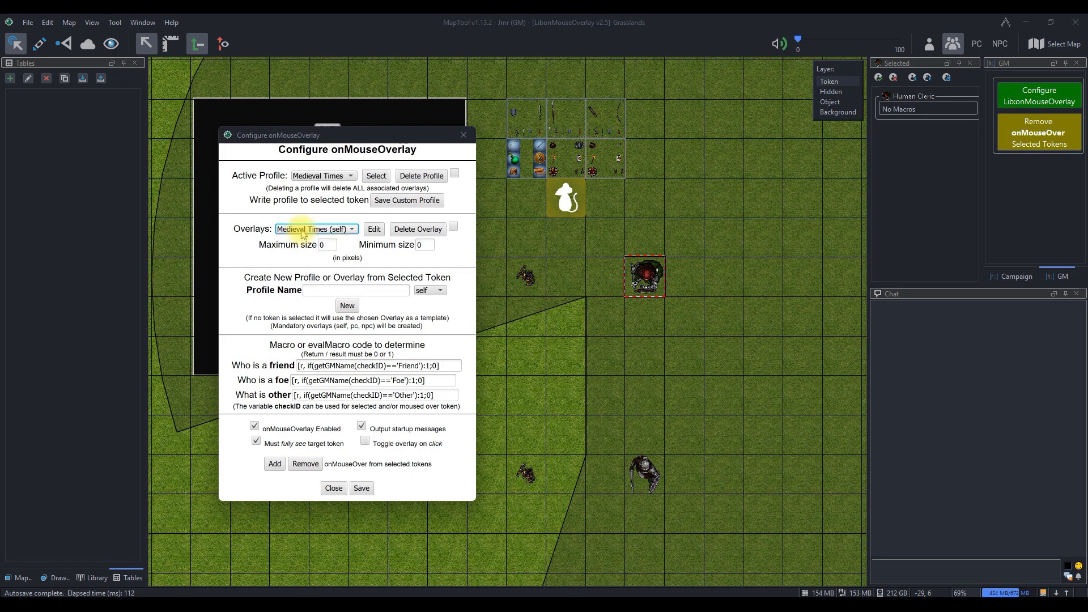
click(331, 232)
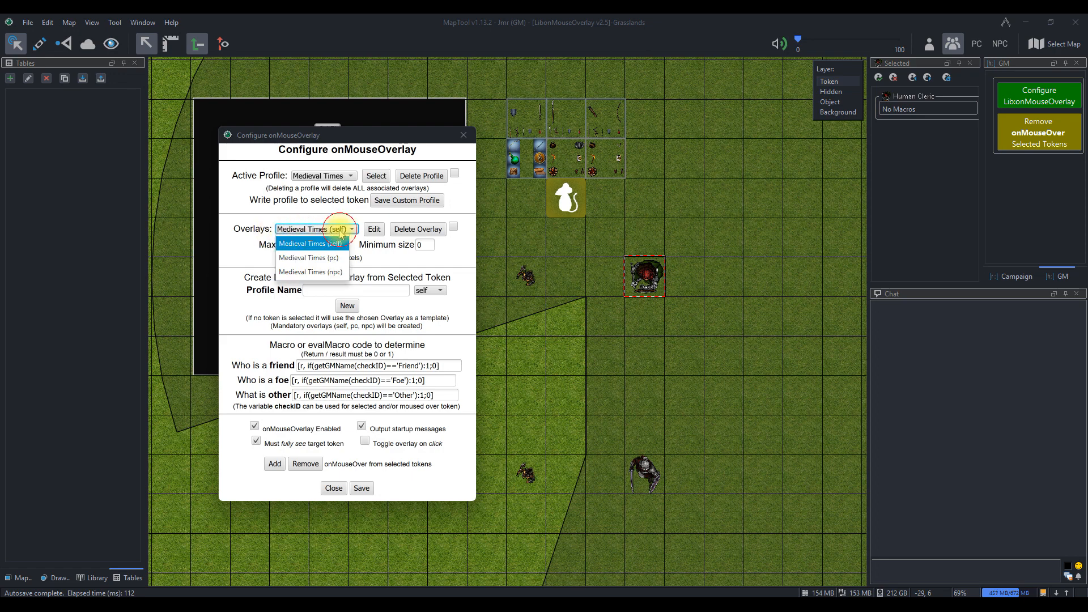
click(333, 273)
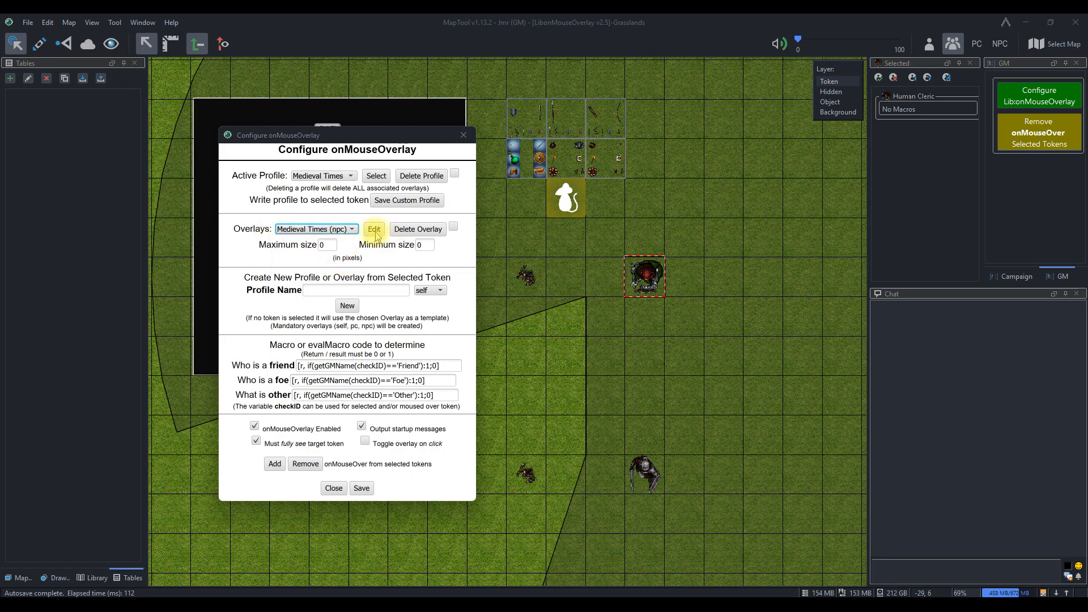
click(373, 229)
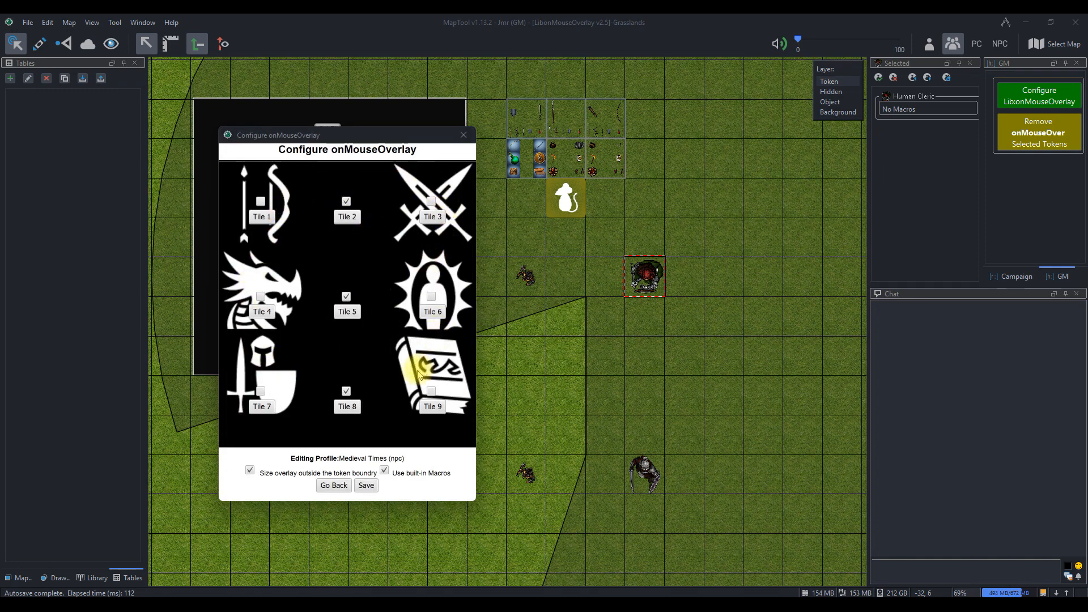
click(334, 486)
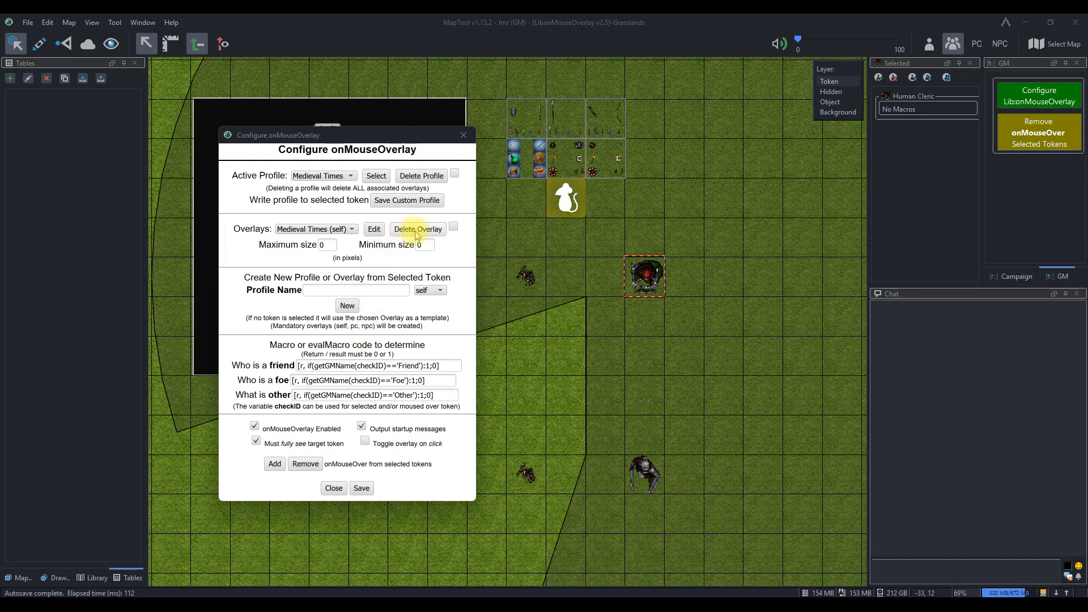
Keep the Medieval Times (self) overlay chosen and enable its deletion confirmation.
click(352, 229)
click(454, 227)
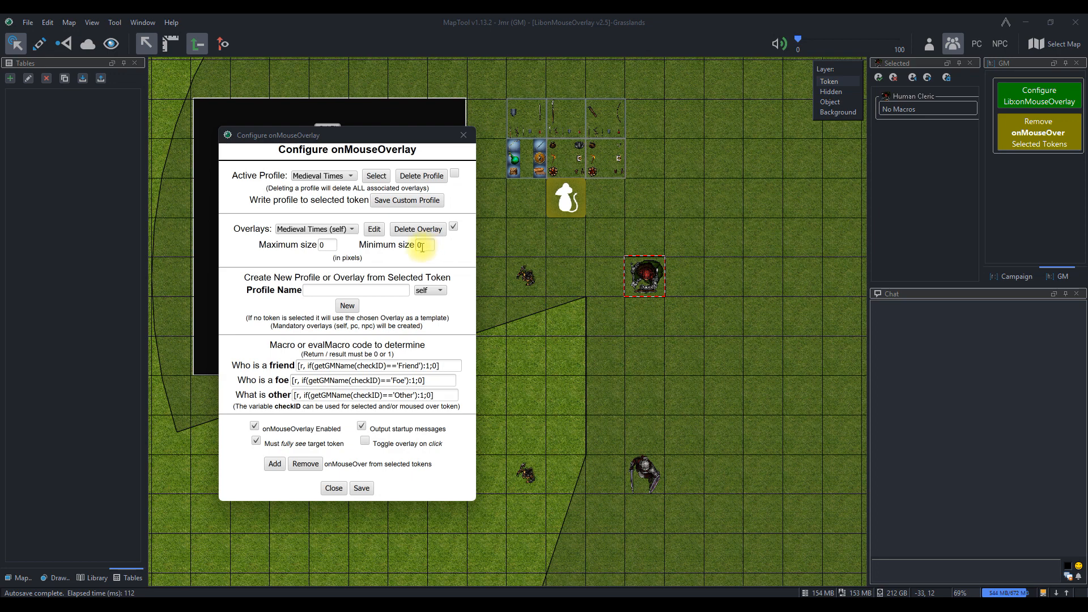
click(311, 290)
text(Cleric)
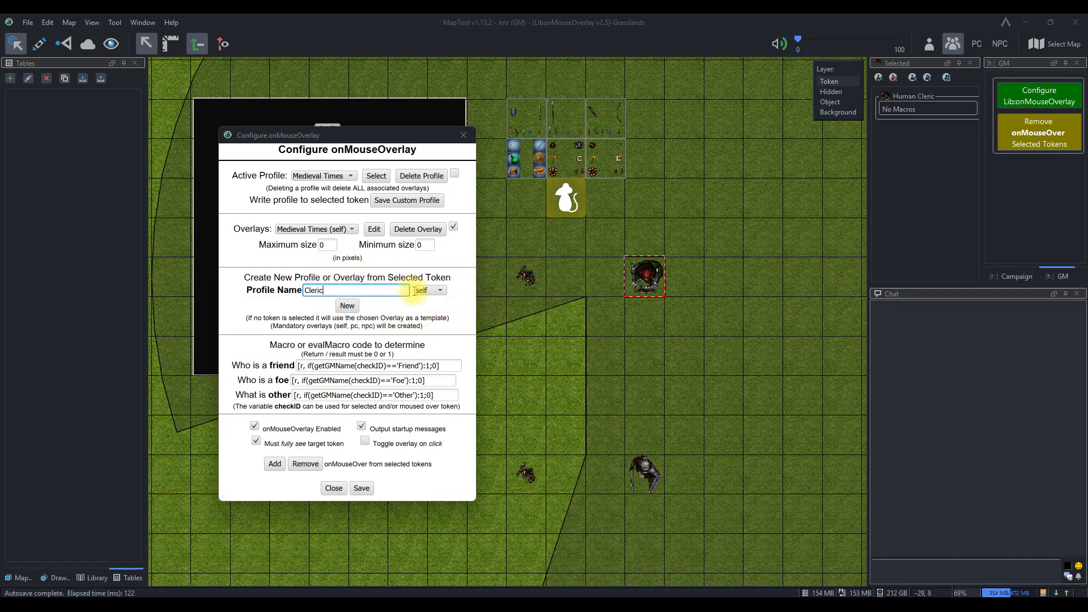
click(526, 119)
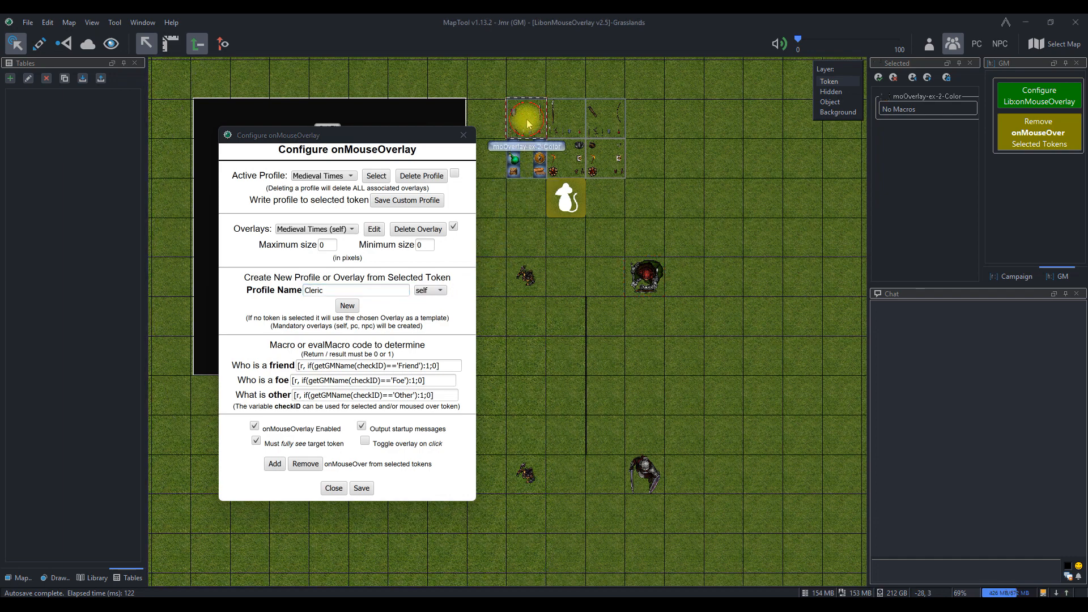
click(569, 116)
click(605, 118)
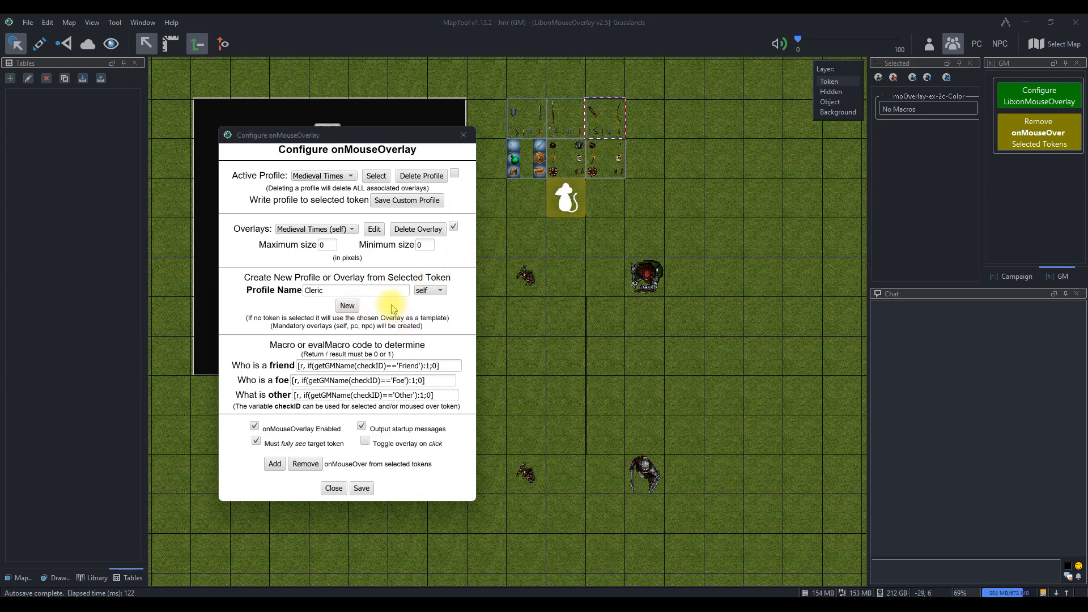
click(342, 292)
drag(342, 291, 290, 291)
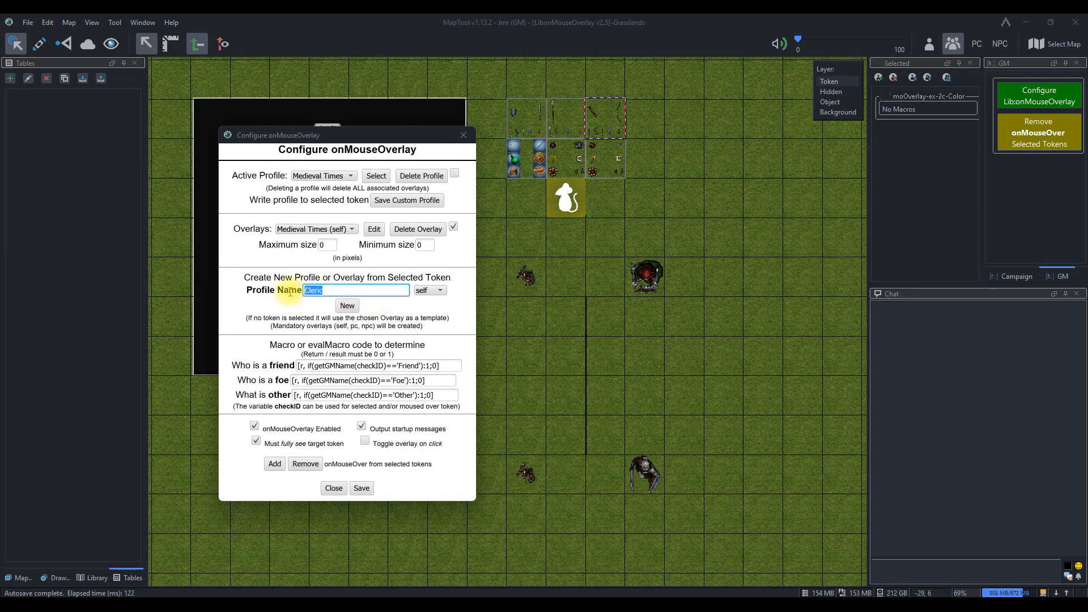
key(Delete)
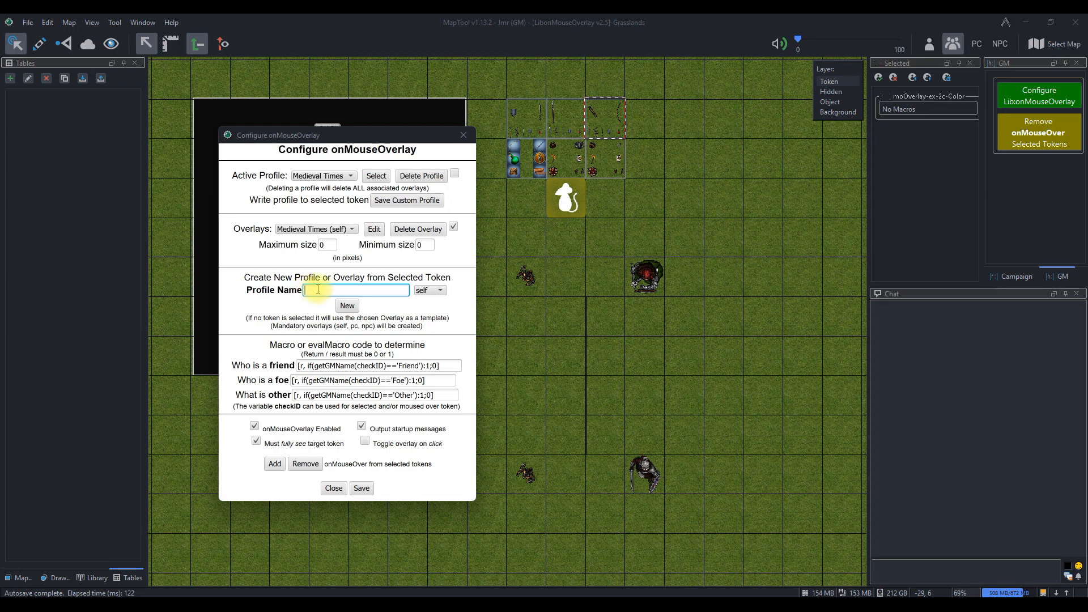
Set the new overlay's type to friend, deselect the example token, and examine which existing overlays can serve as template.
click(426, 292)
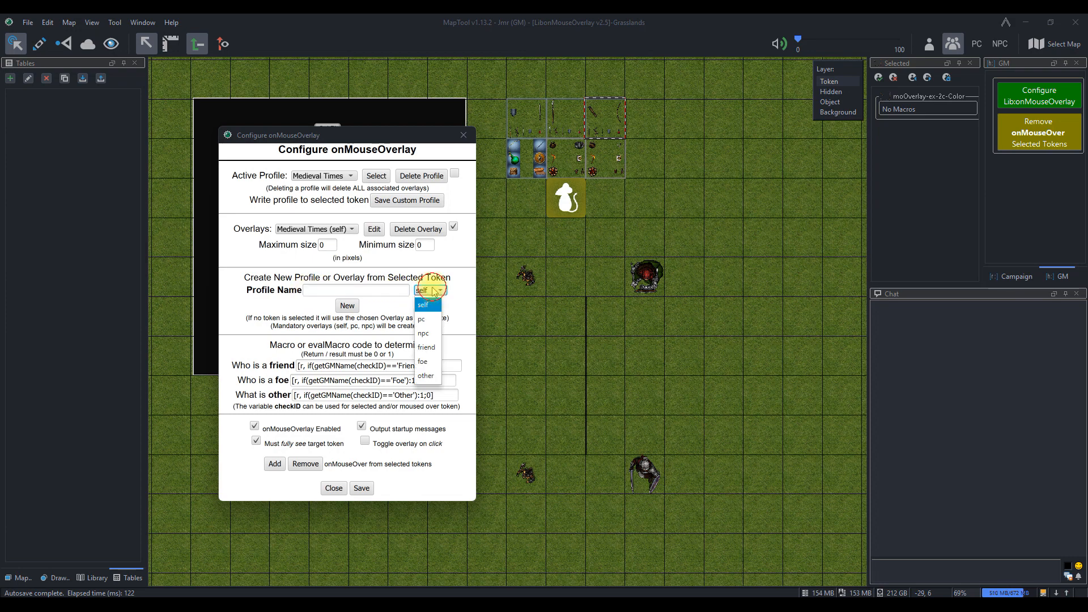
click(427, 349)
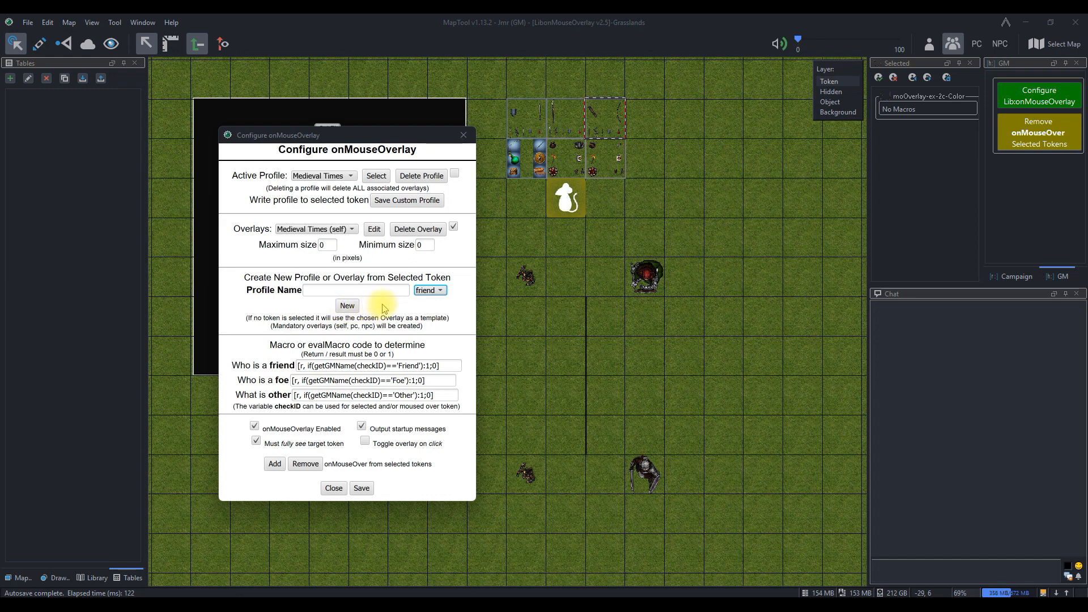
click(621, 210)
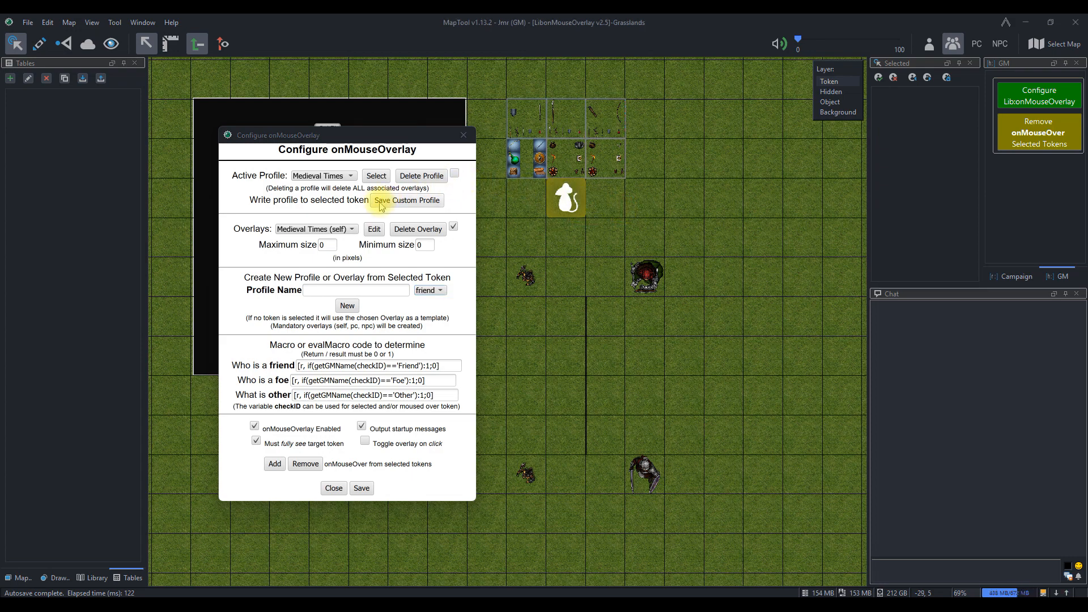
click(291, 231)
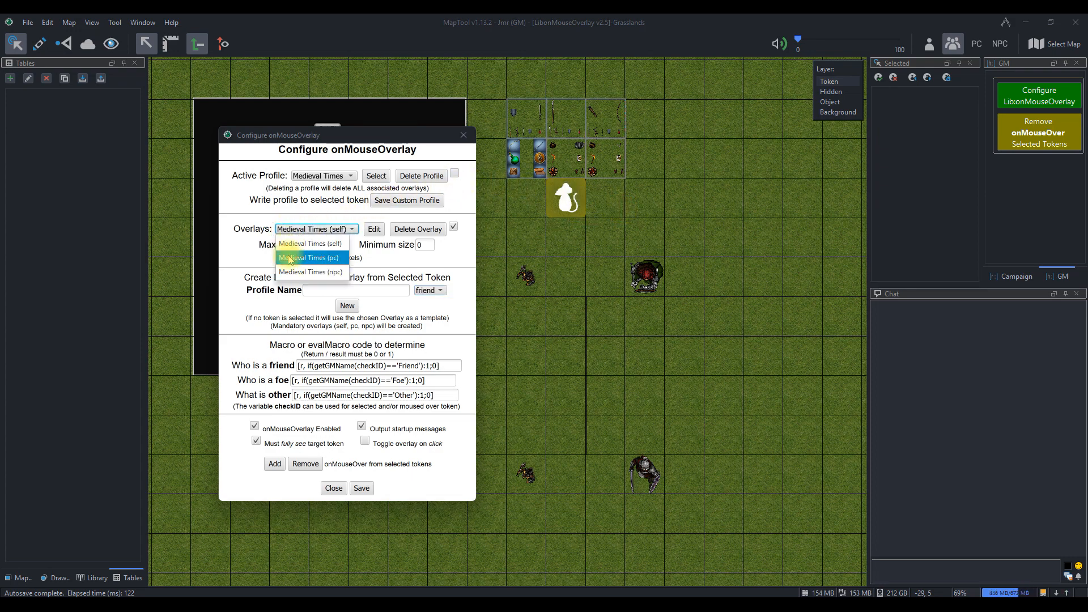
click(294, 229)
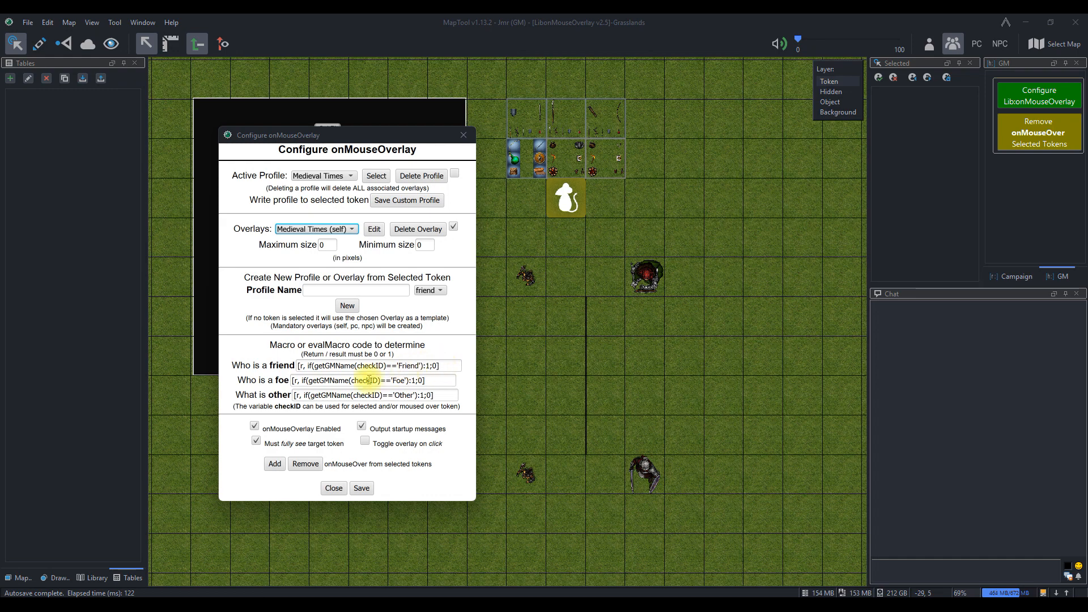
Disable onMouseOverlay and enable it again.
click(255, 427)
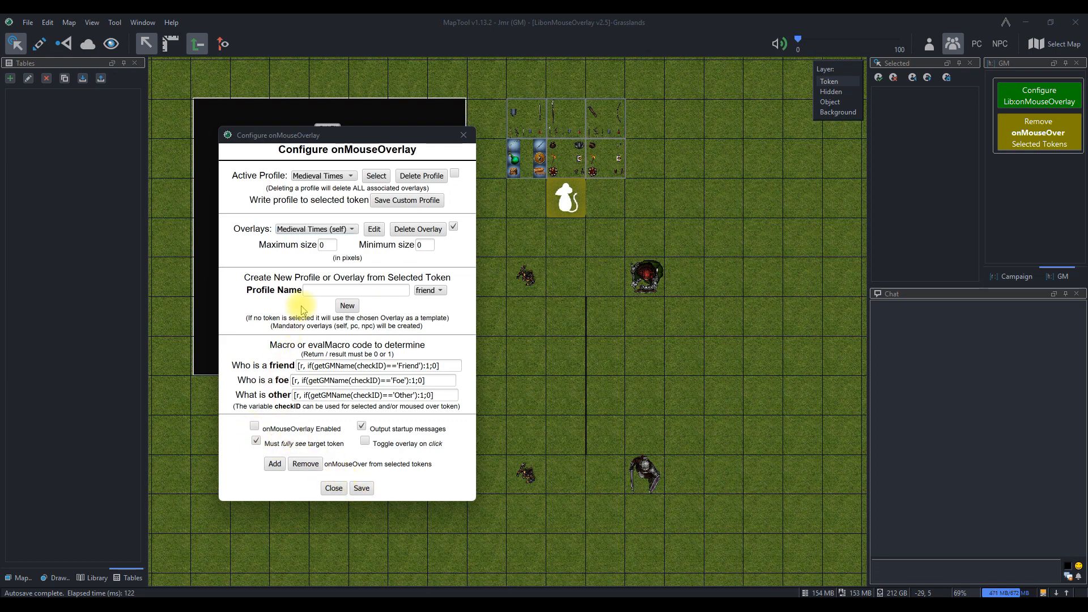
click(255, 426)
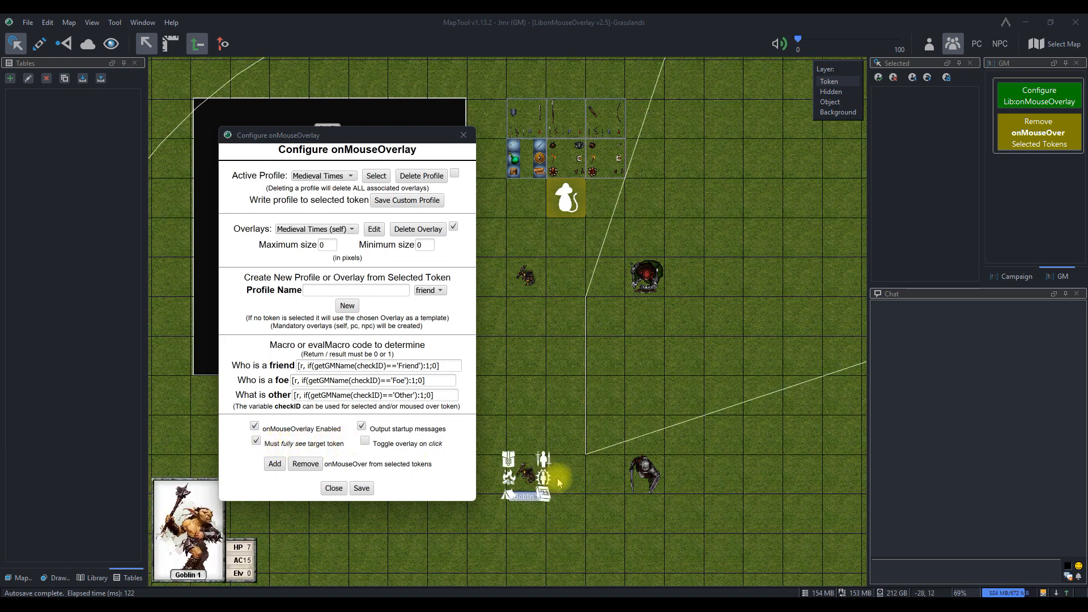
Select the Half-Orc Fighter token and check which overlays appear for it and for the two goblin tokens.
click(643, 467)
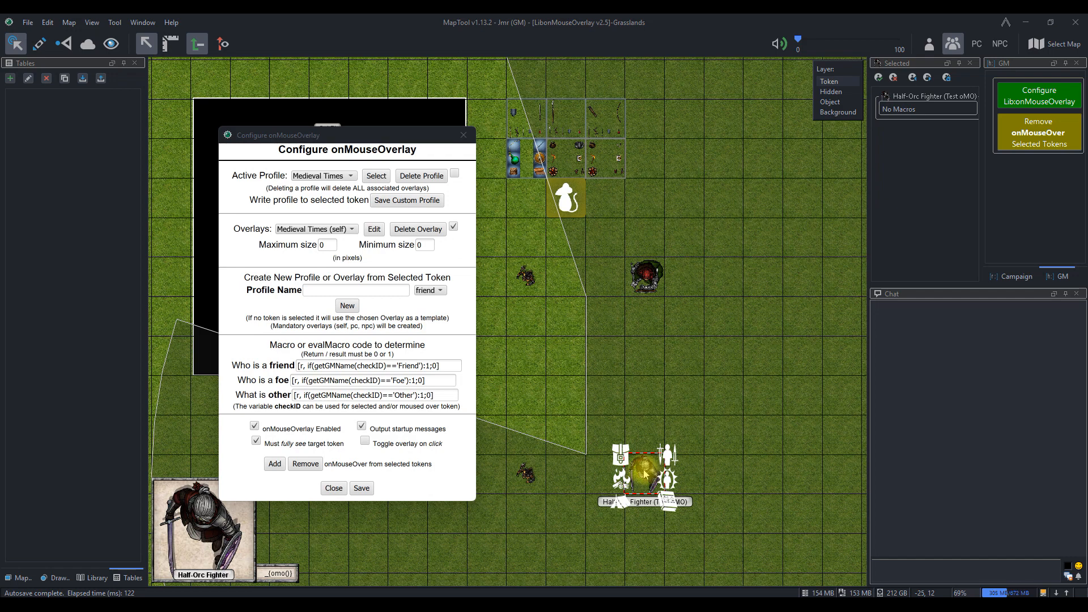
mouse_move(527, 279)
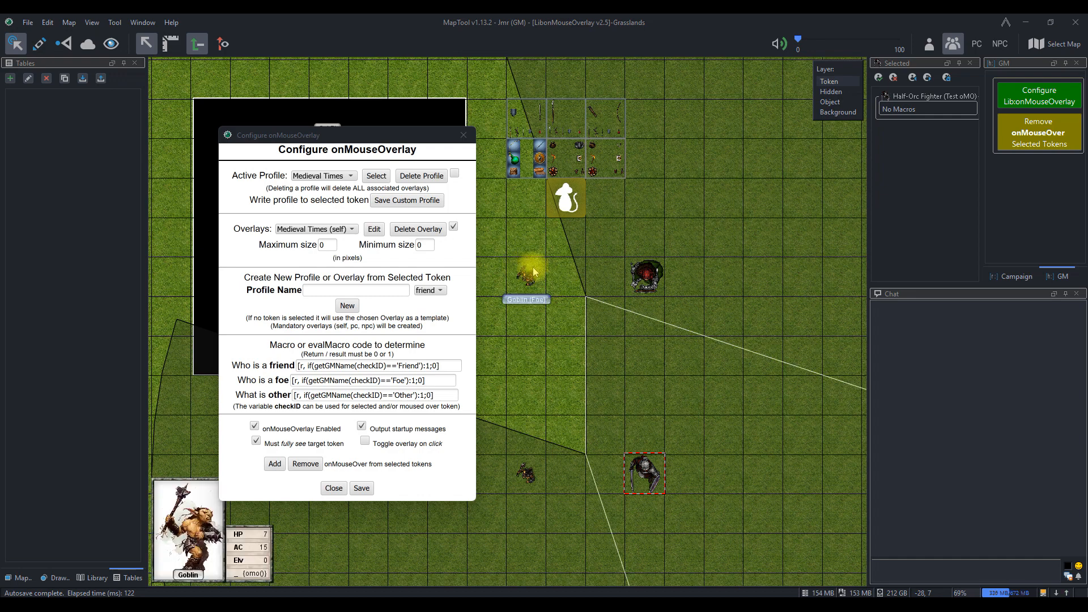
mouse_move(535, 471)
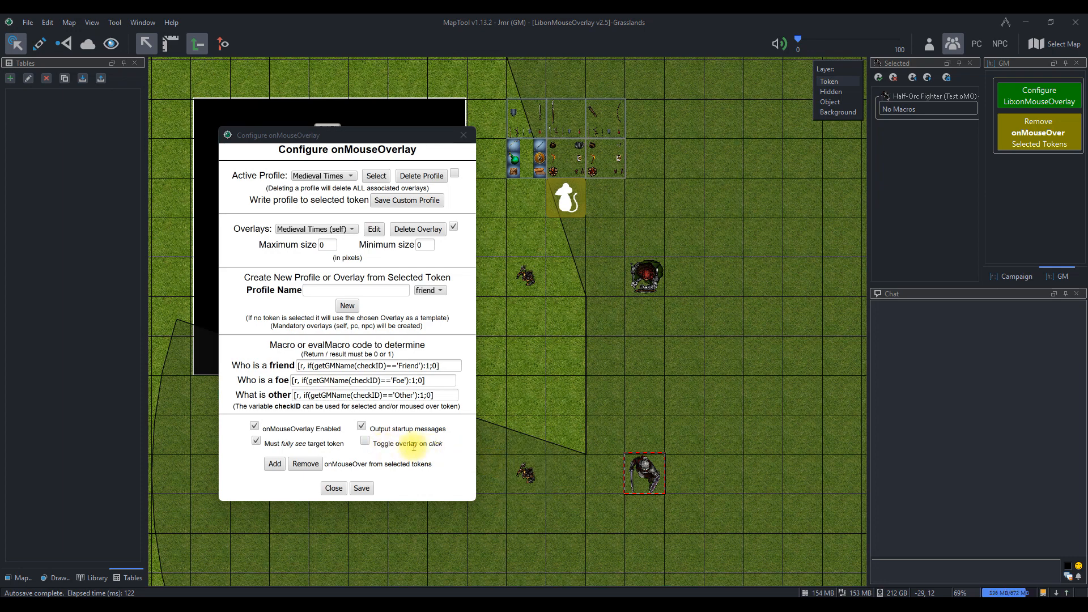
Save the configuration with Toggle overlay on click enabled, try it on the Half-Orc Fighter token, and disable the option again.
click(366, 444)
click(362, 489)
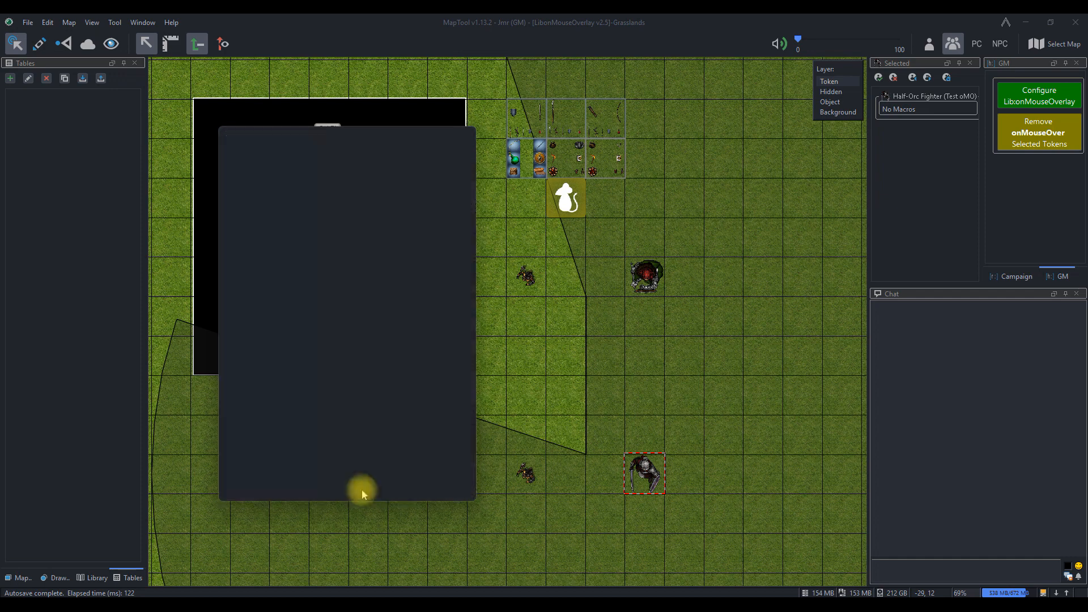
click(645, 475)
click(645, 475)
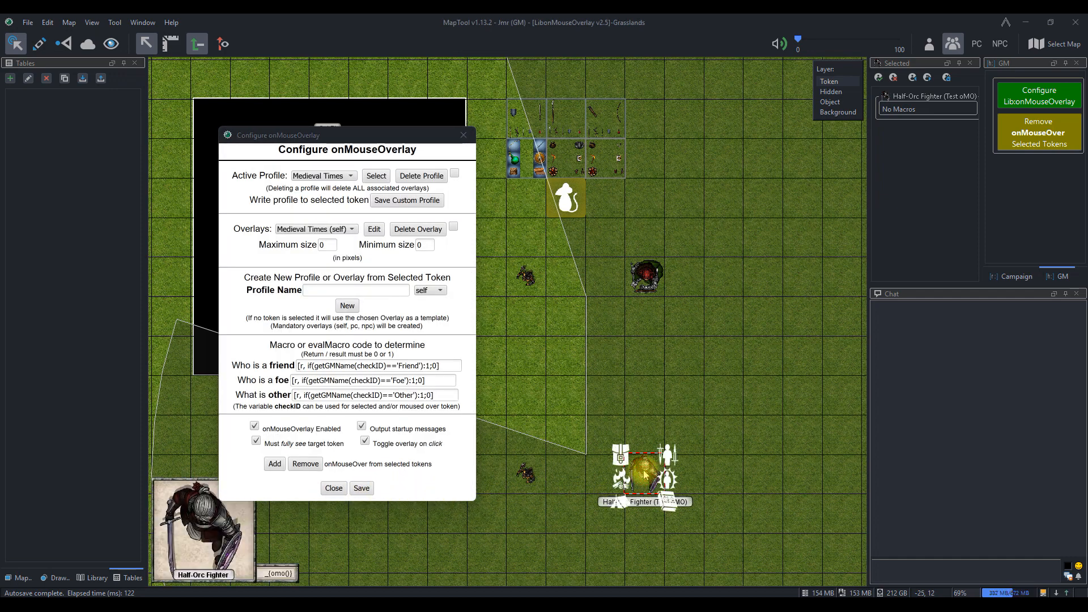
click(645, 475)
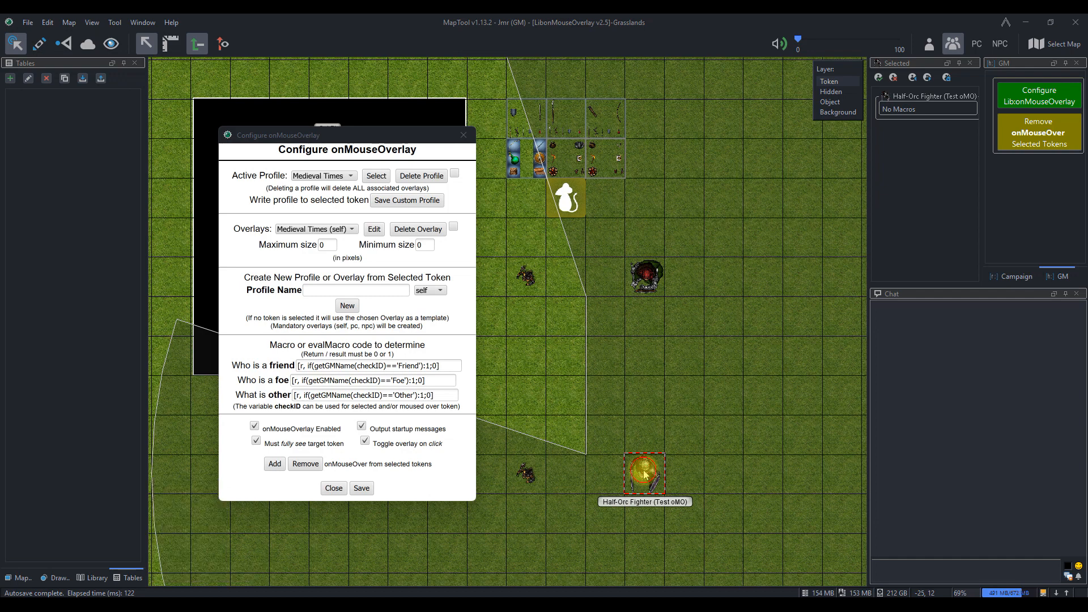
click(645, 475)
click(645, 475)
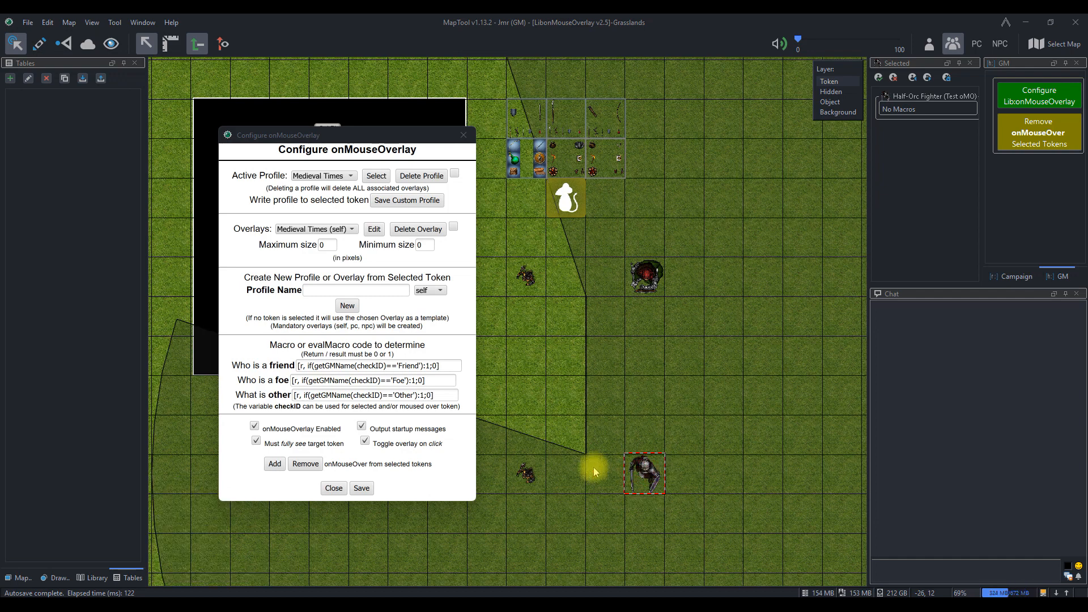
click(366, 443)
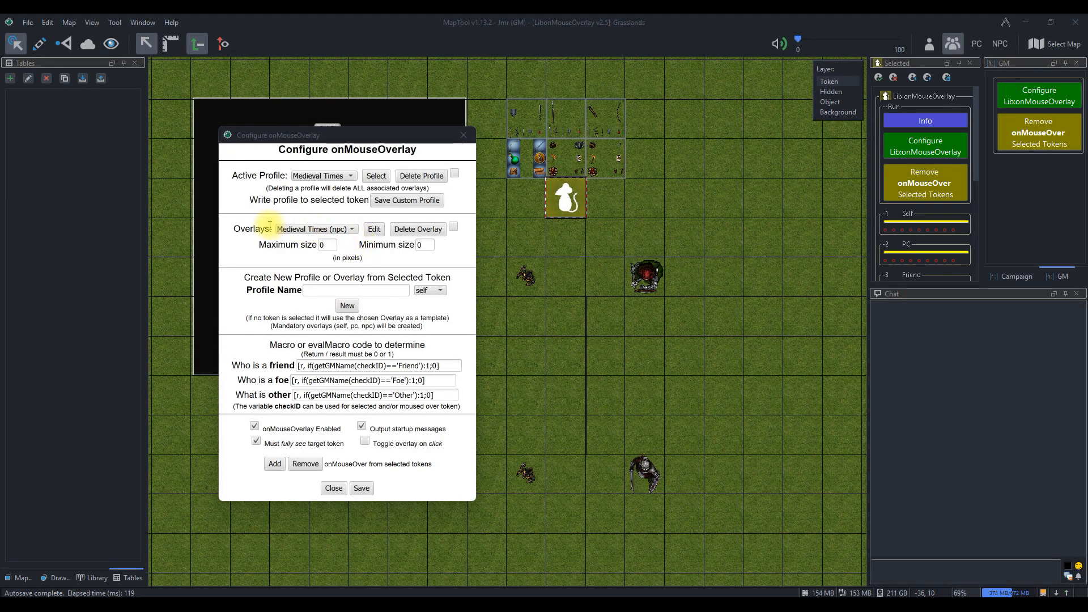
Open a Medieval Times overlay for editing, examine Tile 1's label and command settings, and save the tile.
click(340, 229)
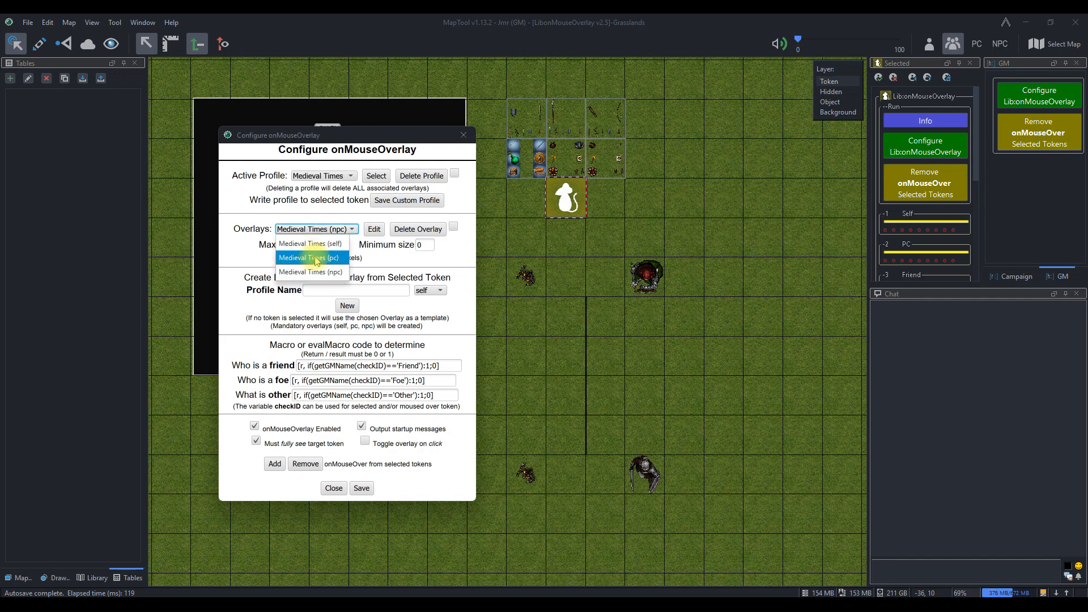
click(318, 254)
click(376, 231)
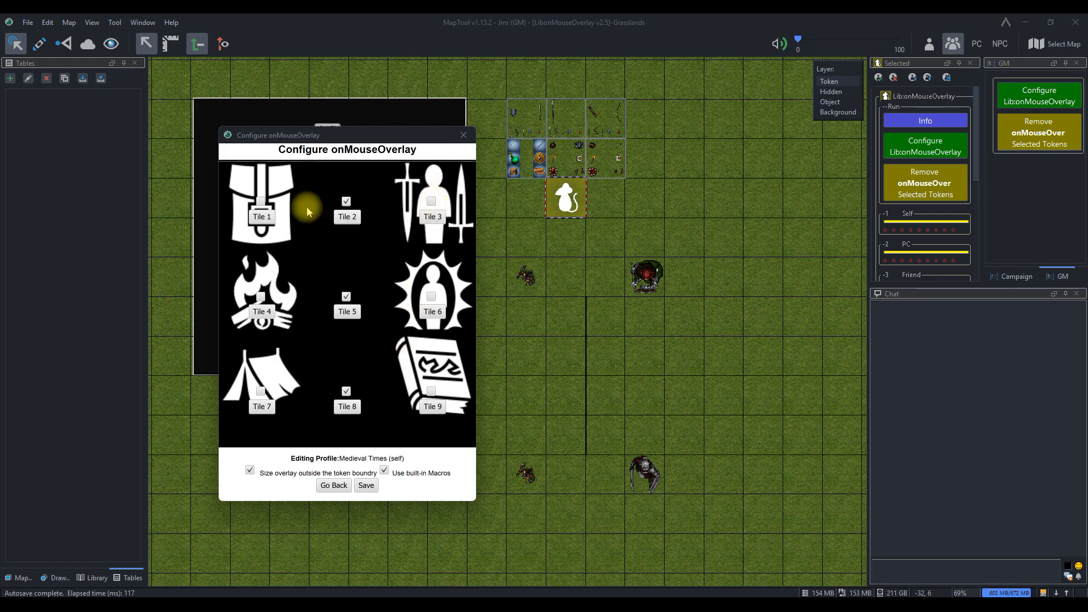
click(262, 220)
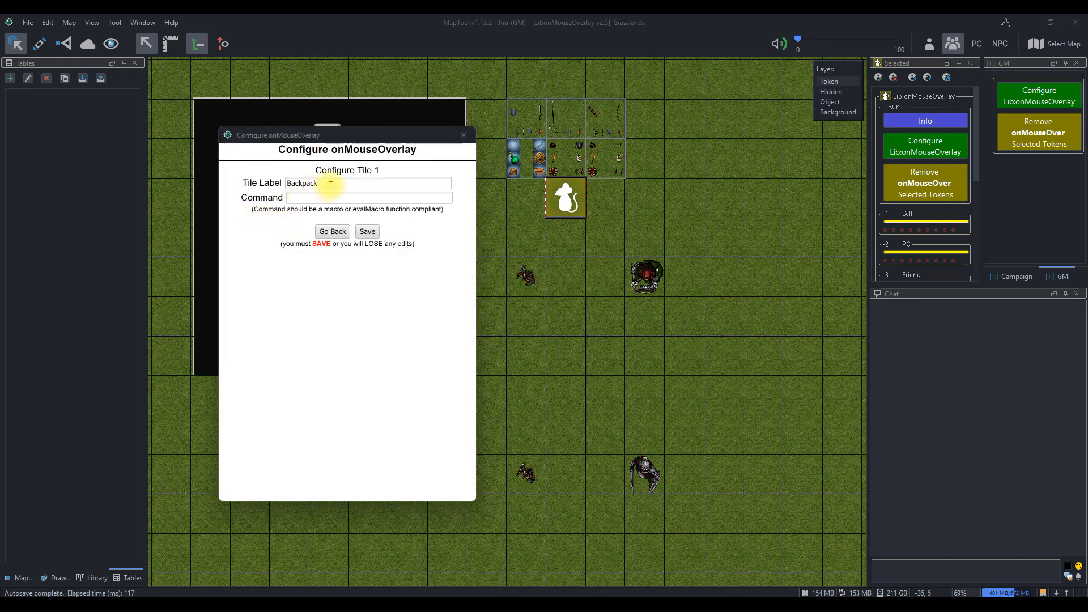
drag(332, 185, 275, 183)
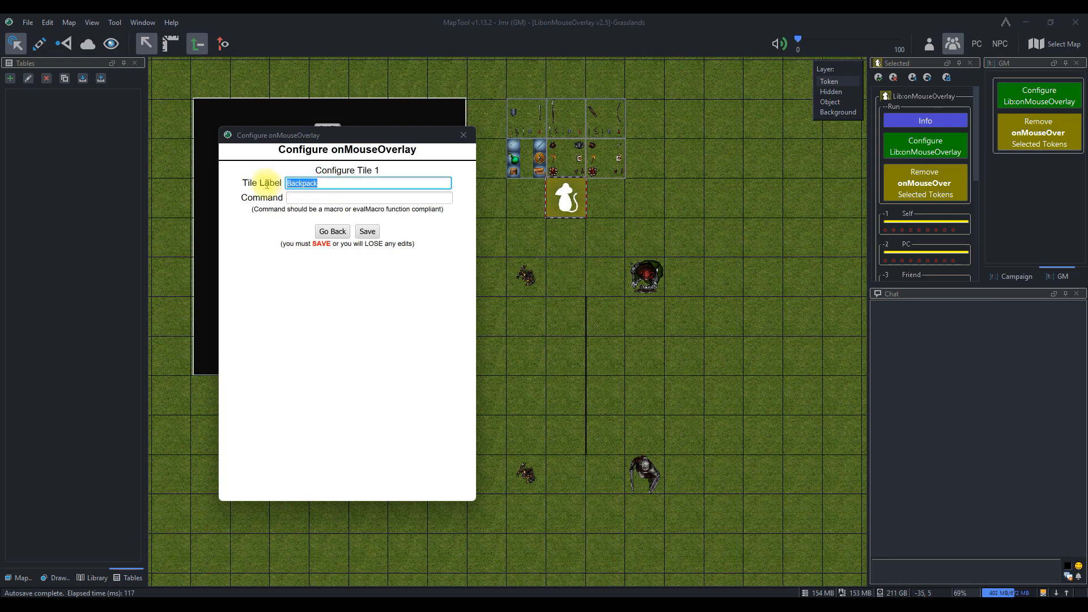
click(297, 198)
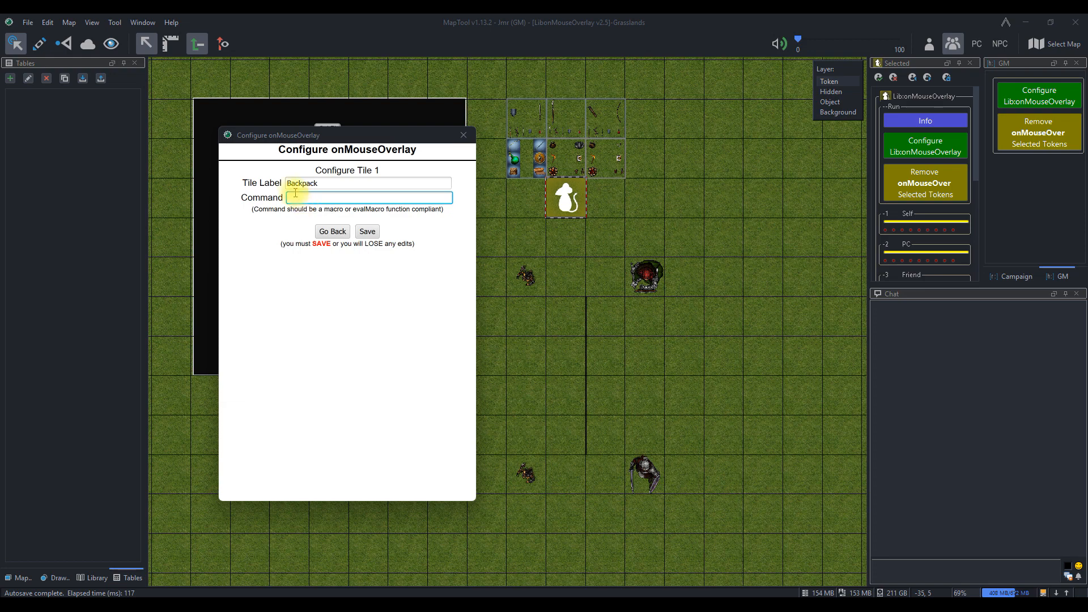
click(367, 233)
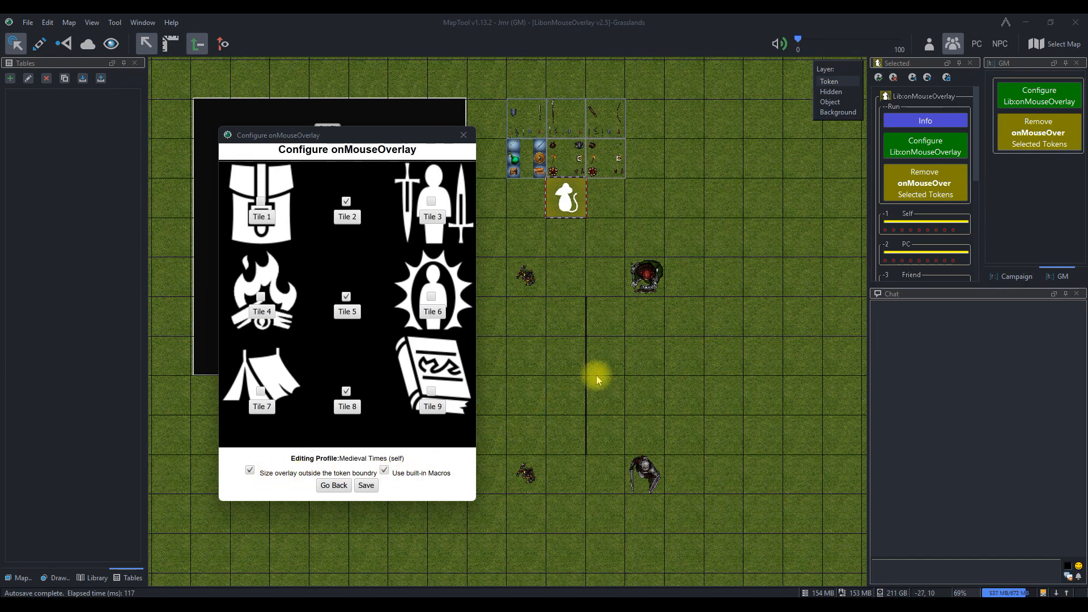
Check the Human Cleric's overlay, save Medieval Times (self) without sizing outside the token boundary, and save it with that option restored.
click(631, 353)
mouse_move(648, 279)
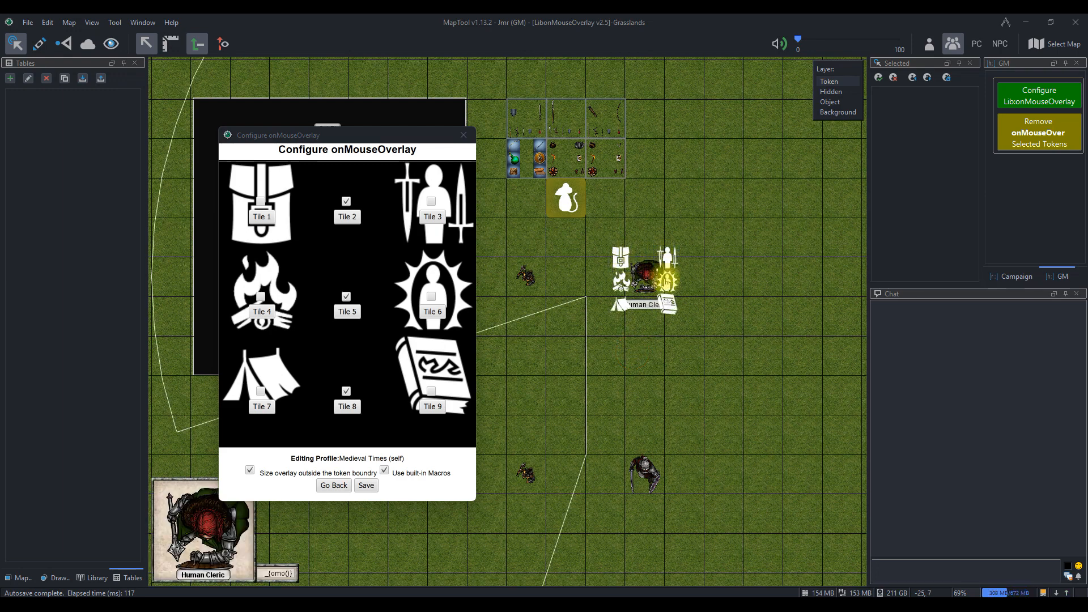
click(250, 471)
click(366, 486)
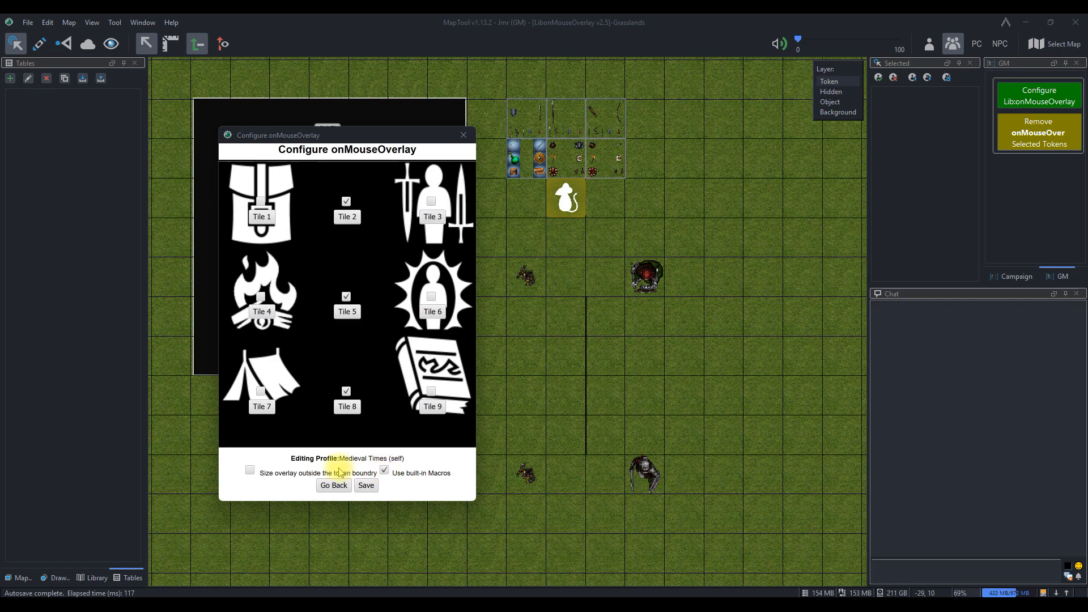
click(250, 470)
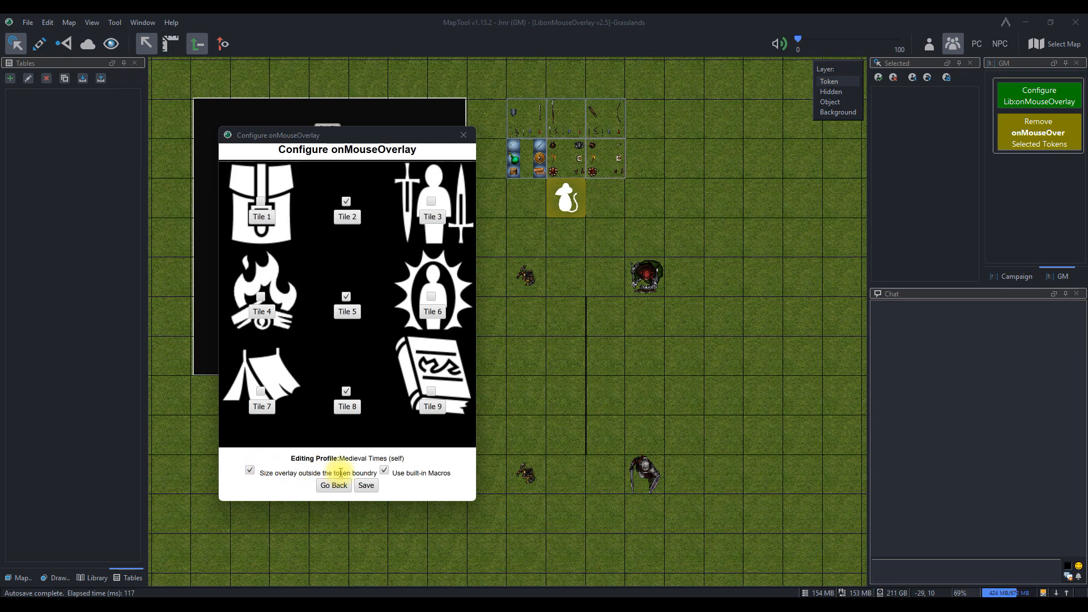
click(366, 485)
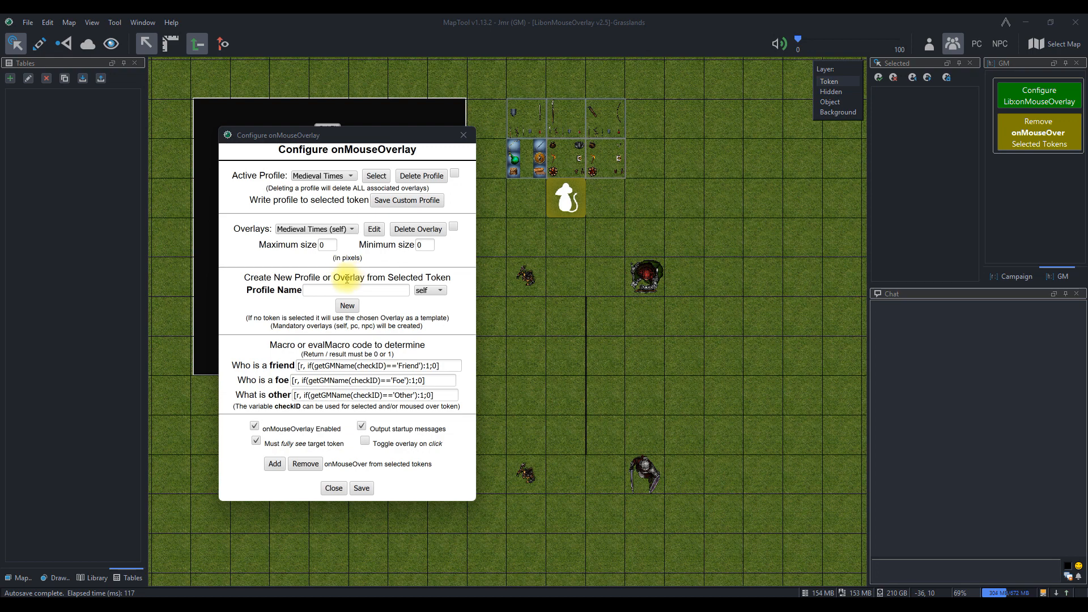
Create and save a friend overlay for Medieval Times, using Medieval Times (self) as template with no token selected, drawn outside the token boundary.
click(312, 292)
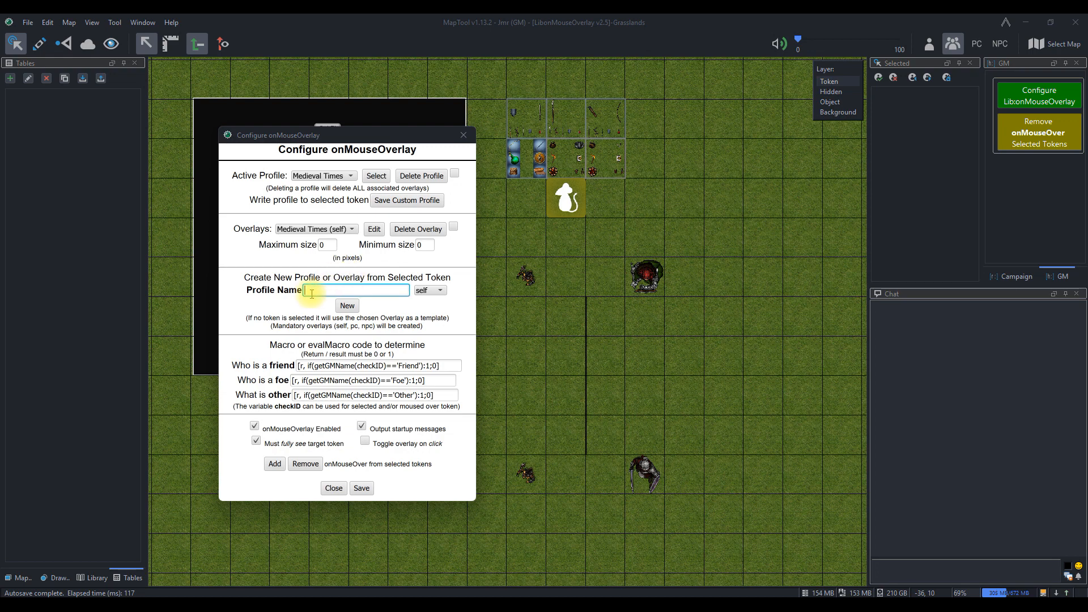
click(441, 292)
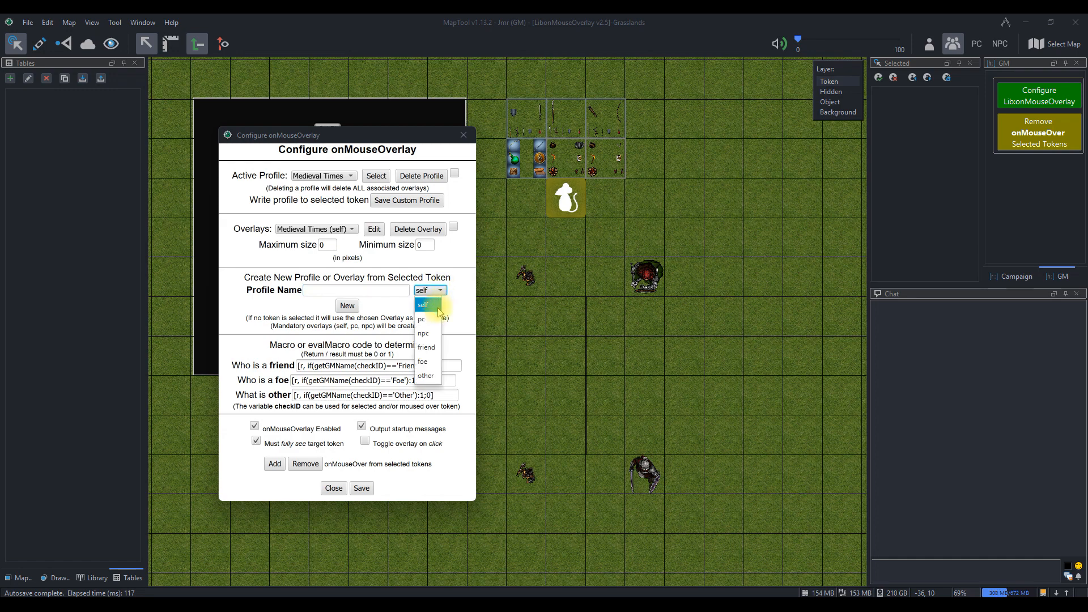
click(431, 347)
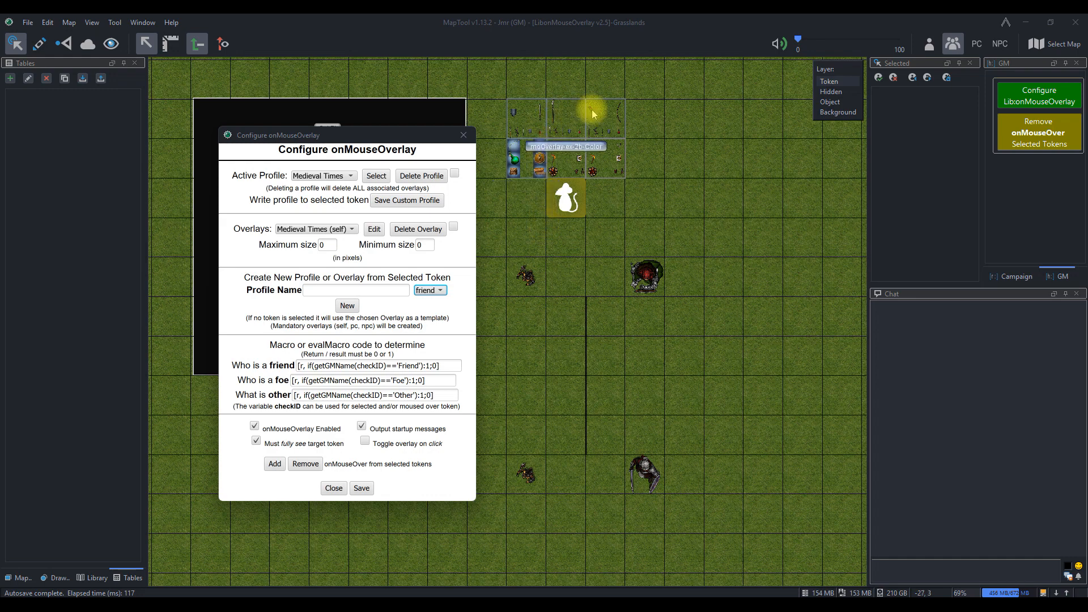
click(618, 158)
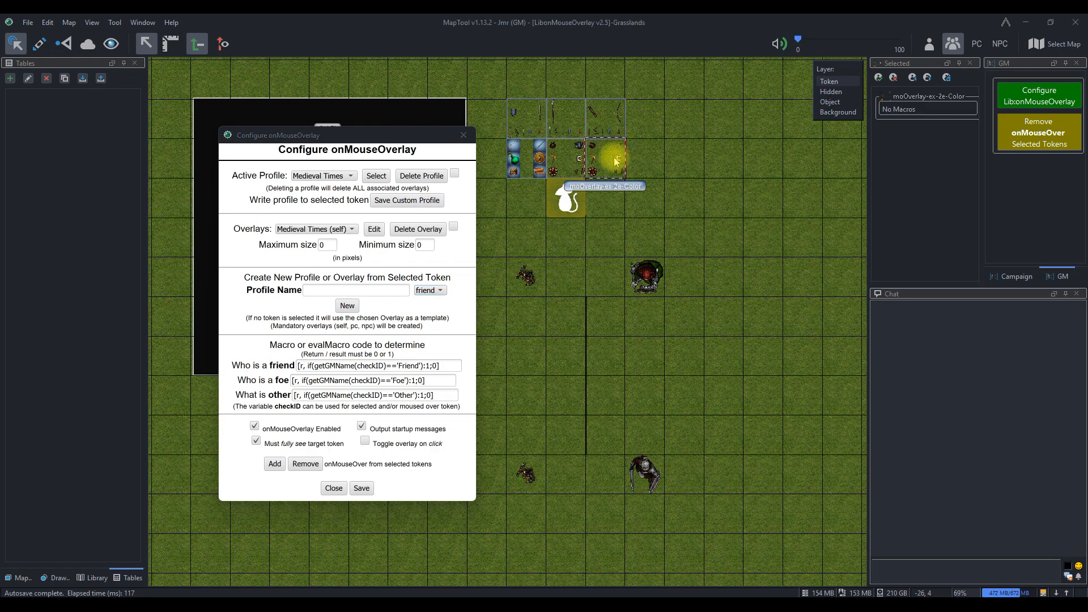
click(617, 214)
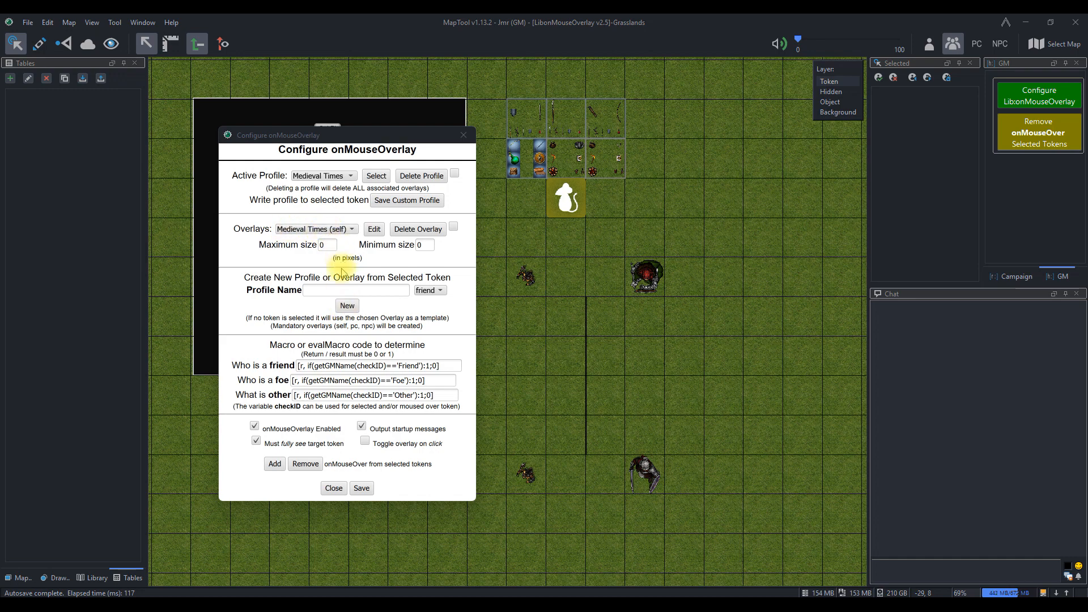
click(347, 306)
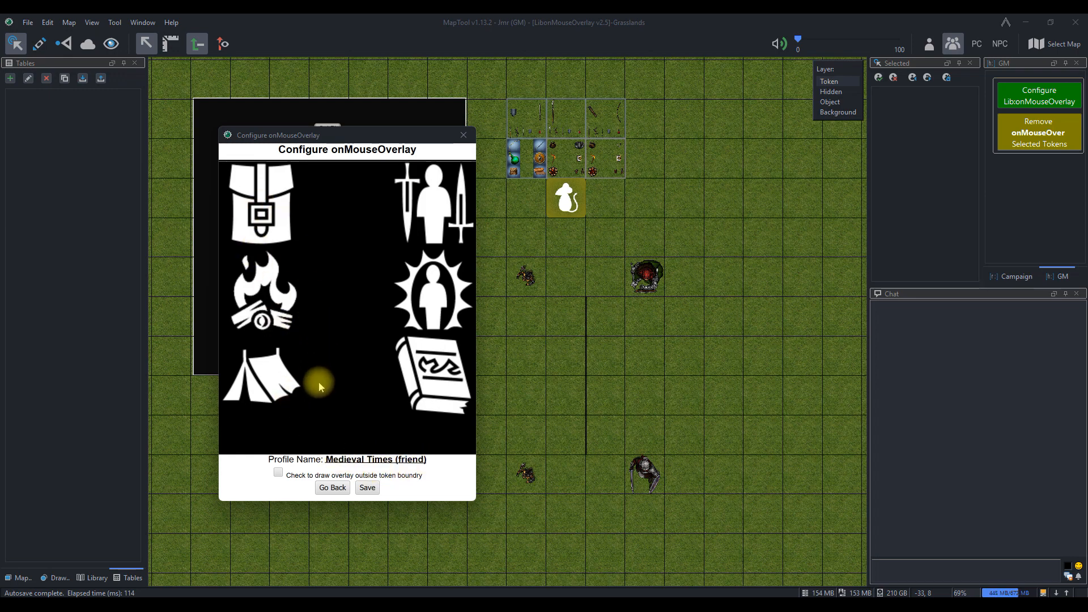
click(279, 474)
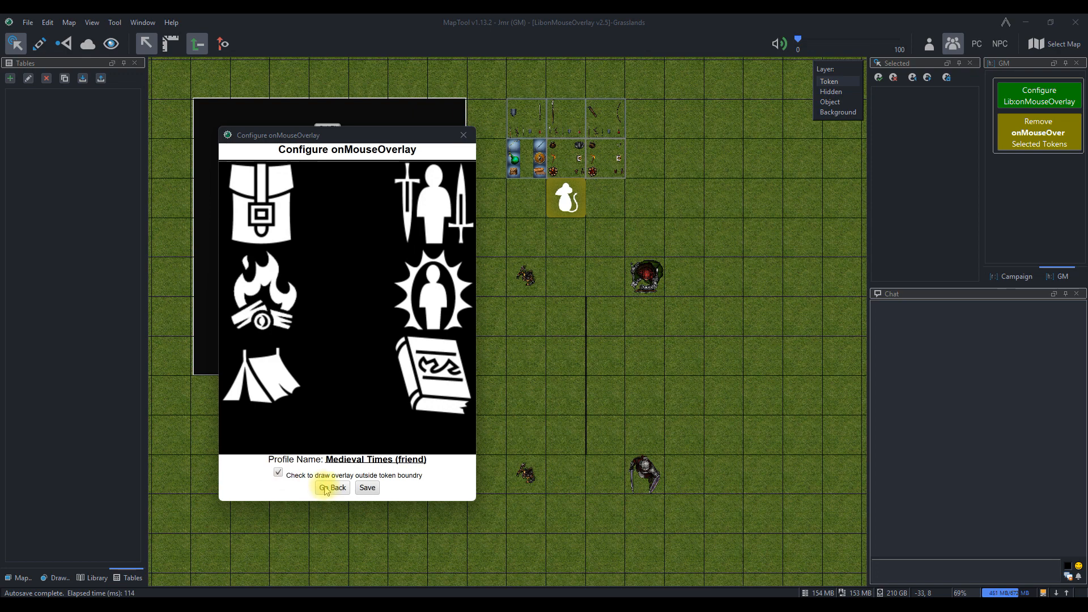
click(368, 488)
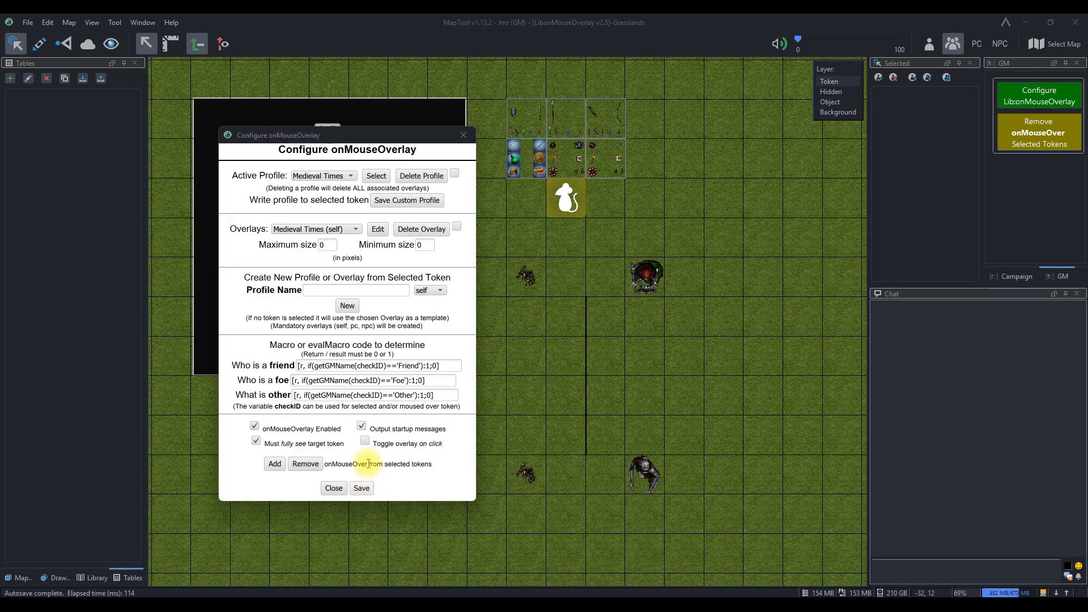
Open the Medieval Times (friend) overlay for editing, check its tiles and boundary option, and return without saving.
click(350, 230)
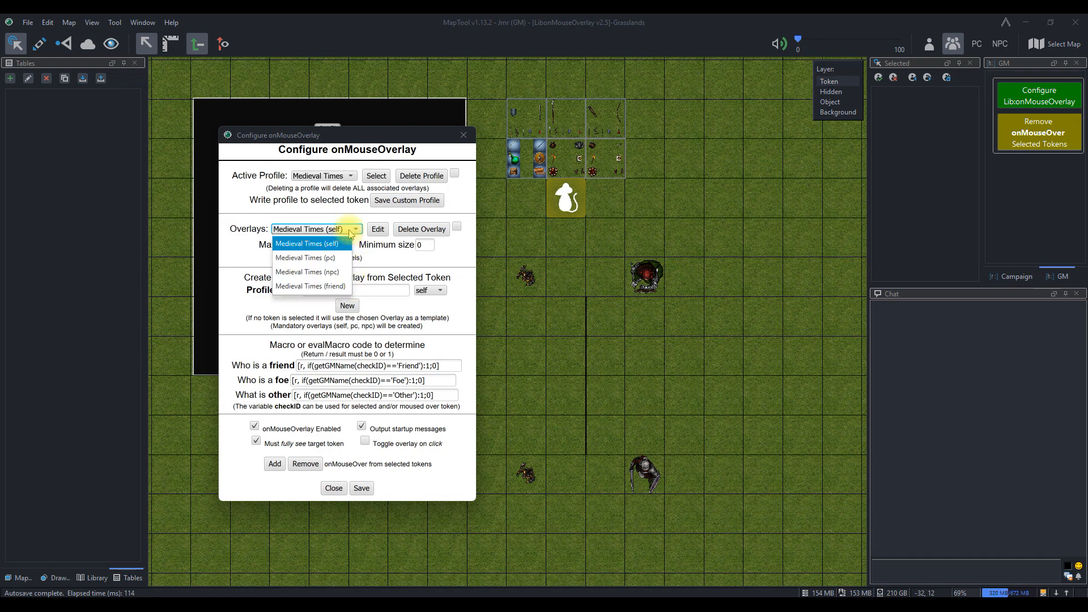
click(336, 287)
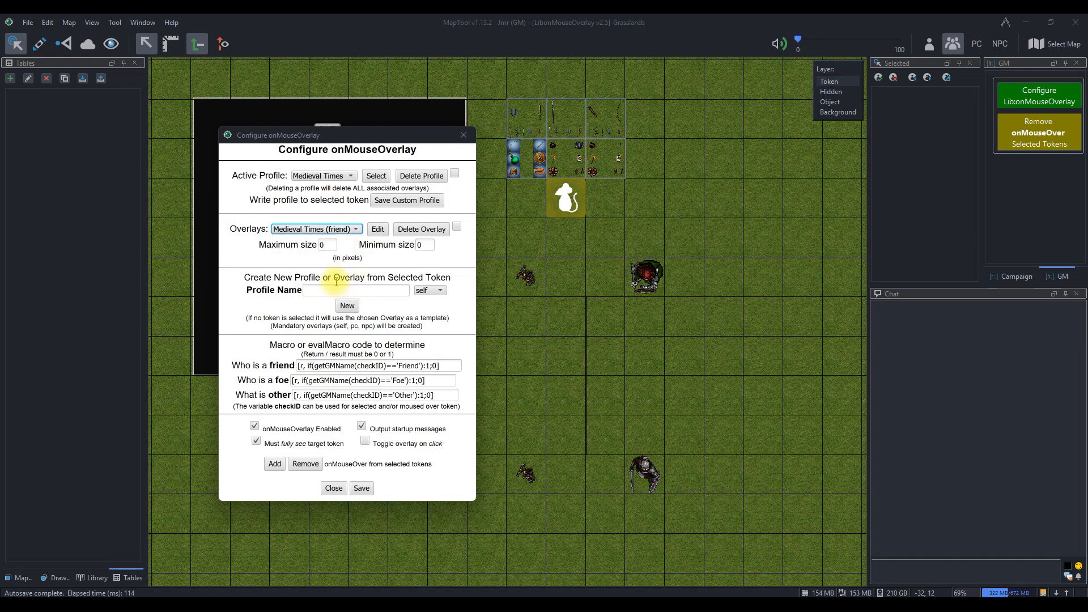
click(378, 231)
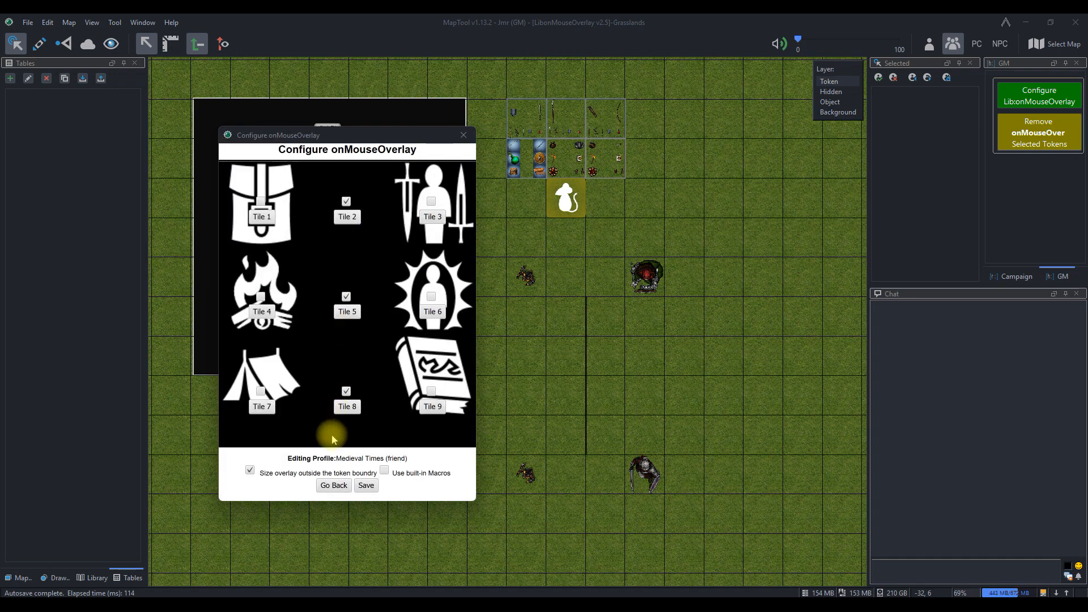
click(333, 486)
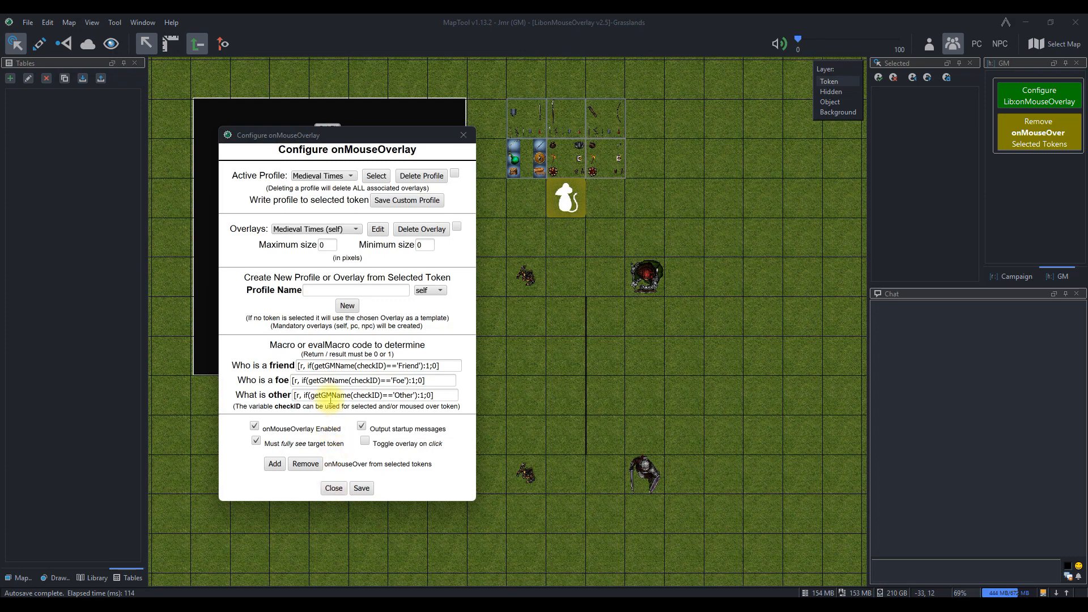
Create a foe overlay for Medieval Times from the moOverlay-ex-Color token and save it without drawing outside the token boundary.
click(356, 291)
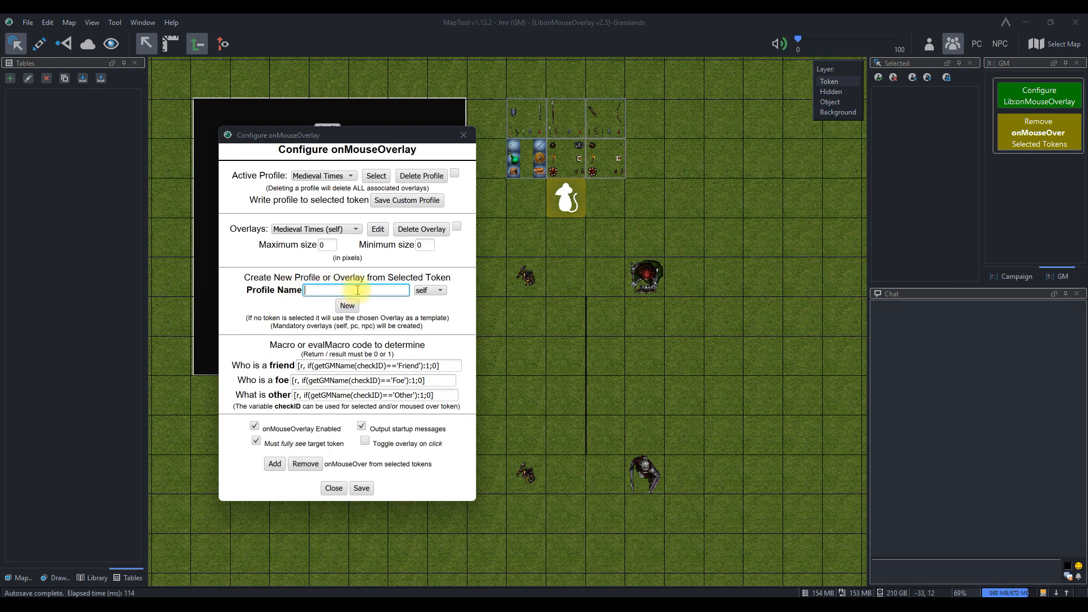
click(436, 291)
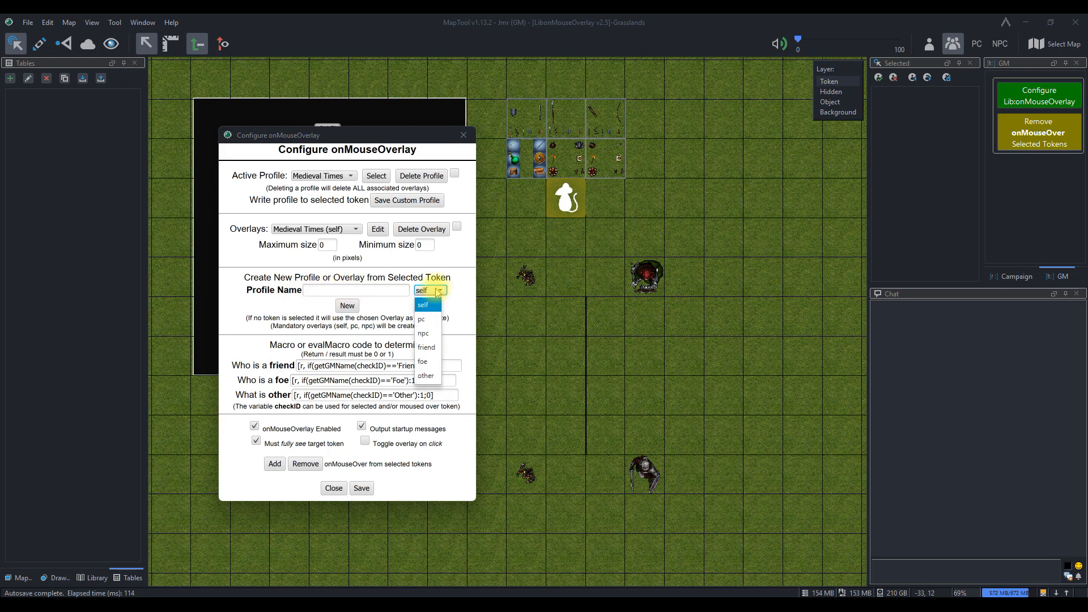
click(429, 366)
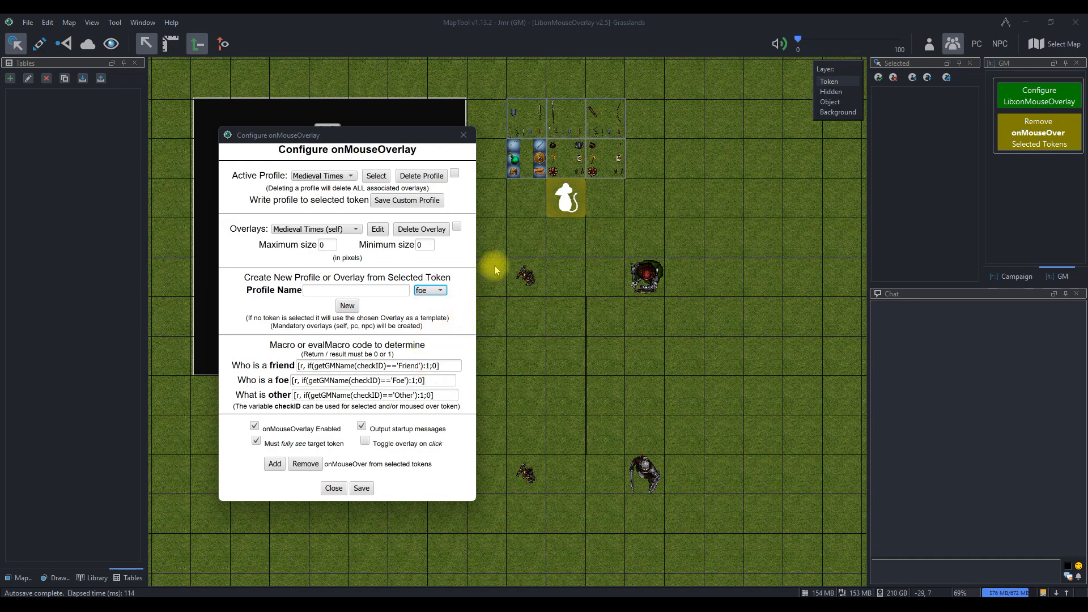
click(527, 162)
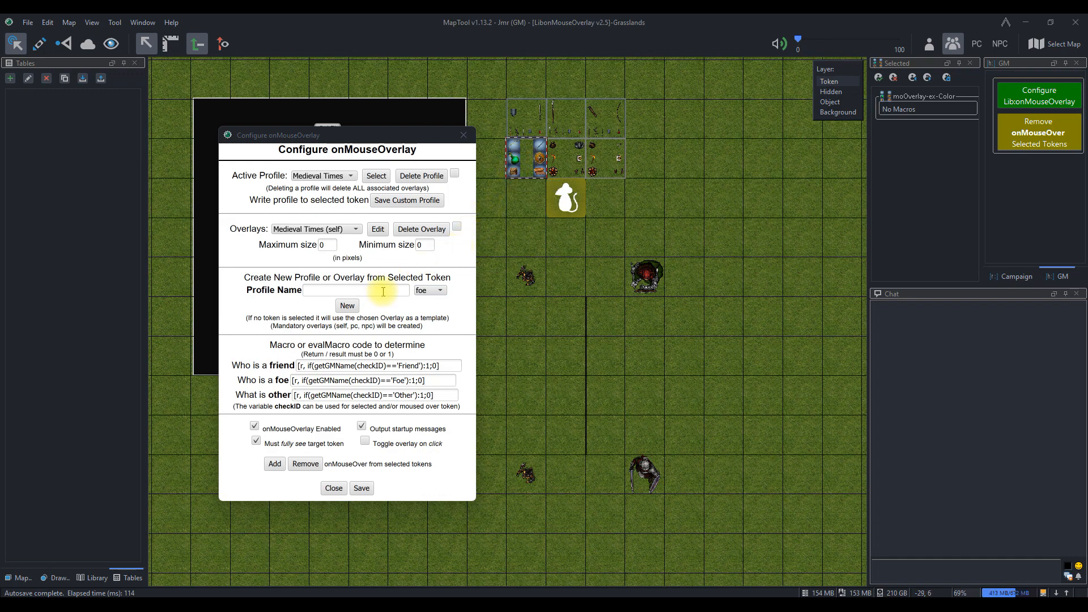
click(347, 308)
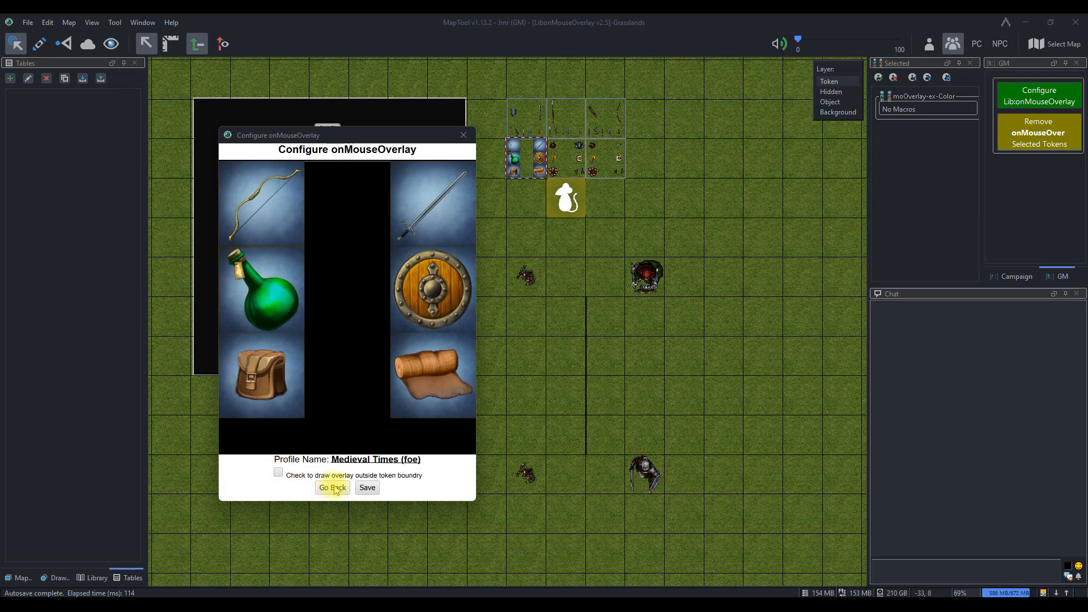
click(367, 488)
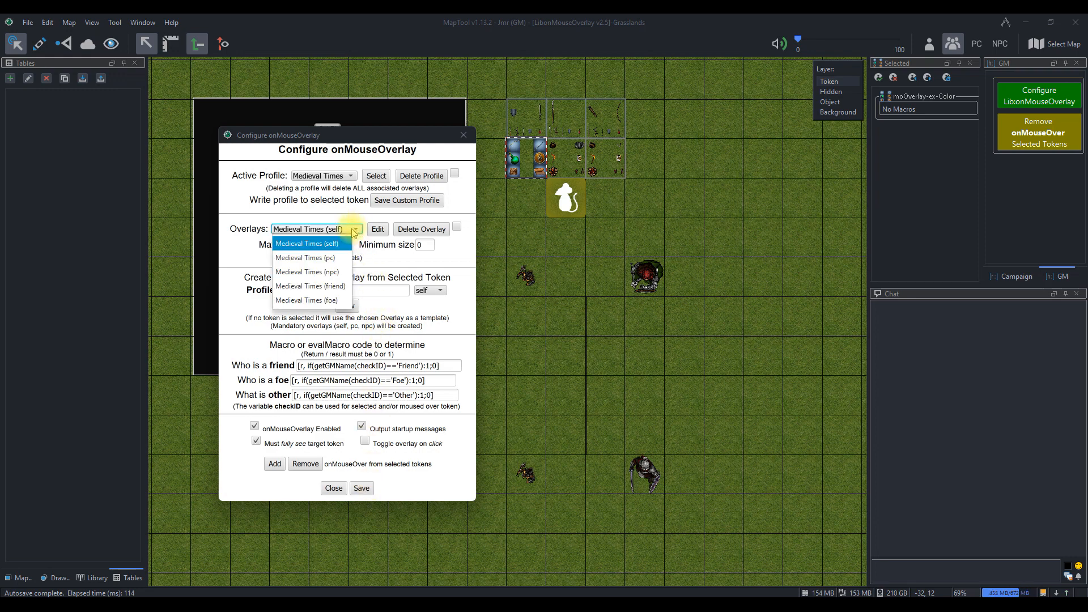
Open the Medieval Times (foe) overlay for editing, check its tiles, and return without saving.
click(332, 302)
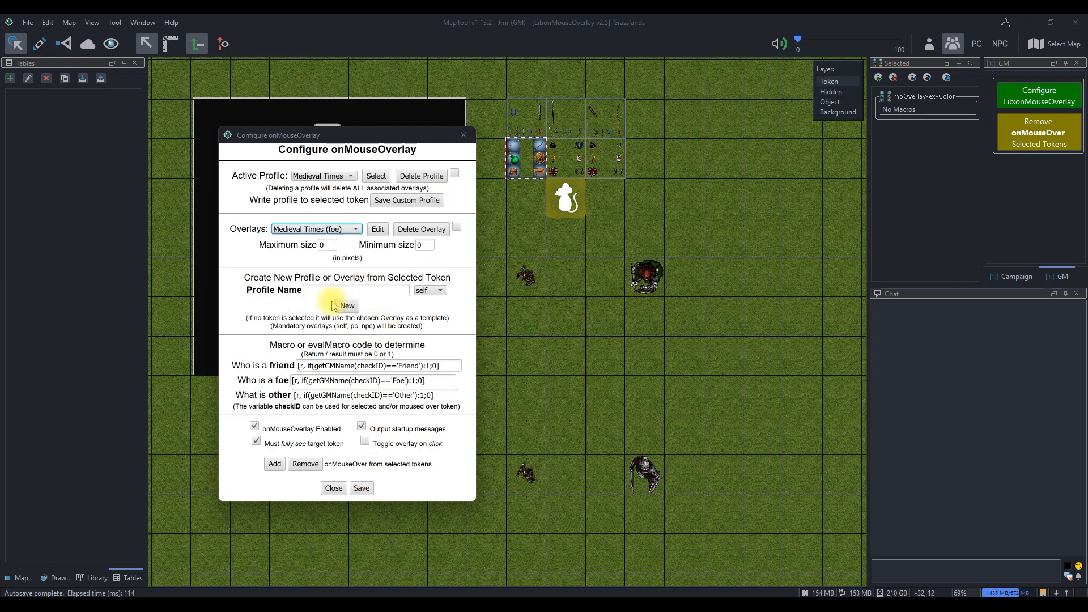
click(379, 229)
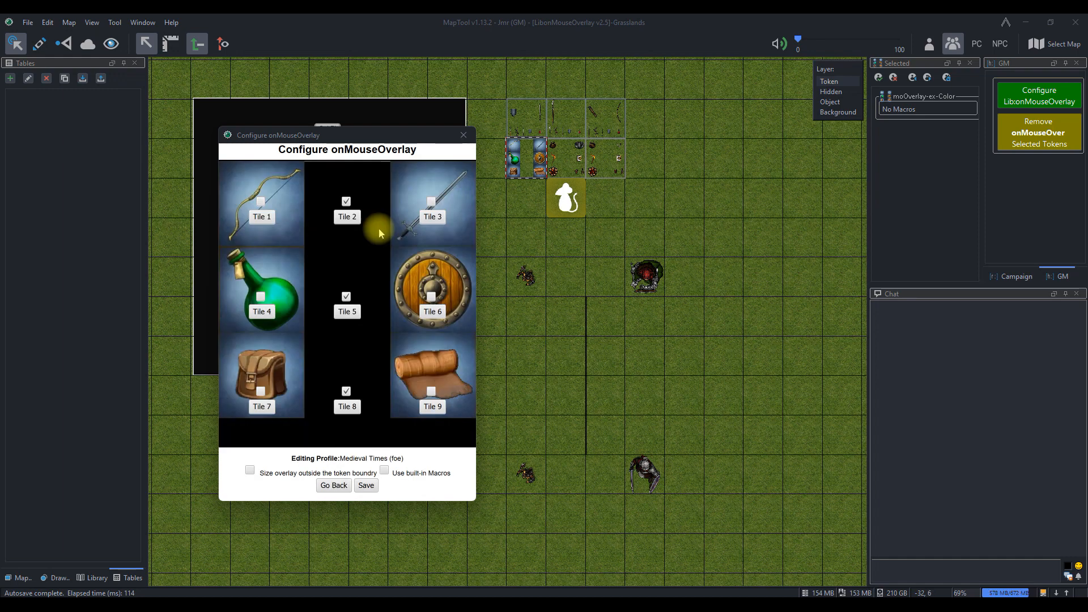
click(336, 486)
Create a new profile named Cleric with a self overlay from the moOverlay-ex-2d-Color token and save it.
click(335, 301)
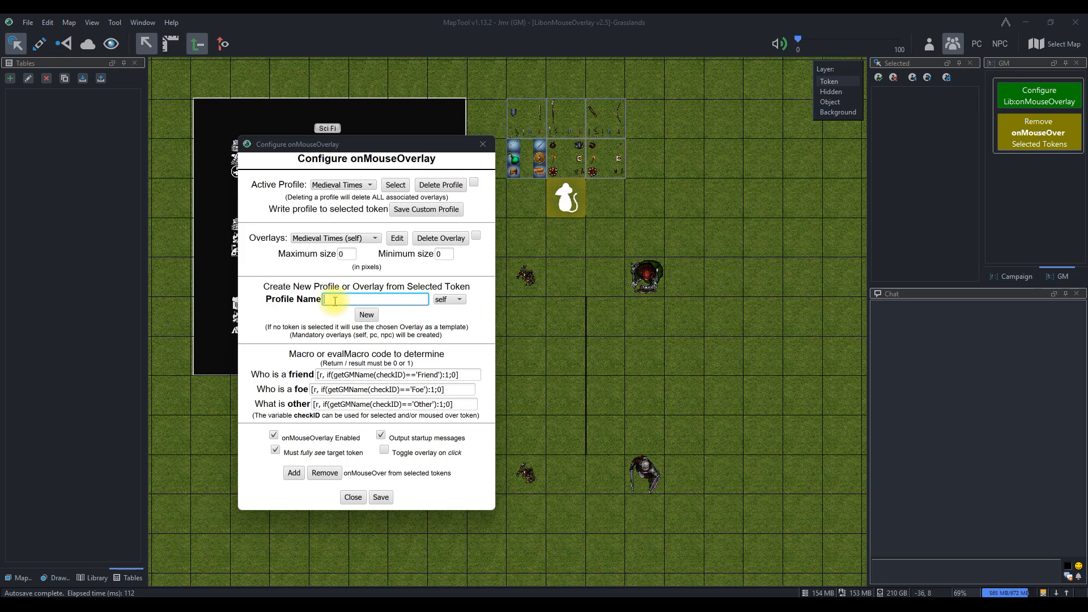
text(Cleric)
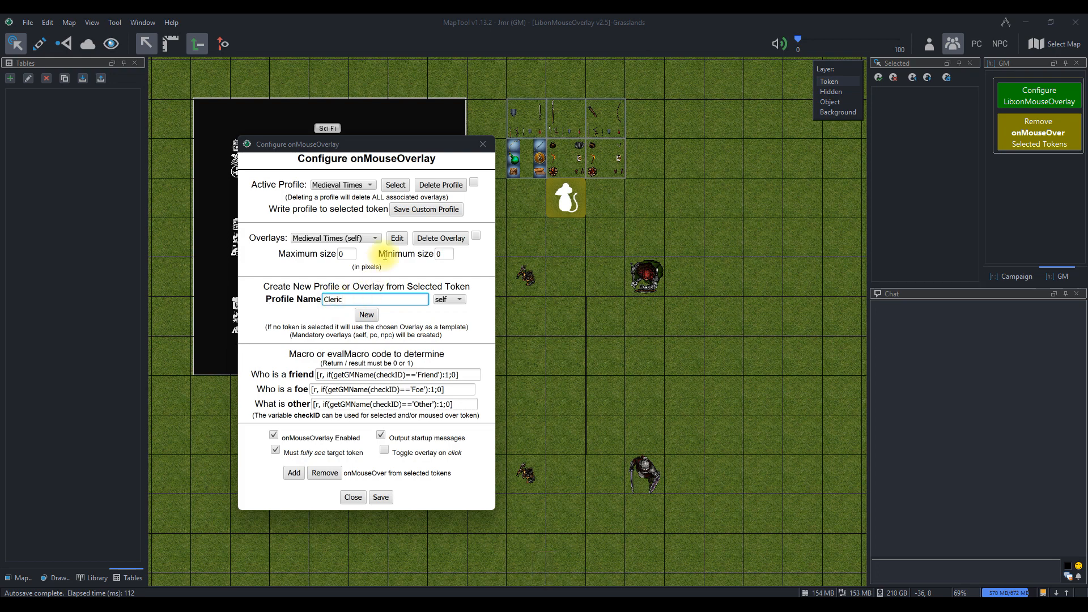
click(564, 164)
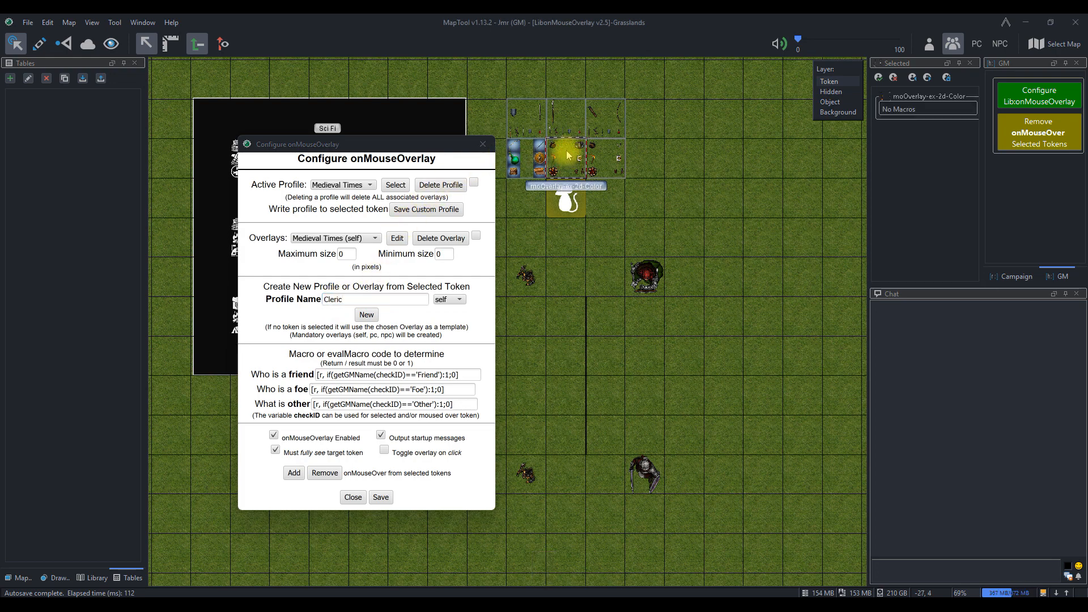
click(367, 316)
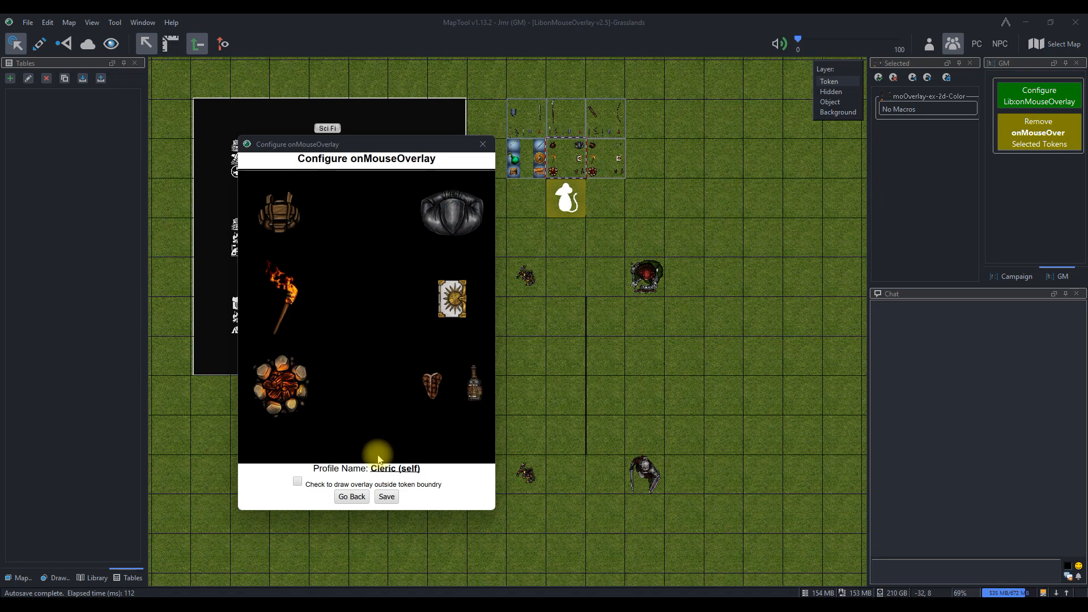
click(387, 497)
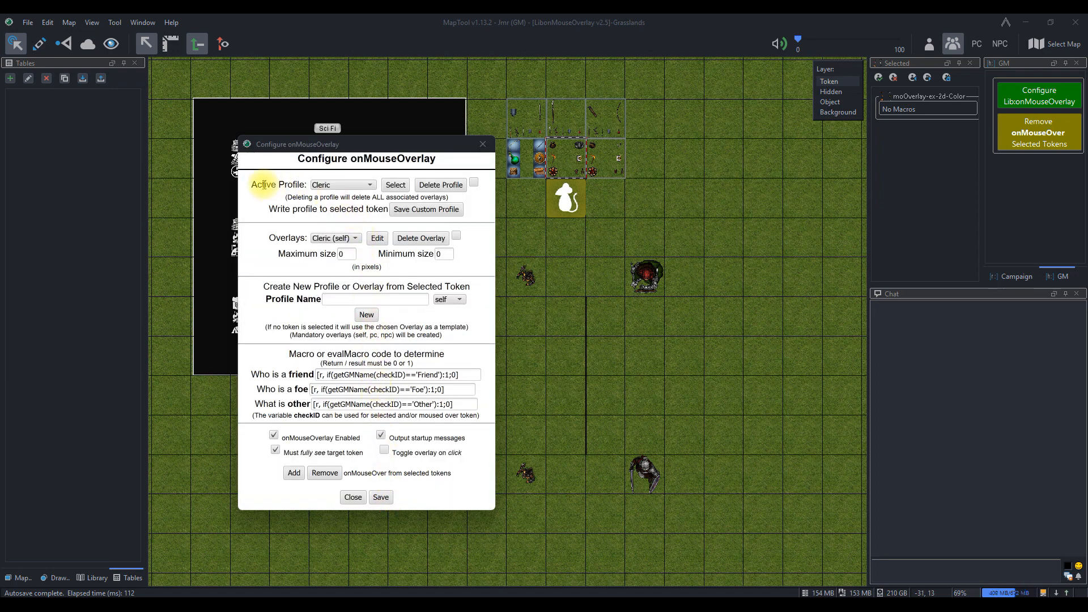
Check the list of available profiles and the overlays belonging to the Cleric profile, keeping Cleric and Cleric (self) selected.
click(333, 186)
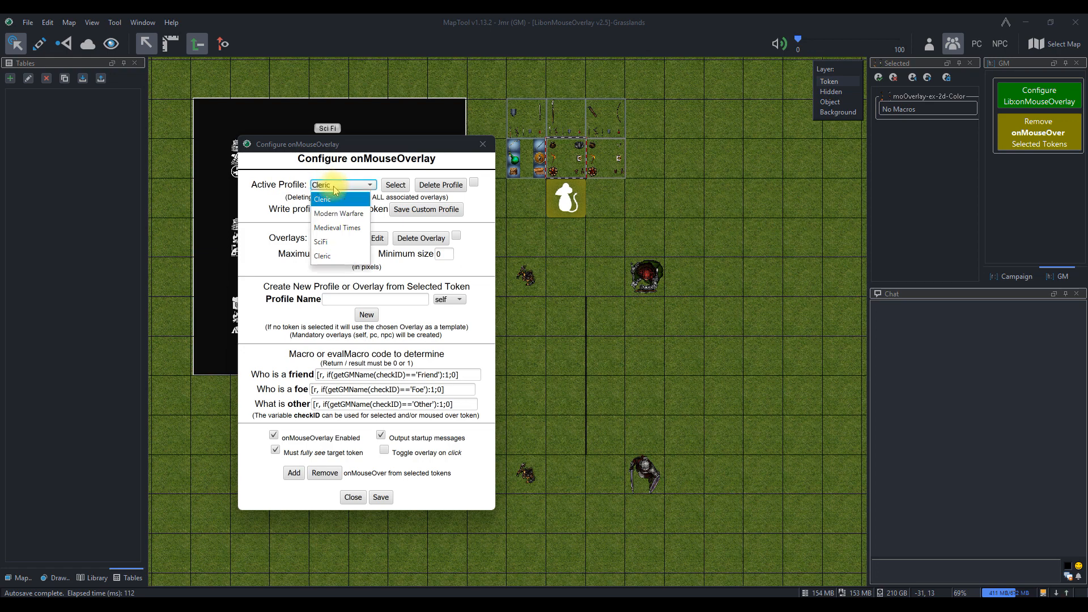
click(335, 200)
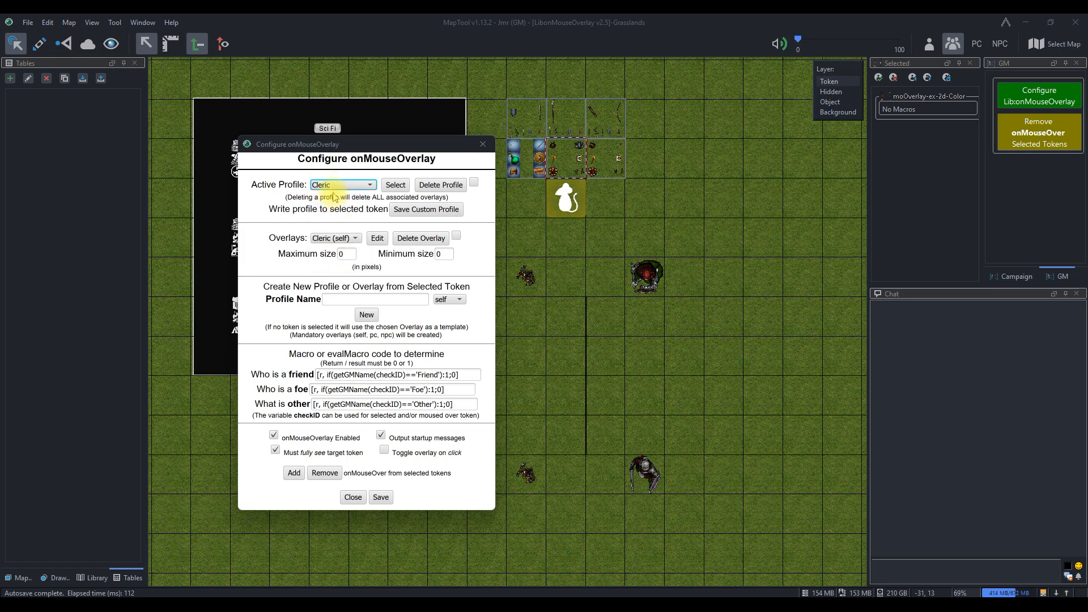
click(356, 238)
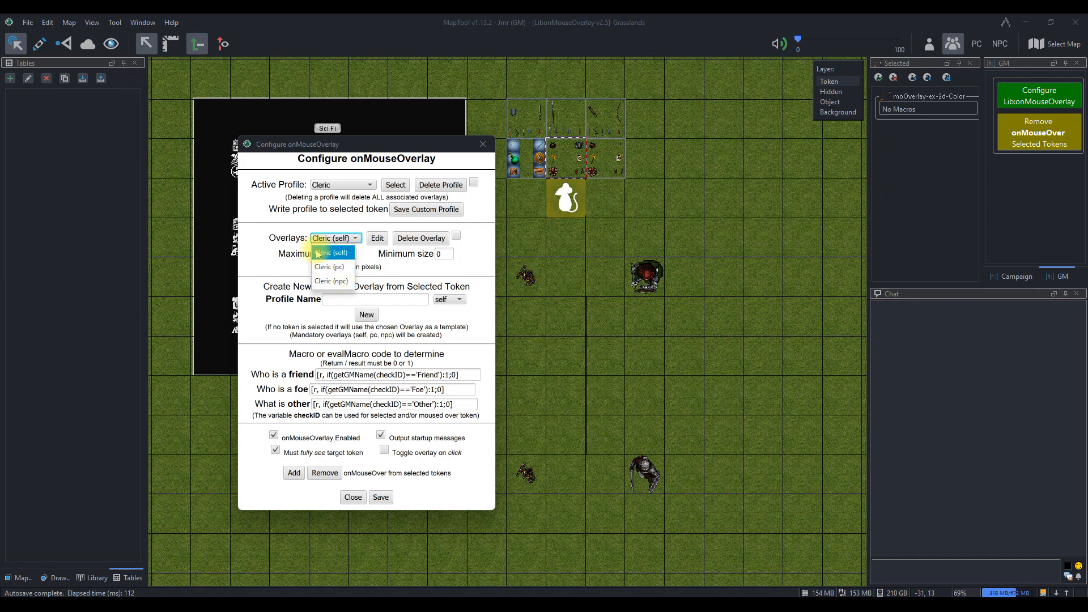
click(337, 254)
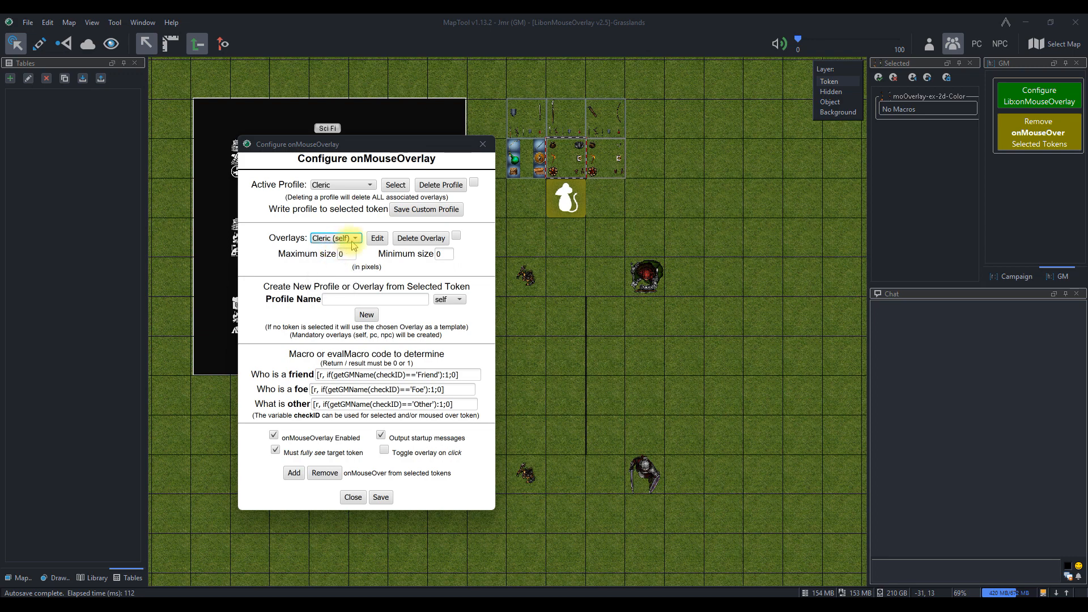
Open the Cleric (self) overlay for editing, label Tile 1 "Backpack", and save the tile.
click(376, 240)
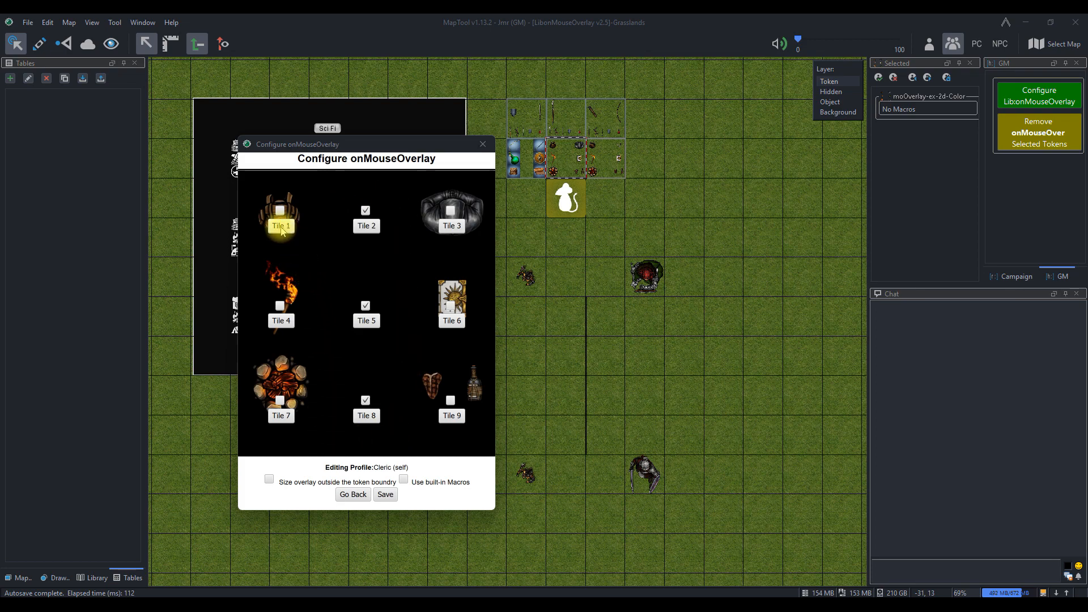
click(282, 228)
click(318, 194)
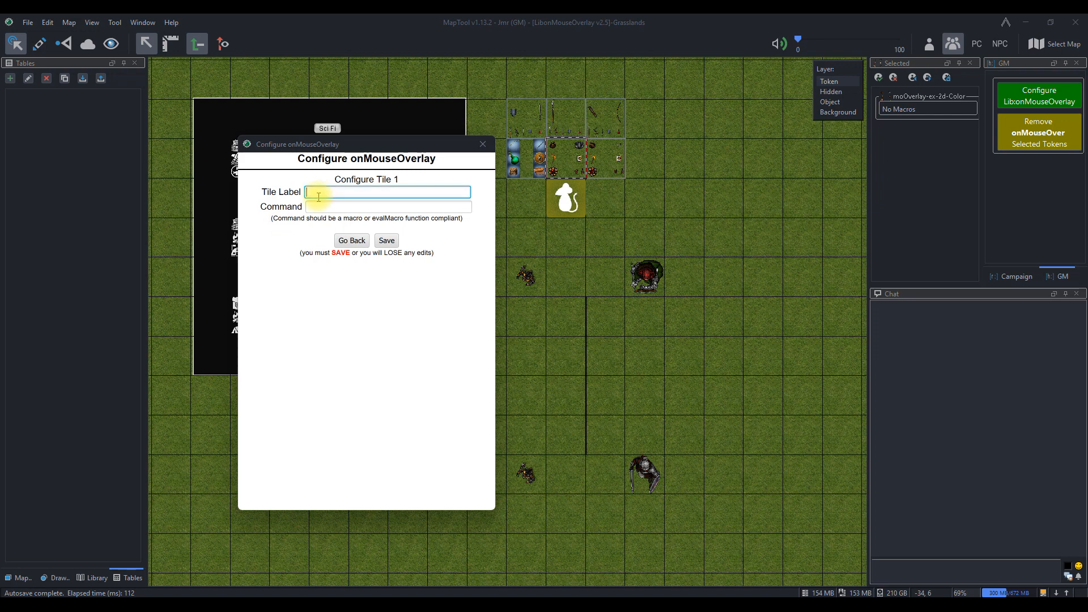
text(Bac)
key(BackSpace)
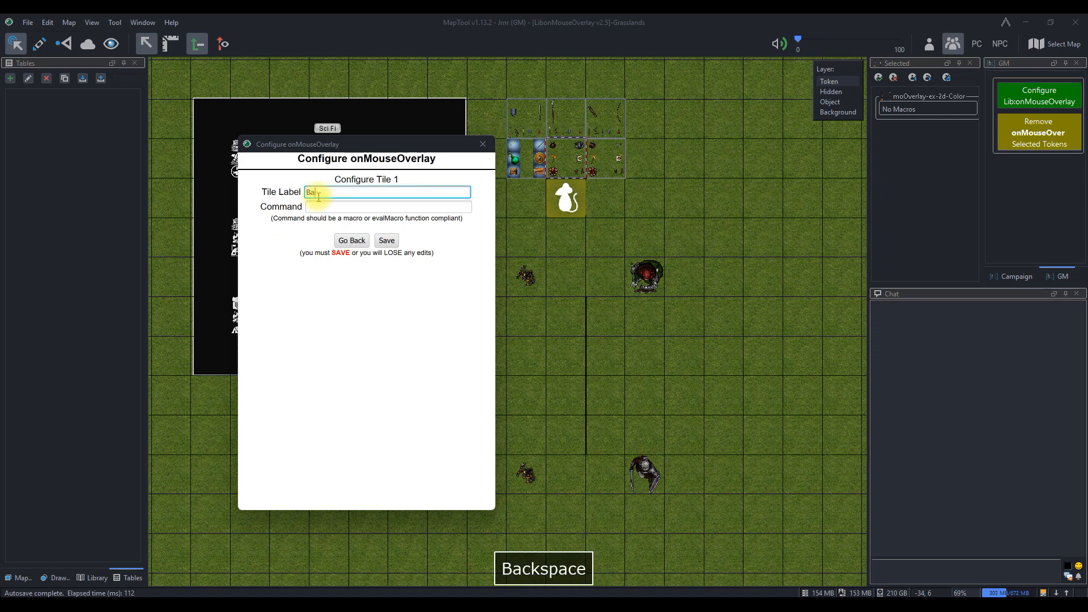
text(Backpack)
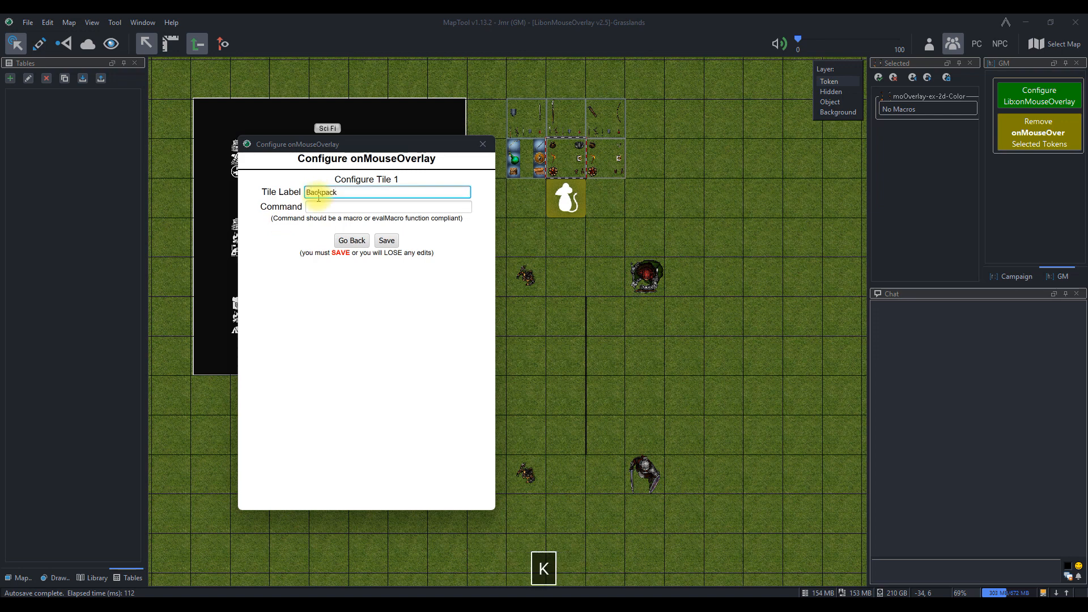
click(386, 240)
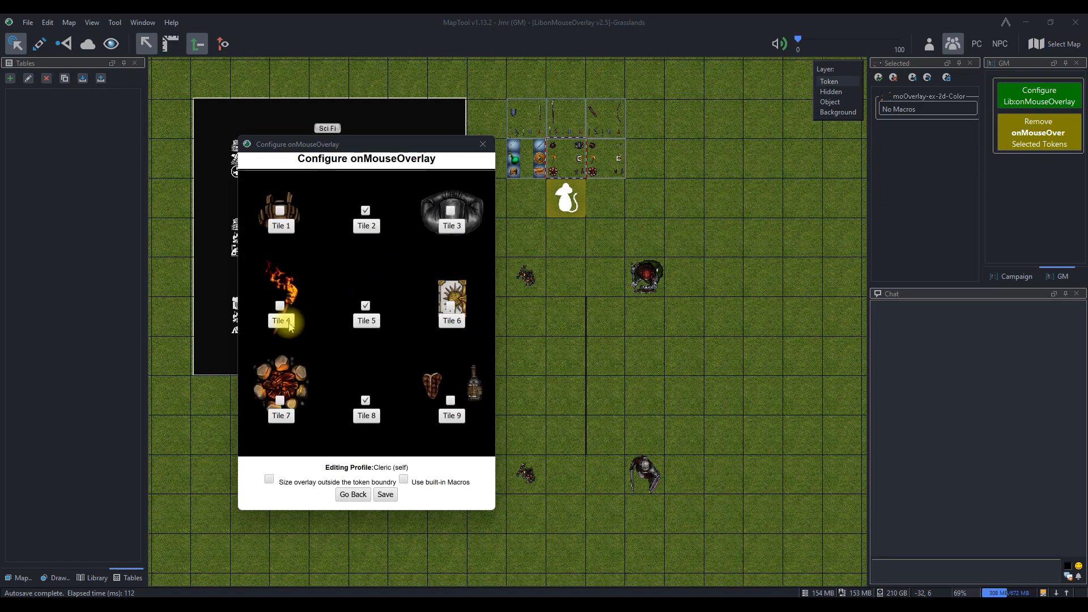
Label Tile 4 of the Cleric (self) overlay as the torch and save the tile.
click(290, 324)
click(337, 193)
text(Torc)
key(Return)
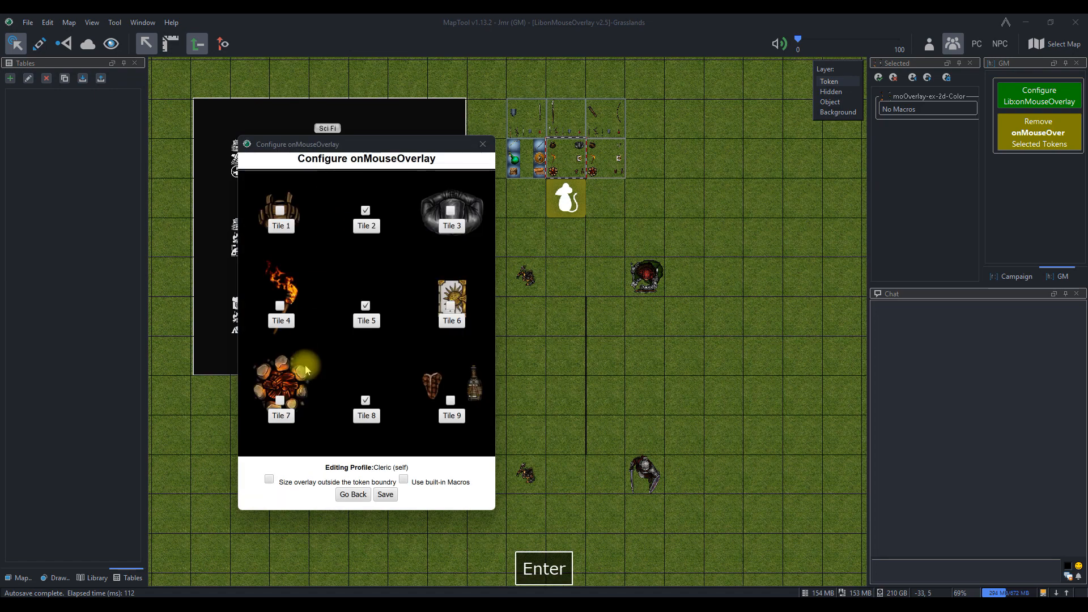
Label Tile 7 of the Cleric (self) overlay "Long Rest" and save the tile.
click(288, 411)
click(321, 192)
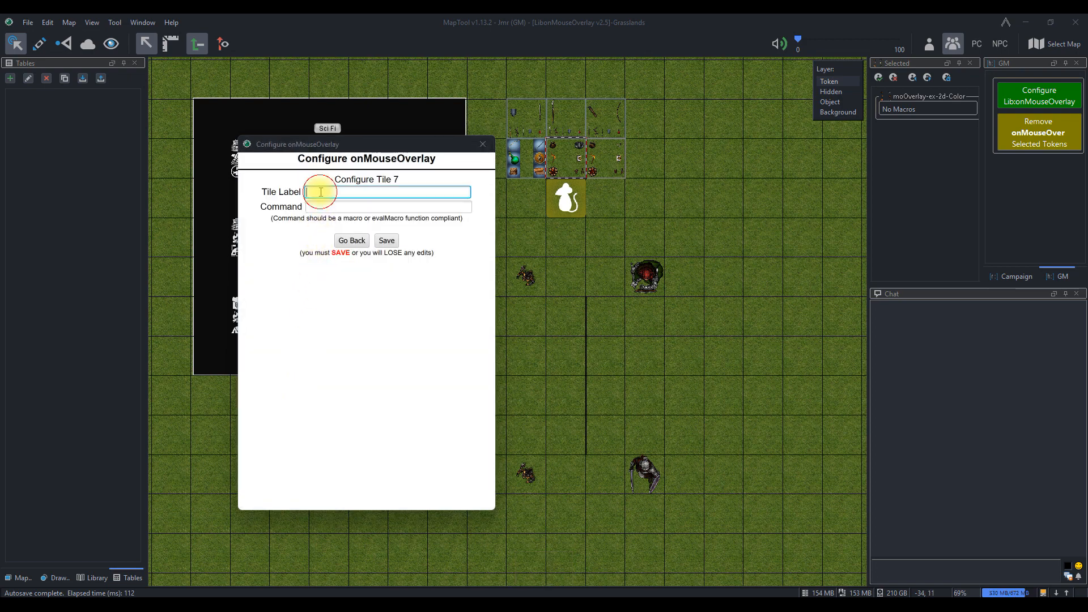
text(Long Rest)
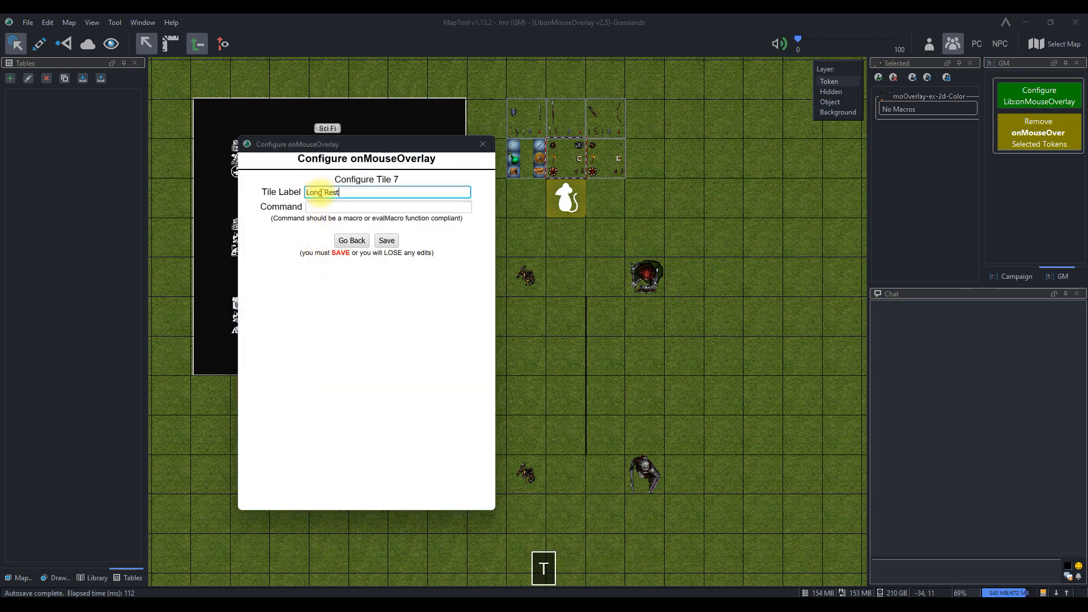
click(387, 240)
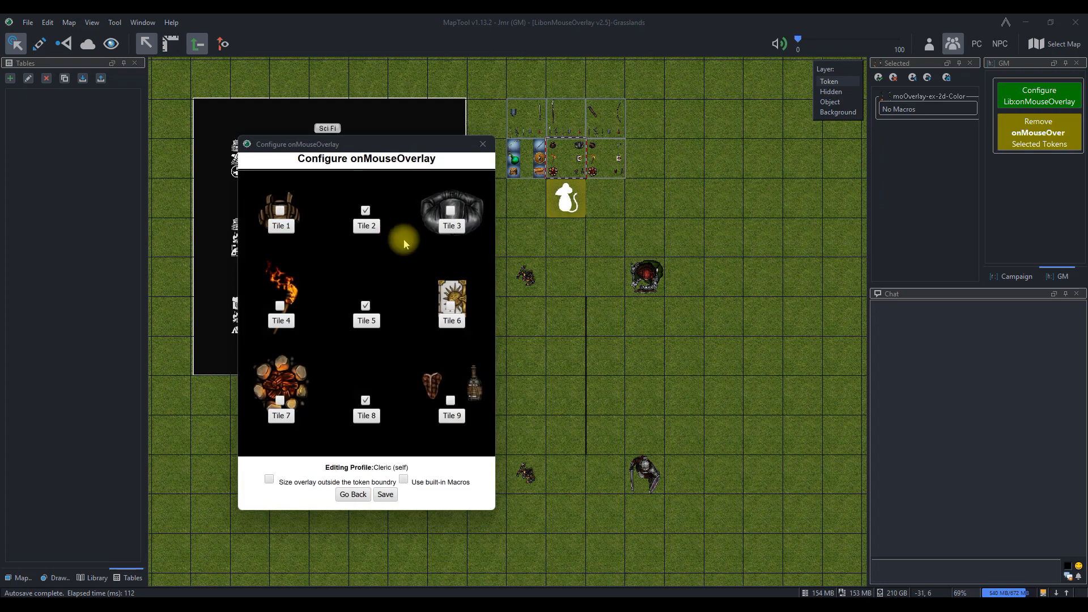
Label Tile 6 of the Cleric (self) overlay "Spellbook" and save the tile.
click(452, 313)
click(341, 191)
text(Spe)
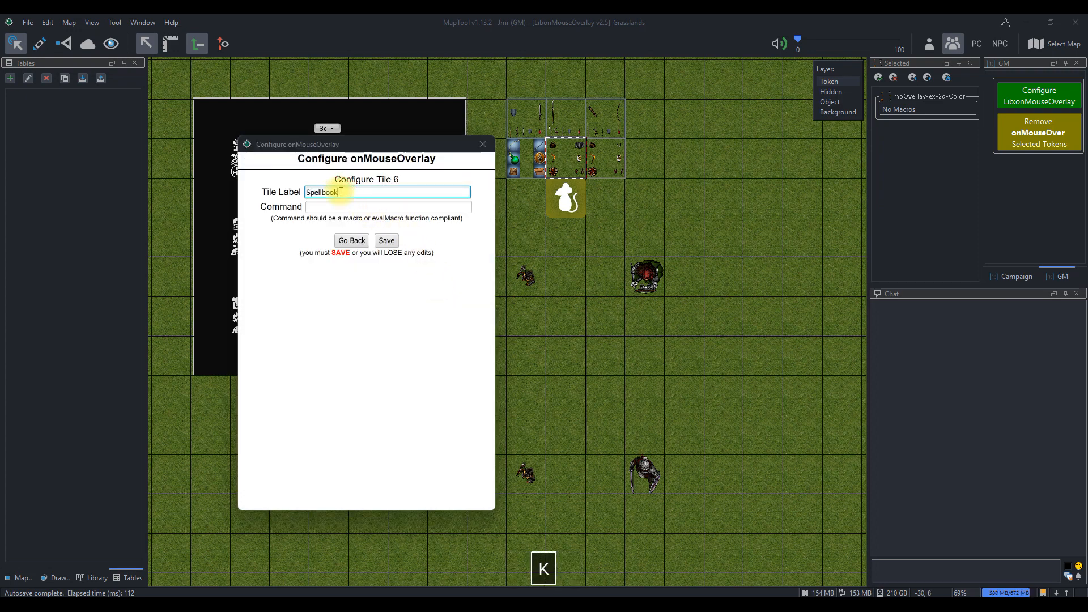
text(llbook)
key(Return)
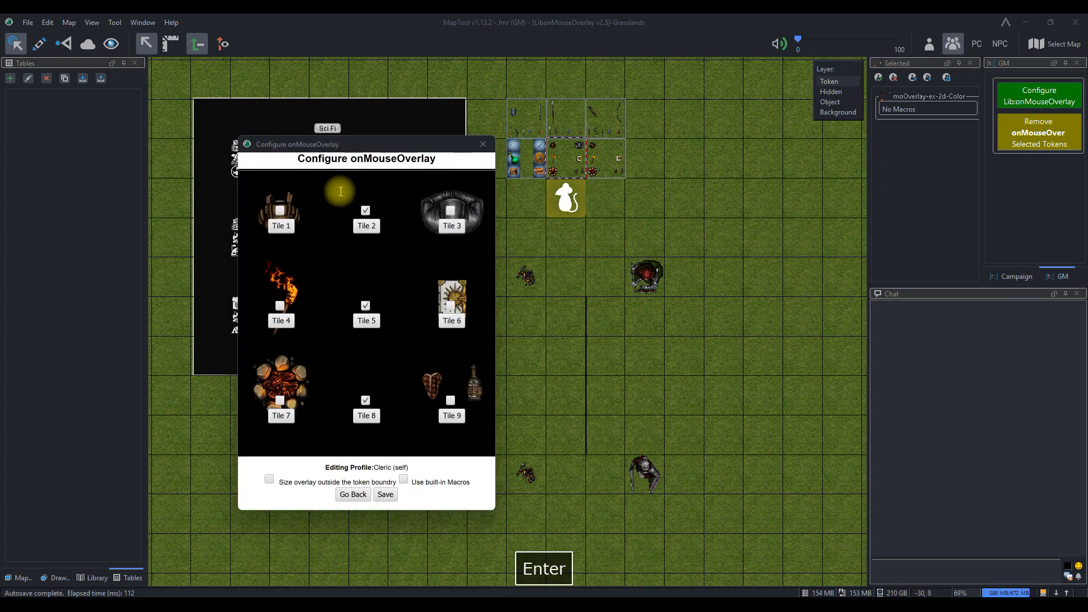
Label Tile 3 of the Cleric (self) overlay "Meditate" and save the tile.
click(452, 219)
click(321, 193)
text(Mediate)
key(BackSpace)
key(BackSpace)
text(ta)
key(BackSpace)
key(BackSpace)
key(BackSpace)
text(tate)
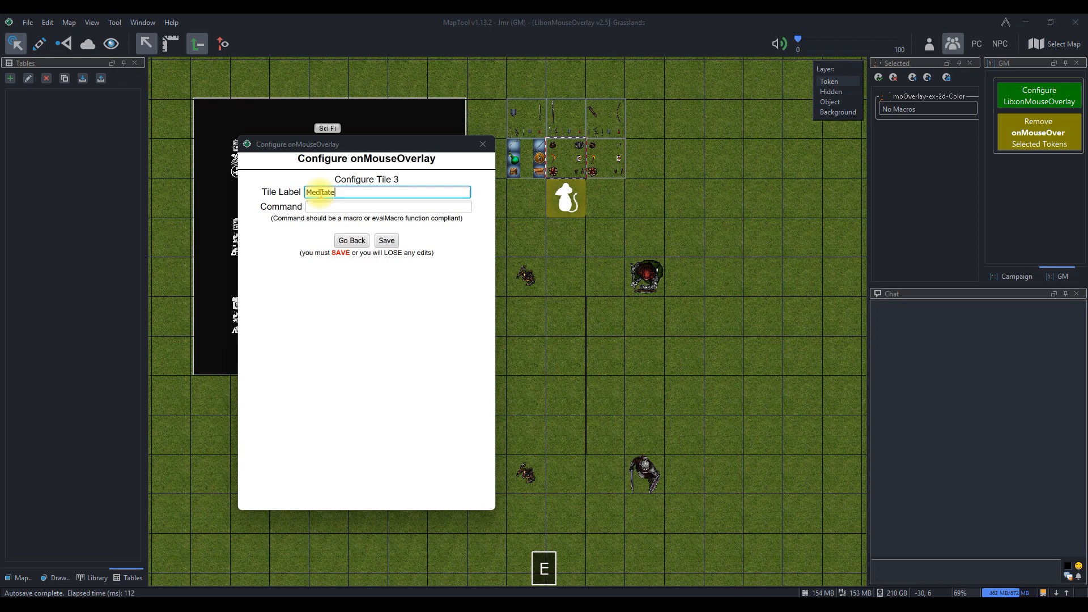
key(Return)
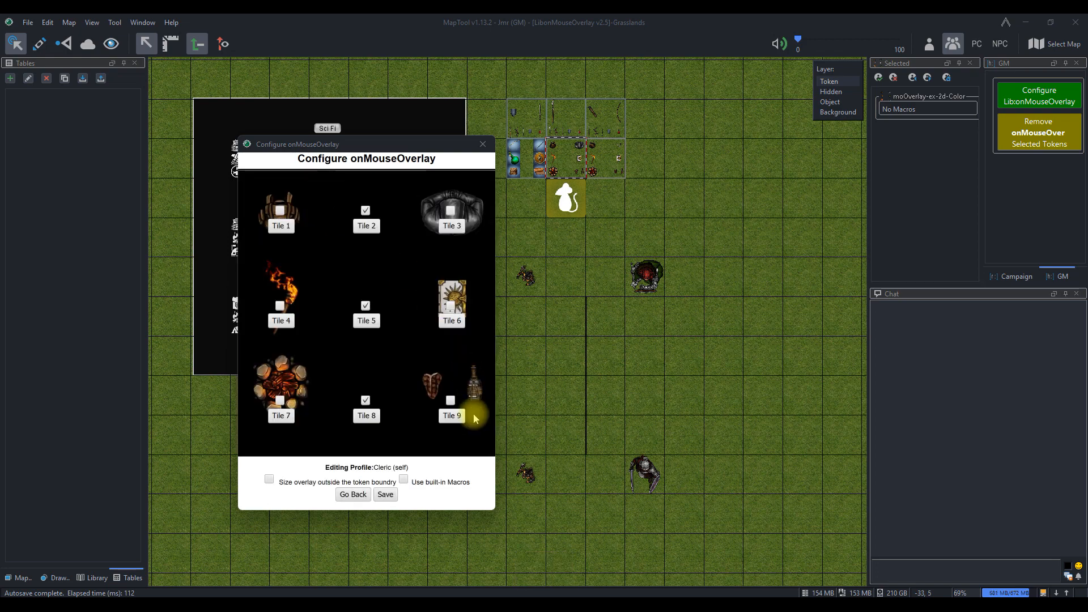
Label Tile 9 of the Cleric (self) overlay "Food & Drink", save the tile, and return to the main configuration.
click(452, 415)
click(323, 192)
text(Food & Drink)
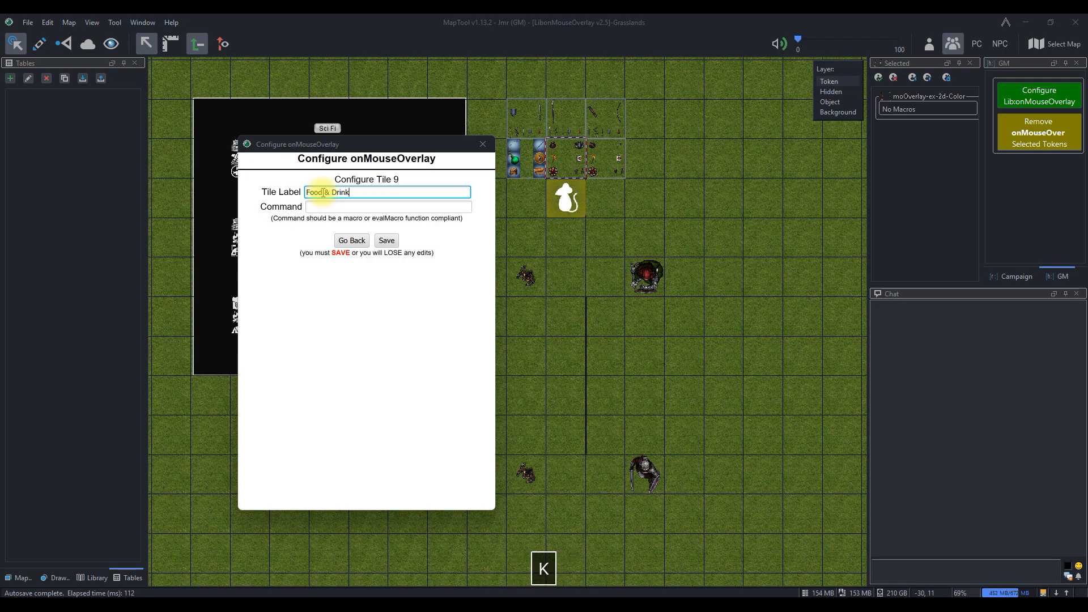
click(386, 241)
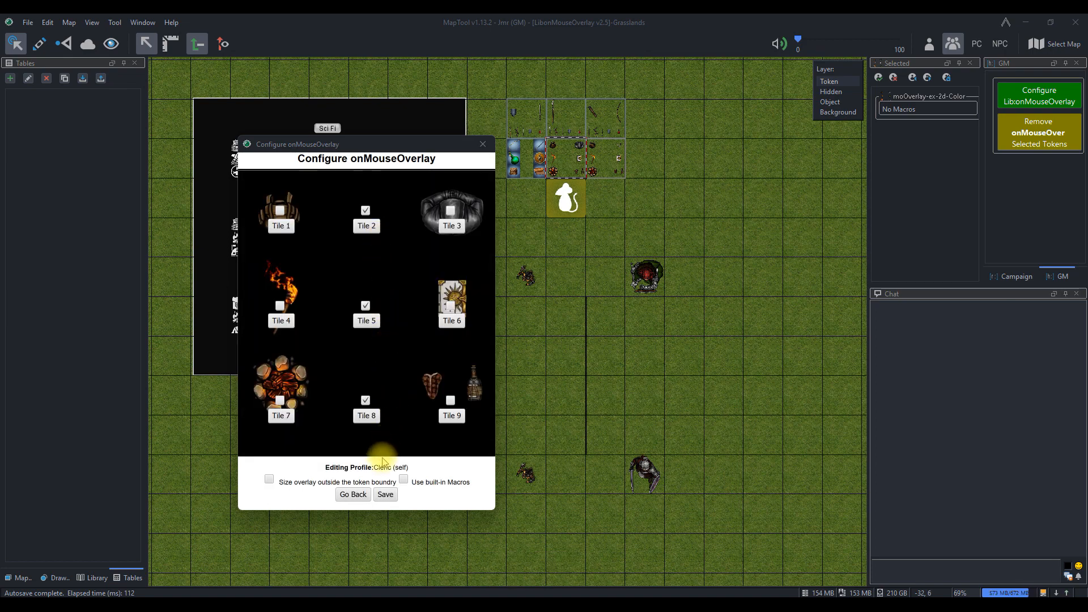
click(354, 495)
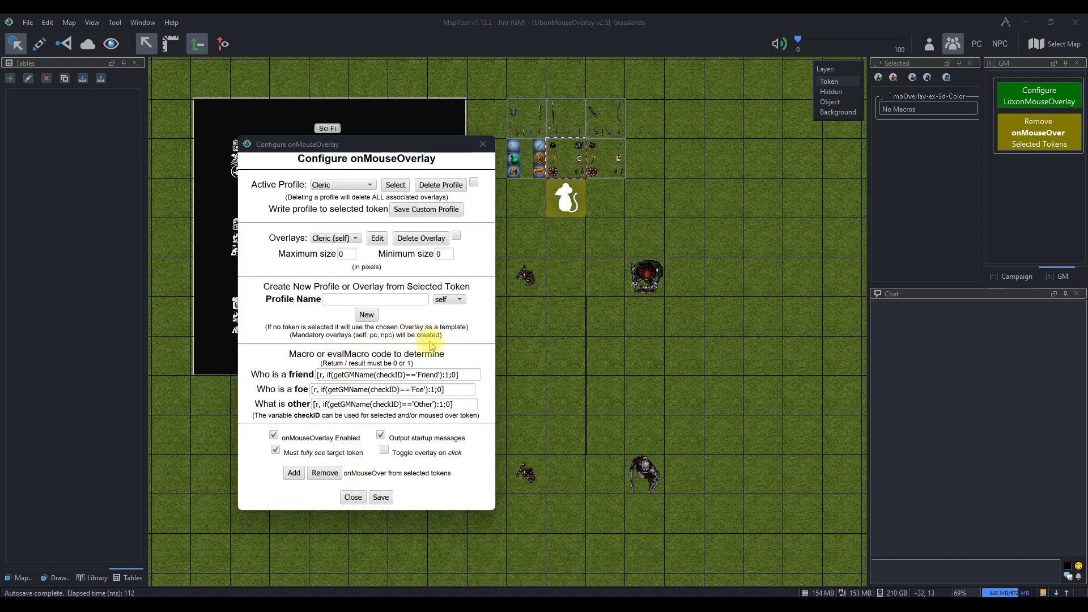
Write the Cleric profile to the Human Cleric token as a custom profile, and make Medieval Times the active profile.
click(643, 278)
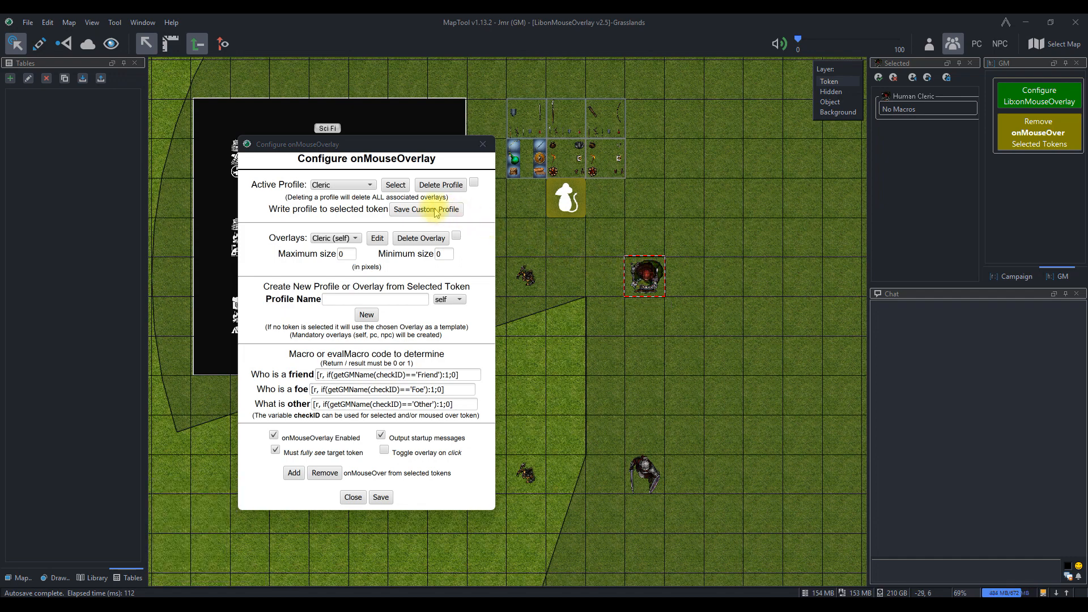
click(413, 210)
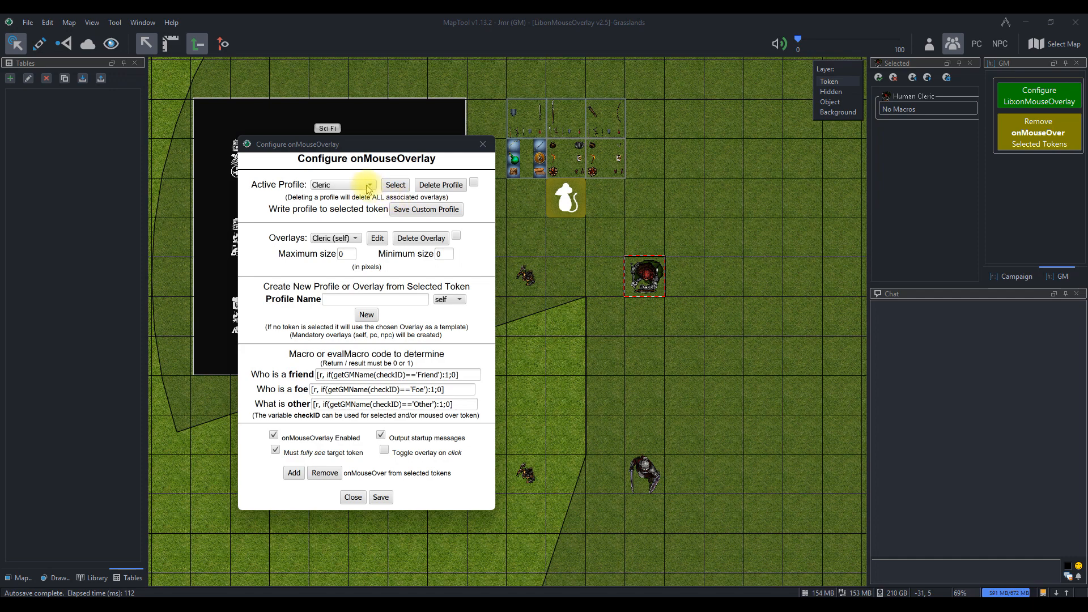
click(368, 189)
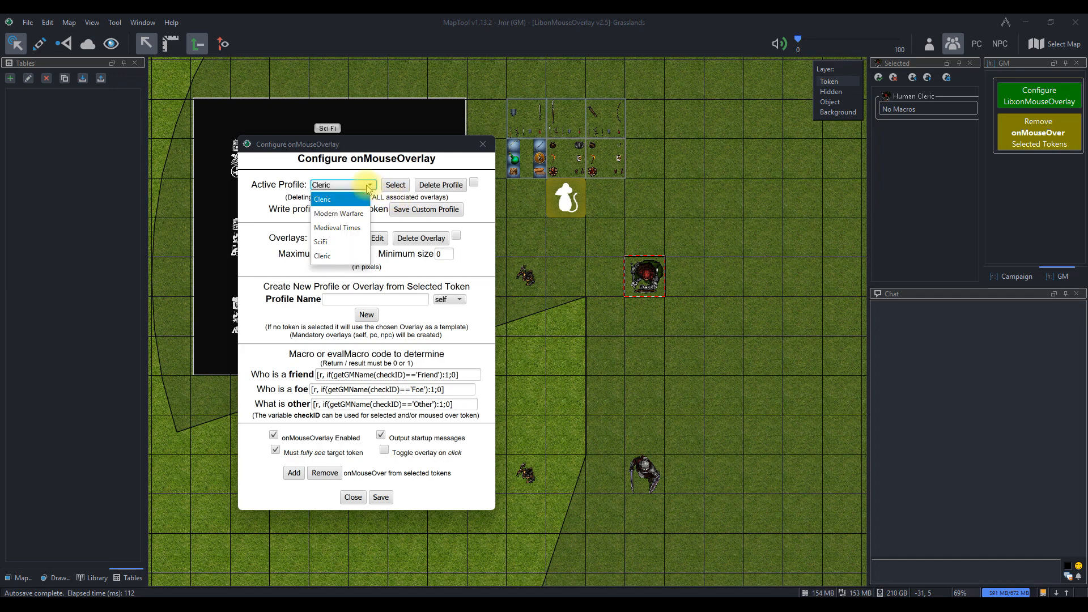
click(354, 228)
click(395, 186)
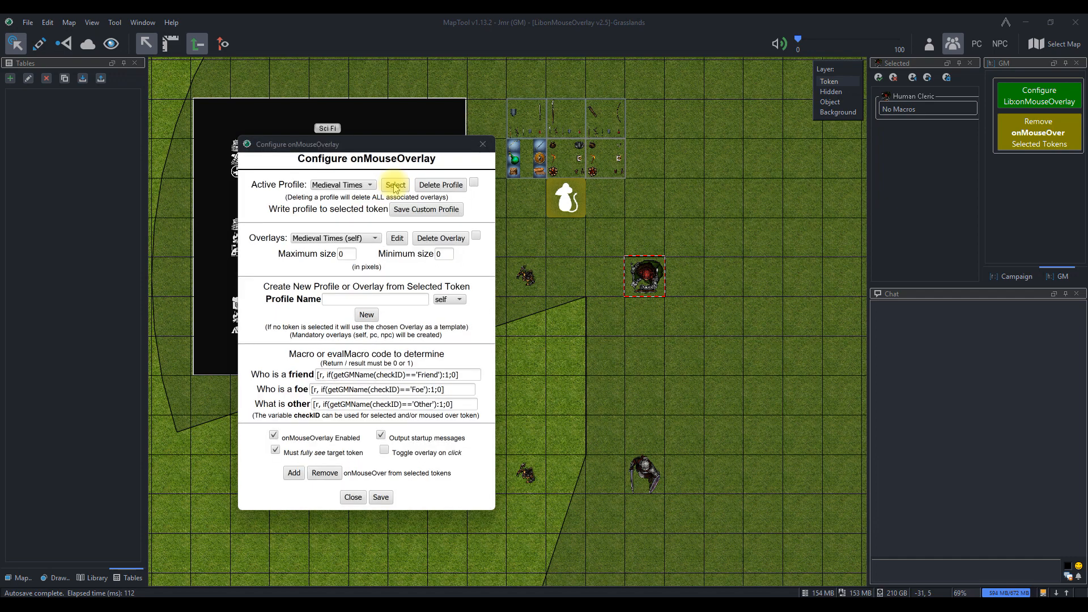
Check which overlays appear on the two goblin tokens and the Half-Orc Fighter under the Medieval Times profile.
click(562, 273)
mouse_move(525, 280)
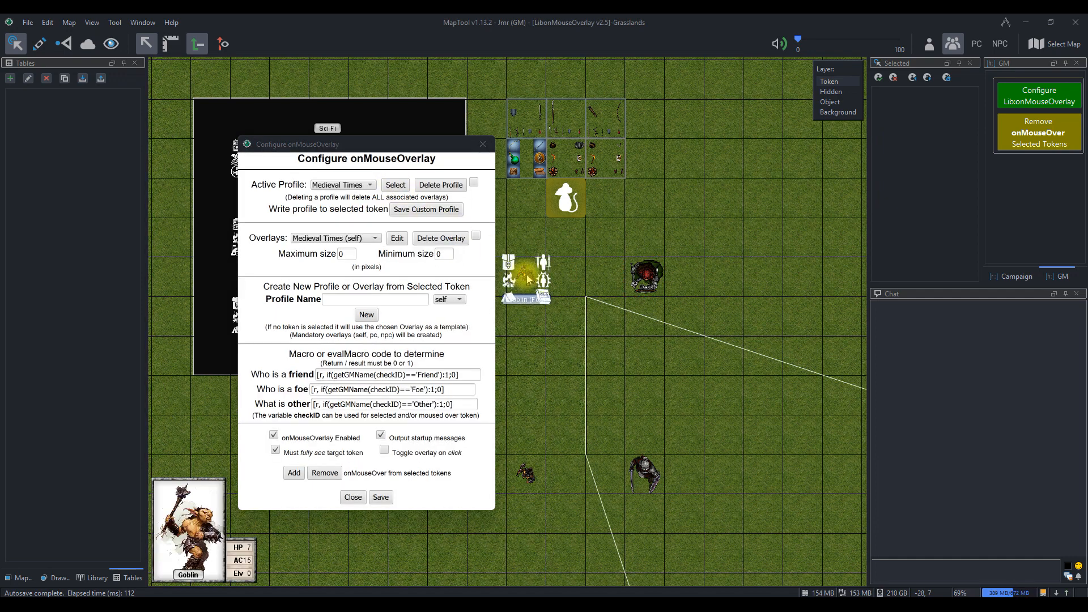
click(528, 280)
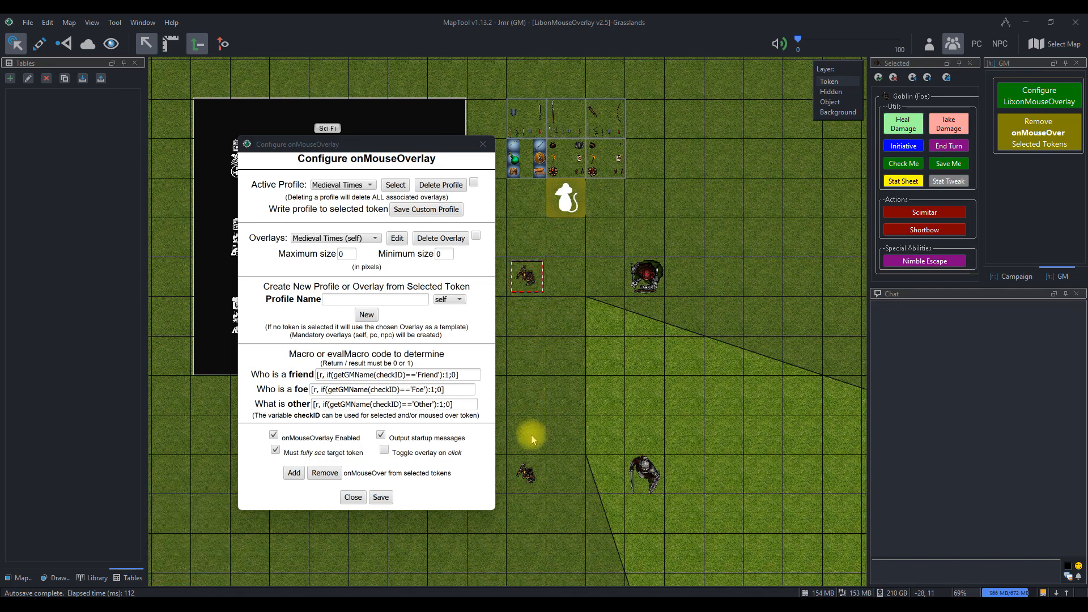
mouse_move(522, 480)
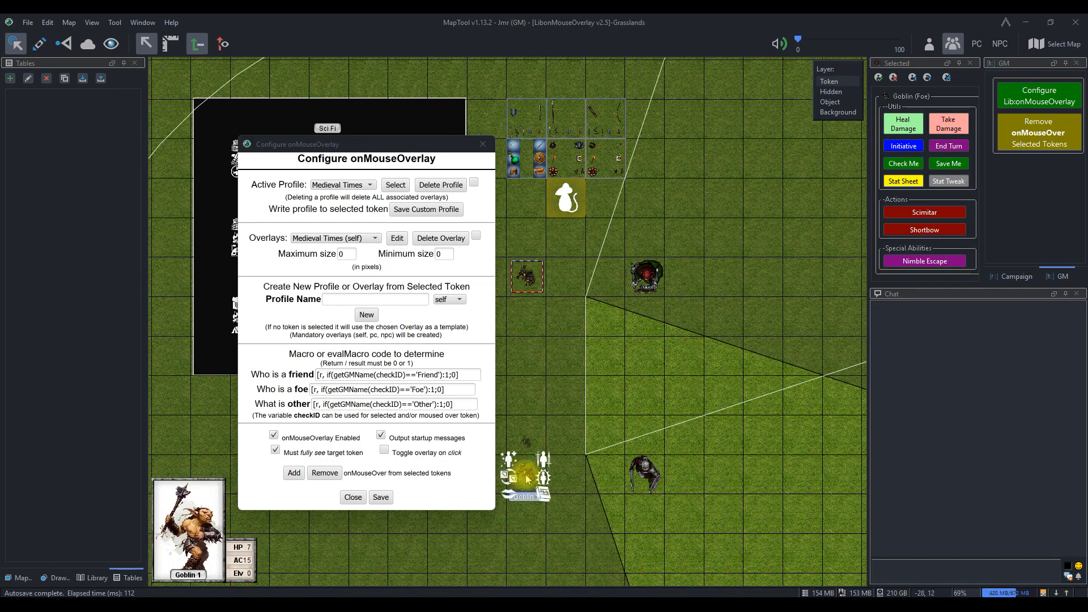
click(640, 477)
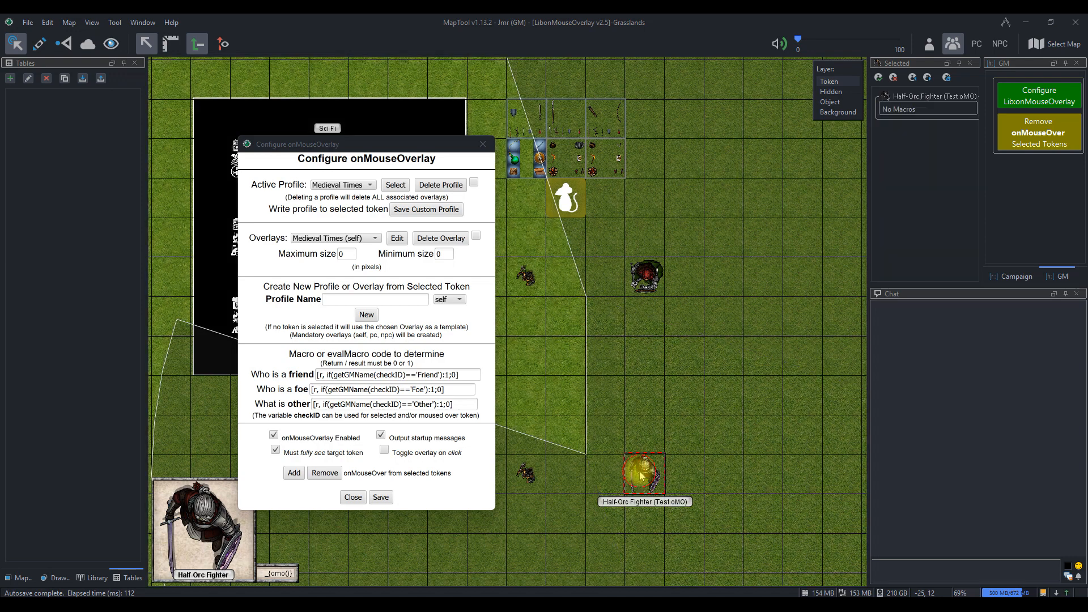
mouse_move(640, 479)
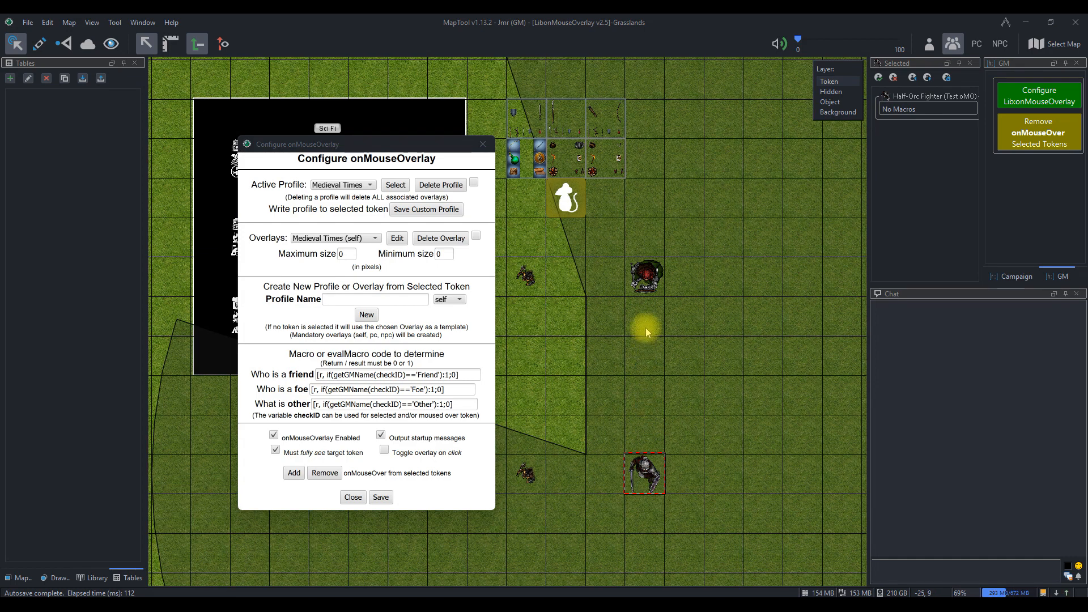
With the Human Cleric token selected, examine the custom overlay on the Half-Orc Fighter and on the Human Cleric itself.
click(645, 277)
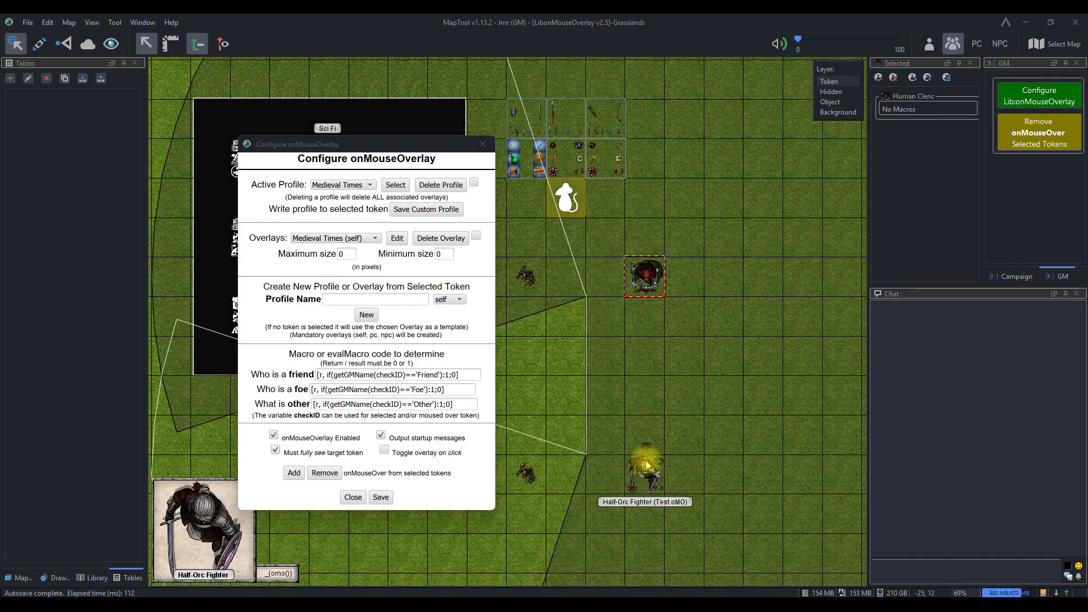
scroll(645, 485, up, 1)
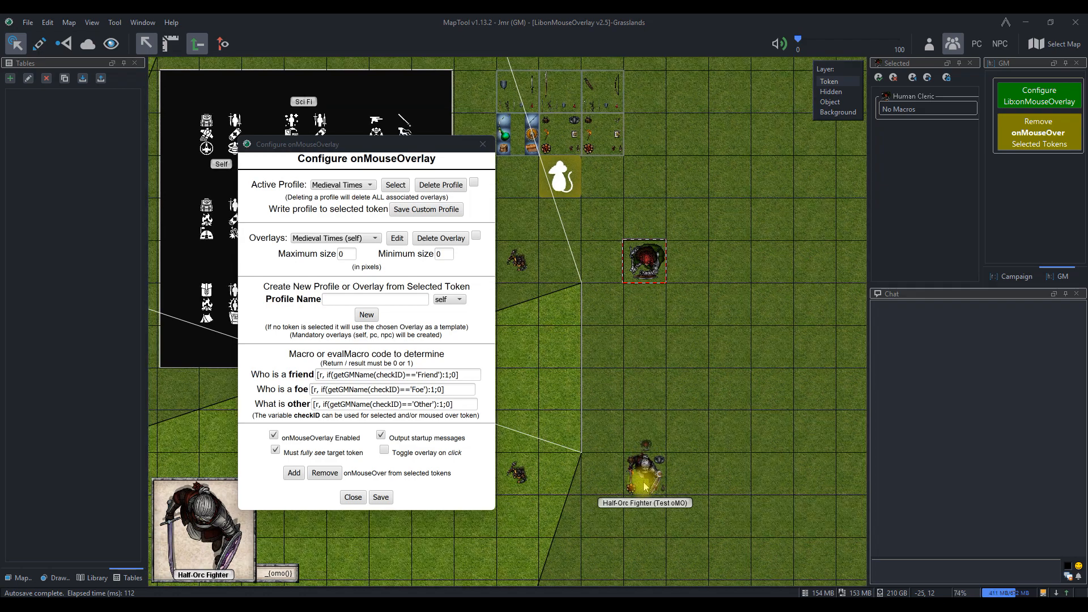
scroll(645, 486, up, 10)
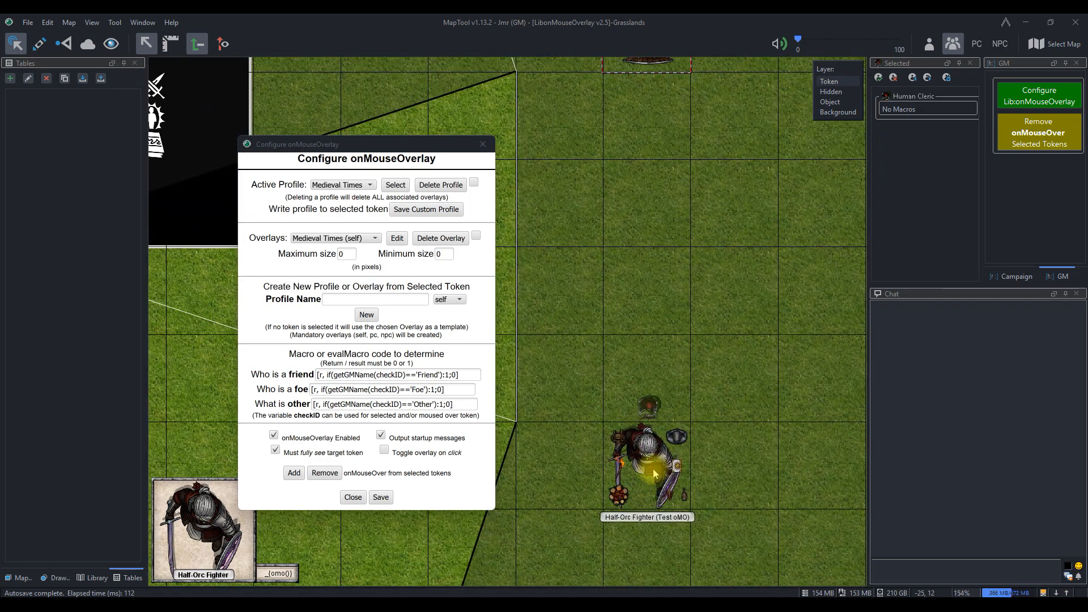
scroll(652, 471, down, 8)
mouse_move(652, 253)
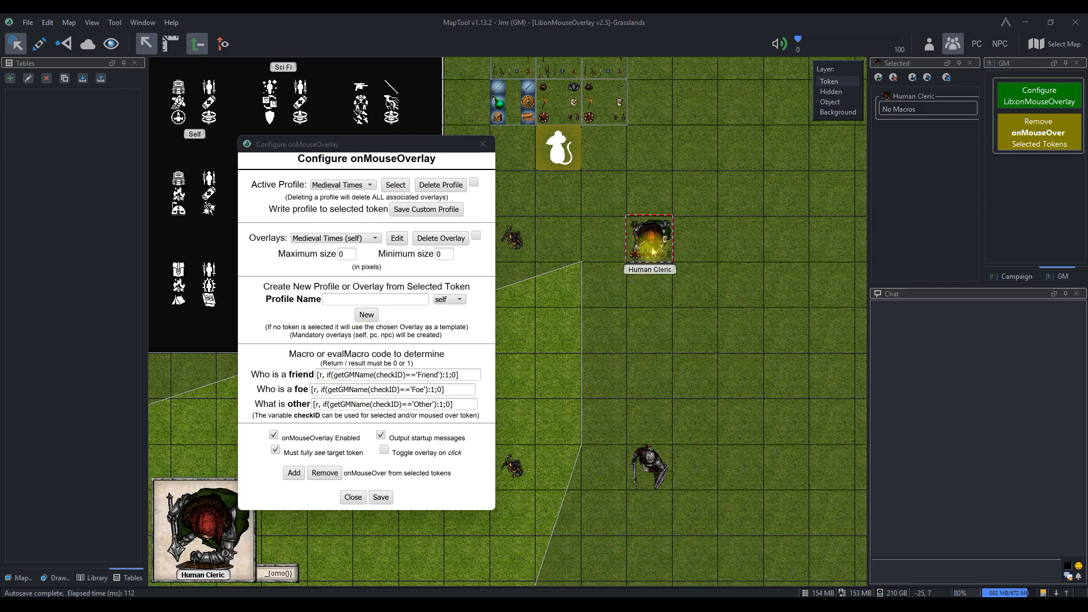
scroll(651, 247, up, 3)
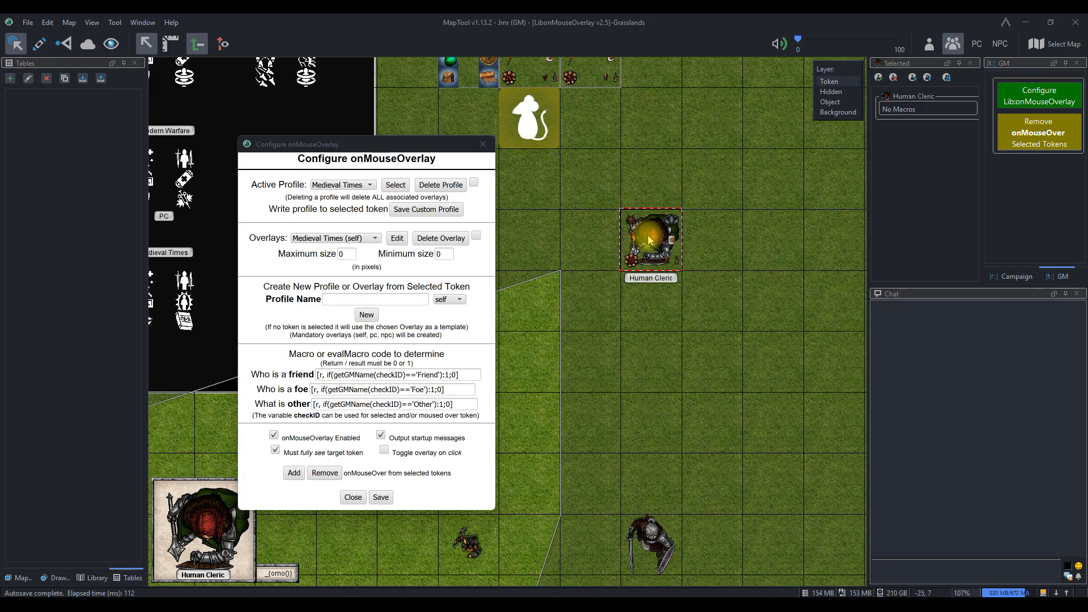
scroll(650, 241, down, 2)
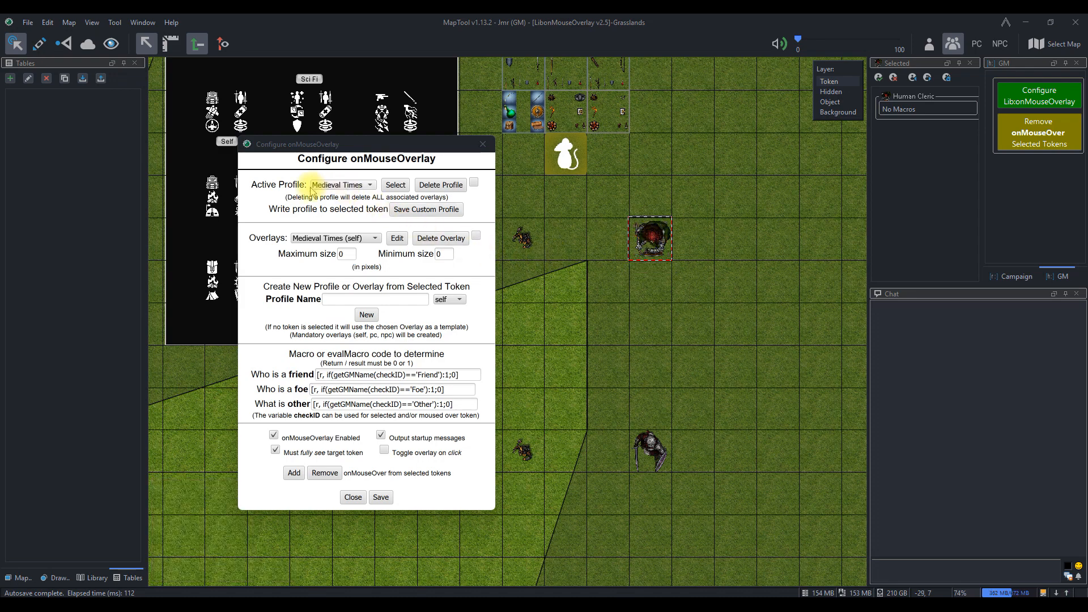
Create a new profile named Fighter with a self overlay from the moOverlay-ex-2-Color token and save it.
click(329, 299)
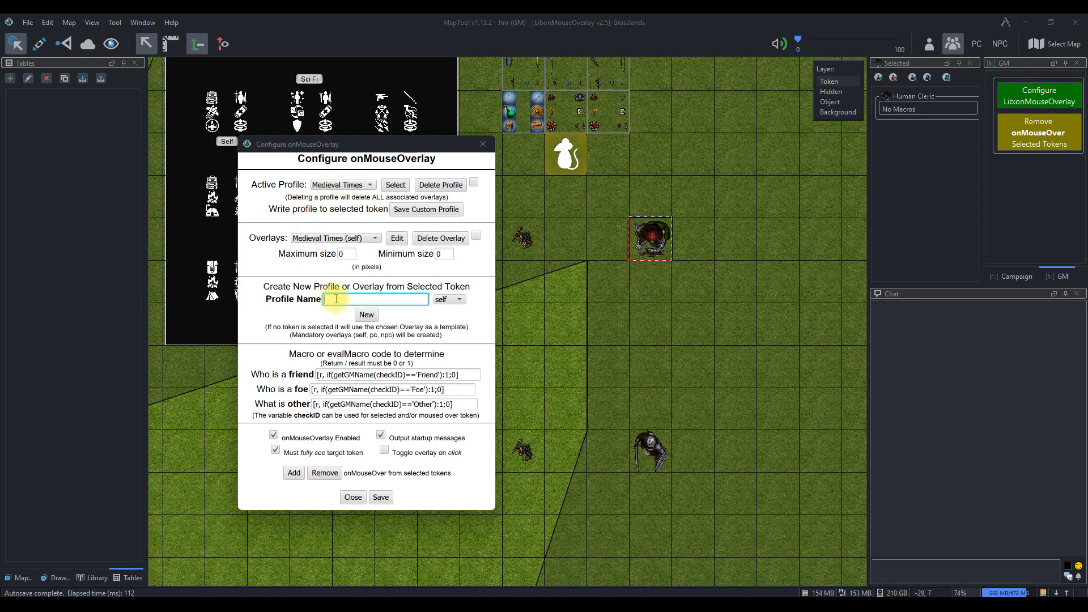
text(G)
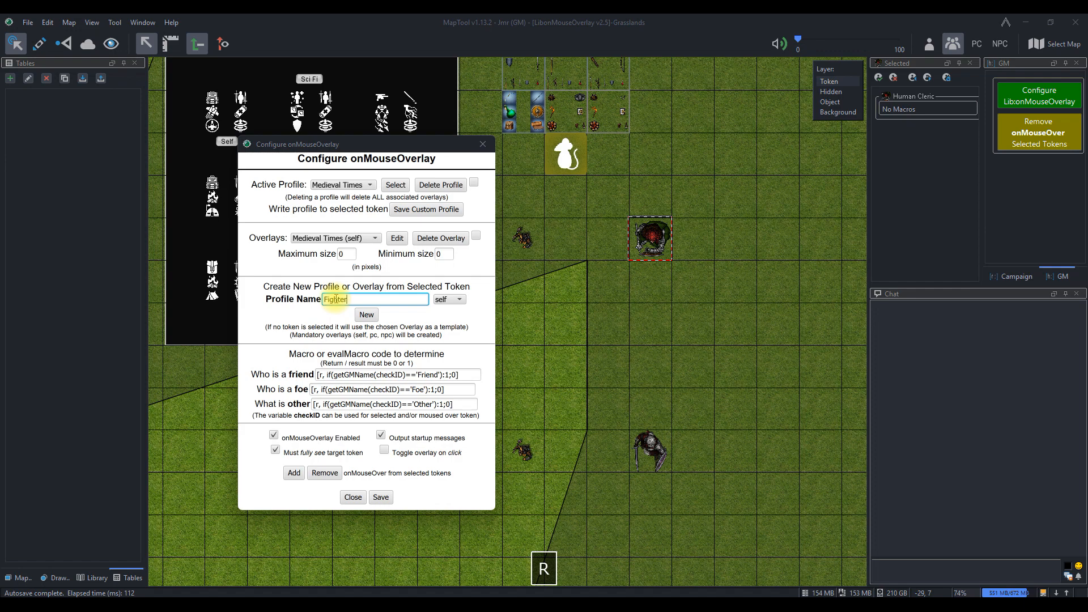
click(525, 76)
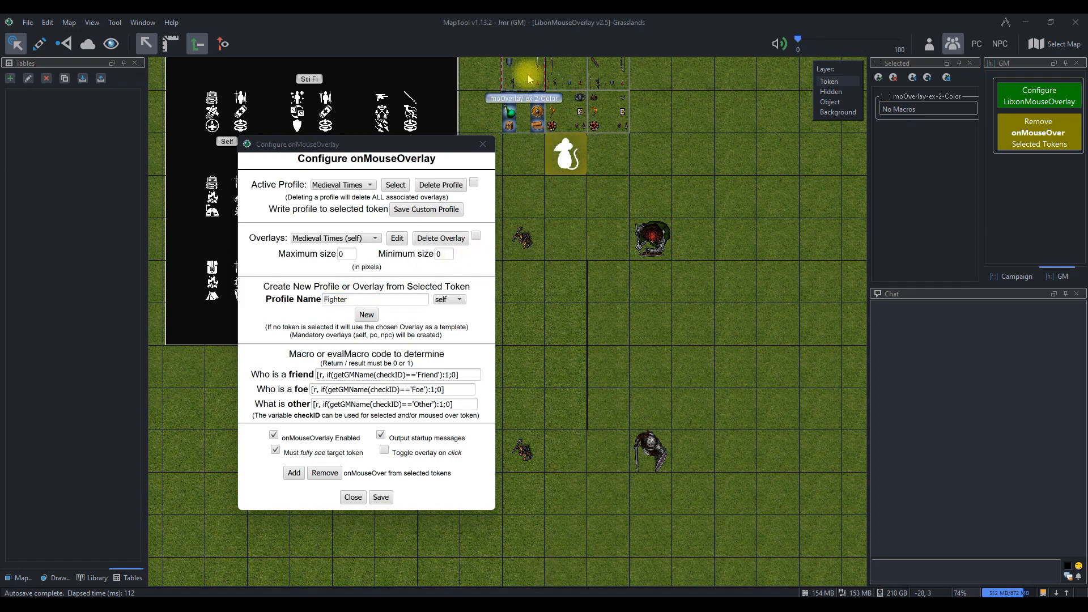
click(374, 318)
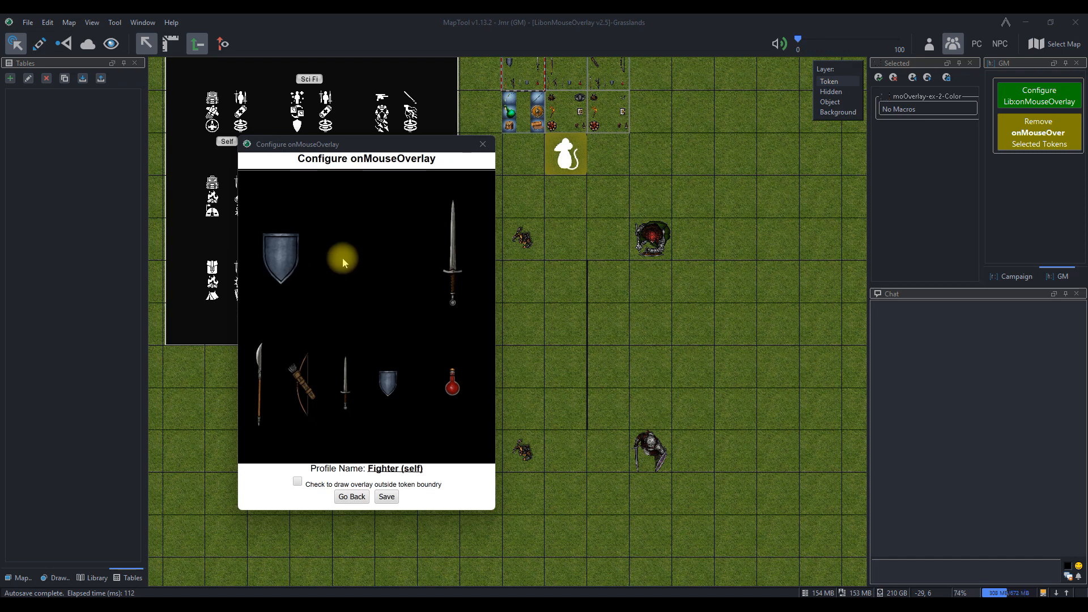
click(388, 499)
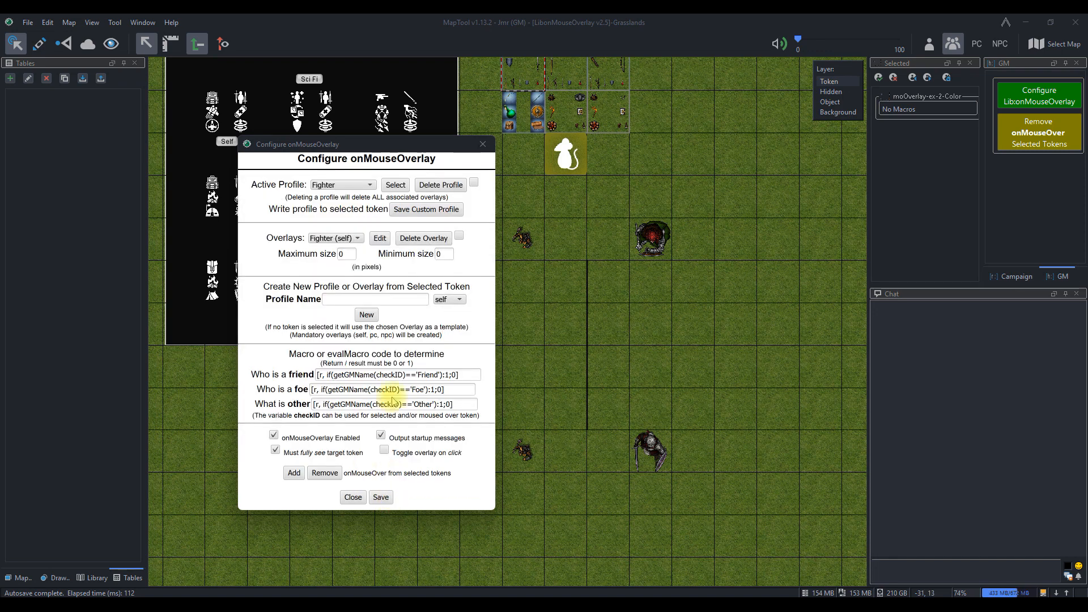
Open the Fighter (self) overlay for editing, label Tile 1 "Shield", and save the tile.
click(379, 238)
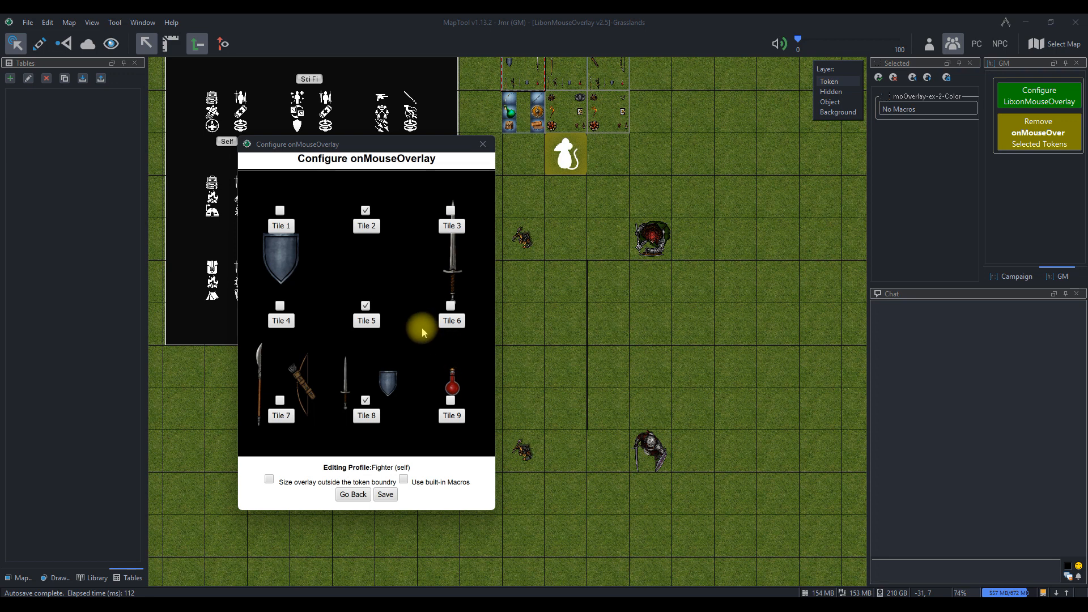
click(281, 227)
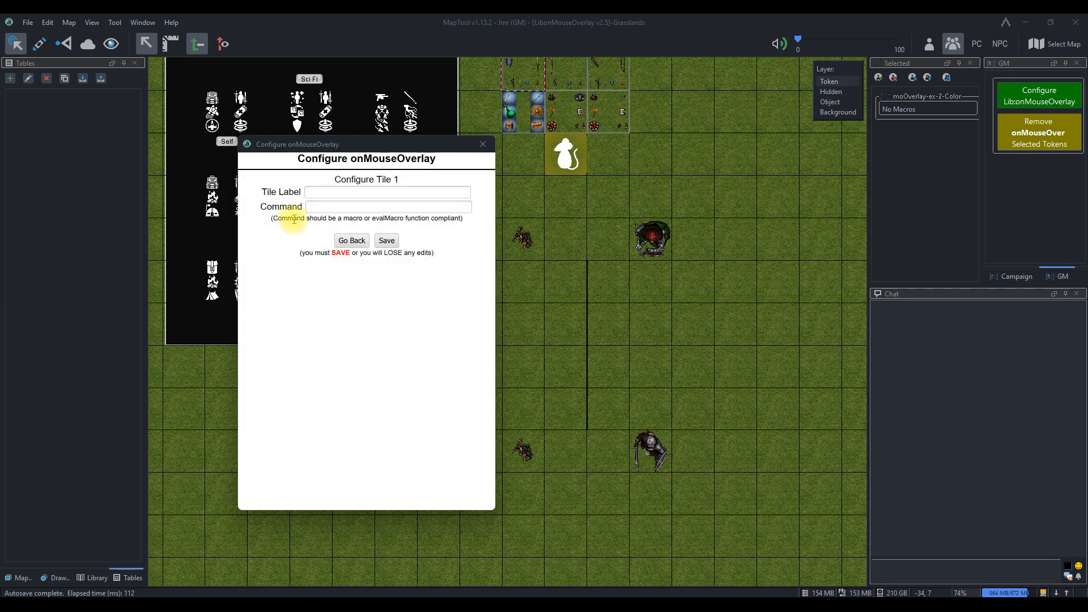
click(316, 191)
text(Shie)
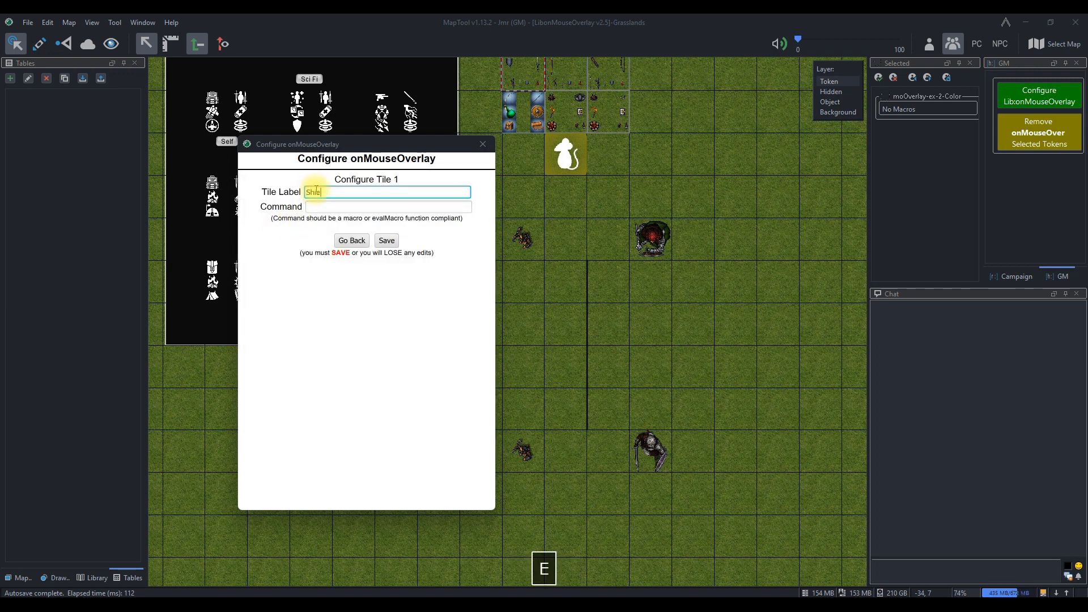
text(ld)
click(386, 240)
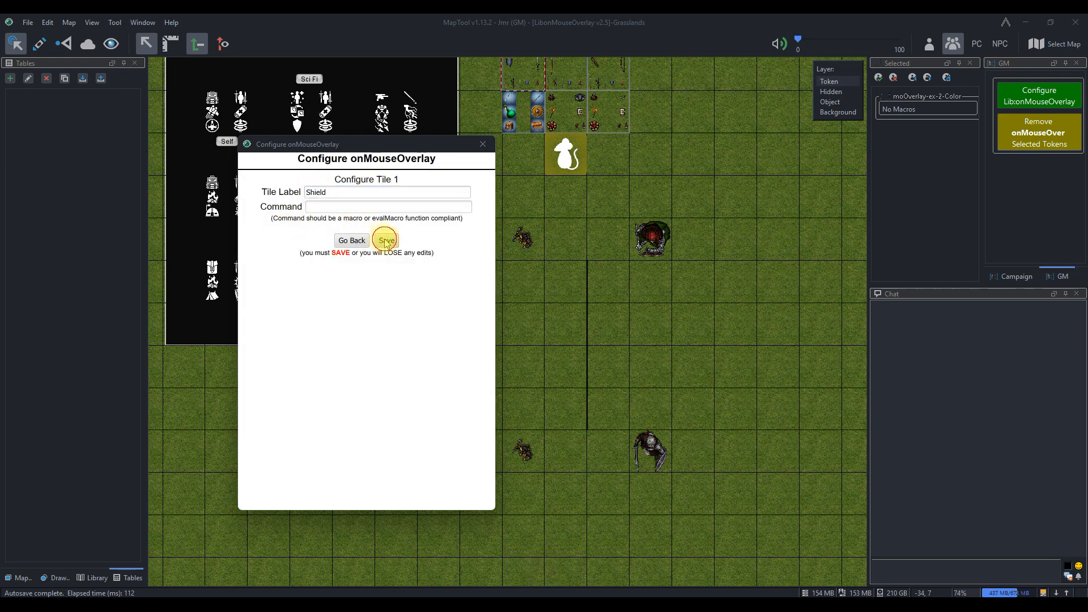
Label Tile 4 of the Fighter (self) overlay "Shield" and save the tile.
click(282, 319)
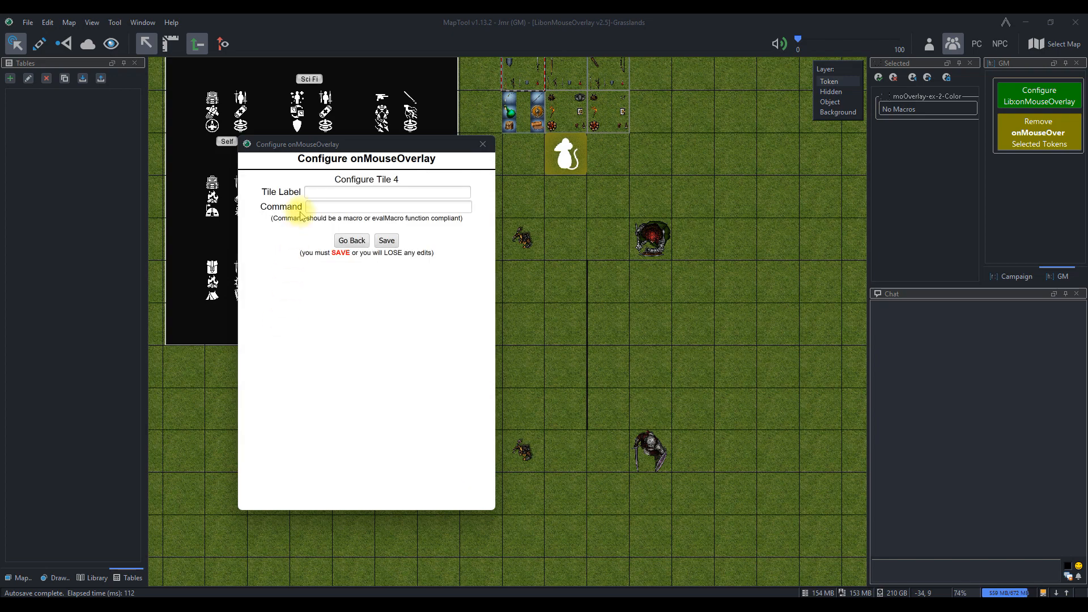
click(315, 194)
text(She)
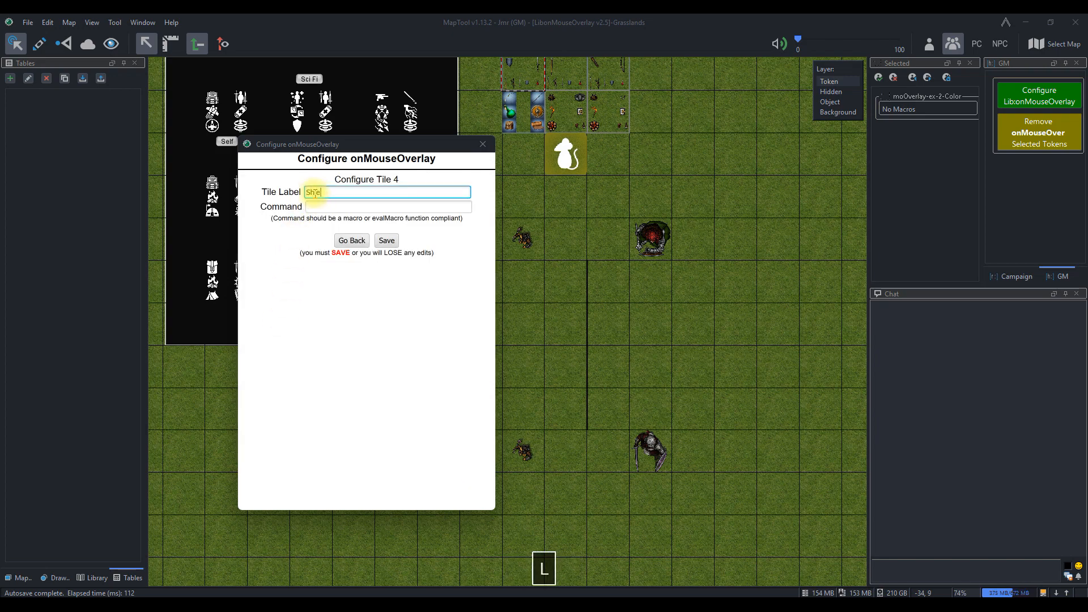
text(ld)
click(387, 240)
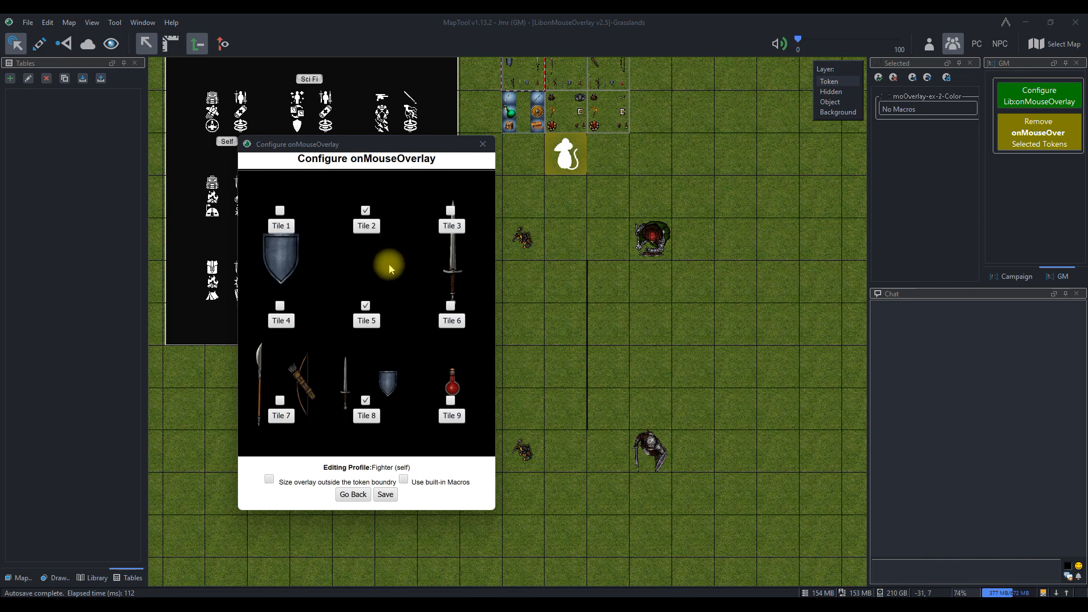
Label Tile 7 of the Fighter (self) overlay "Weapon Build 1" and save the tile.
click(281, 416)
click(313, 193)
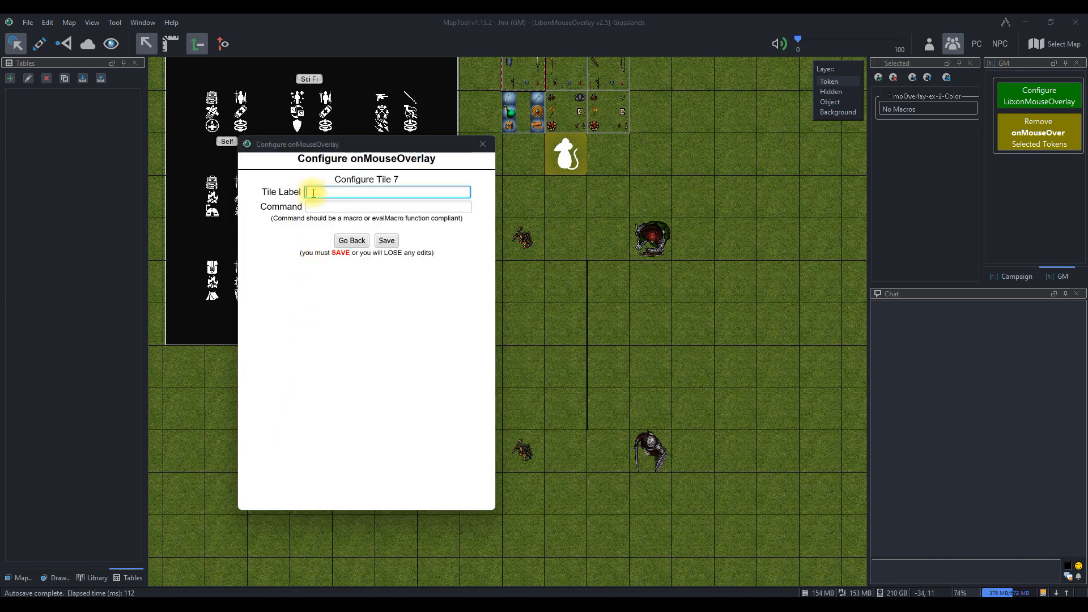
text(Weapon Build )
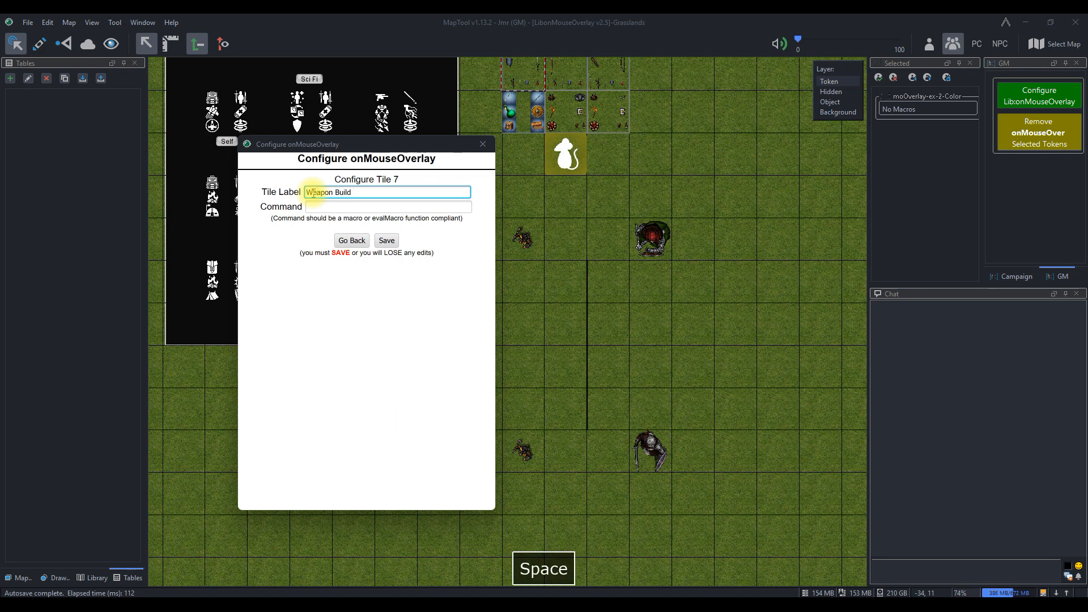
text(1)
click(384, 242)
Label Tile 8 of the Fighter (self) overlay "Weapon Build 2" and save the tile.
click(366, 401)
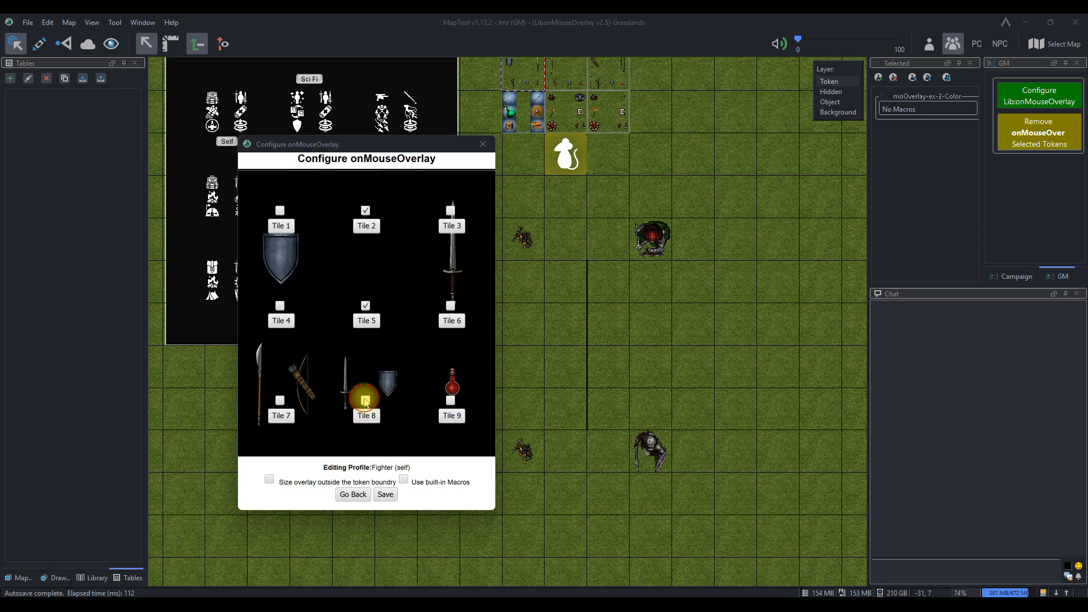
click(366, 416)
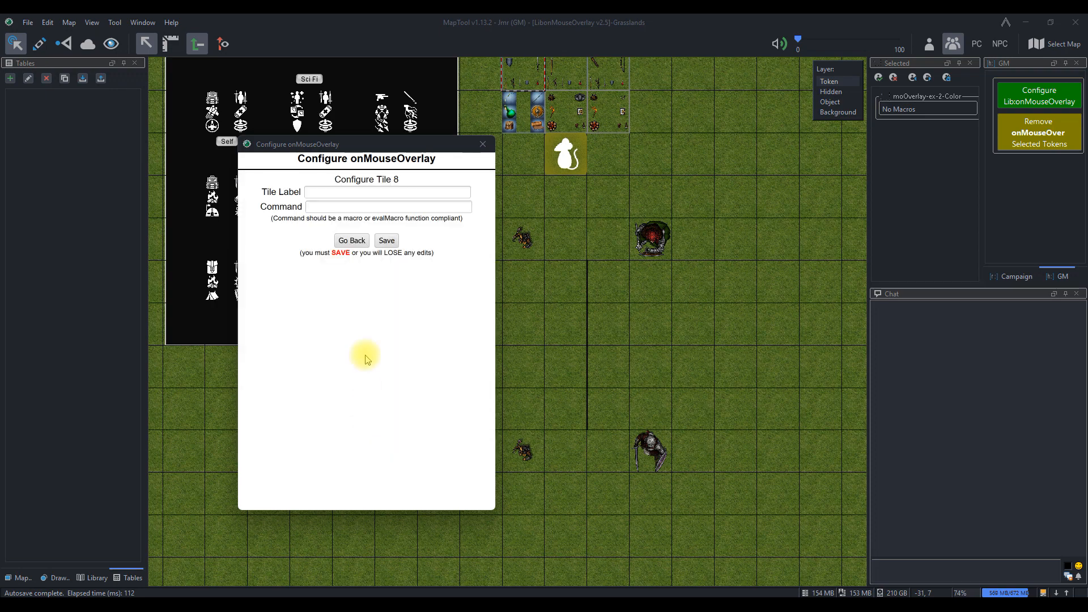
click(320, 193)
text(Weapon Build 2)
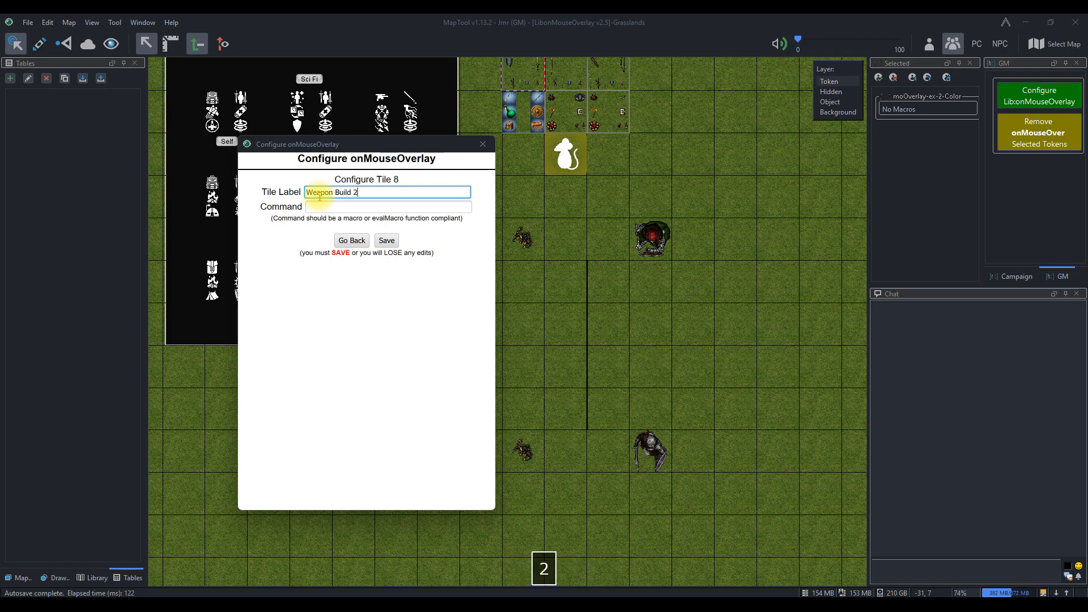
click(387, 241)
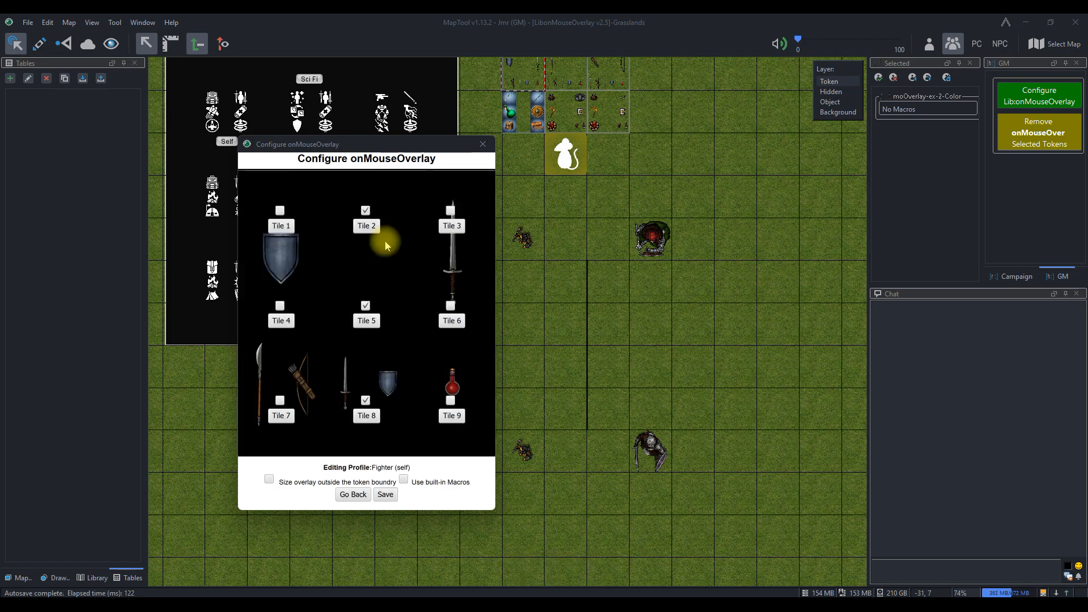
Label Tile 9 of the Fighter (self) overlay "Potion" and save the tile.
click(452, 415)
click(338, 193)
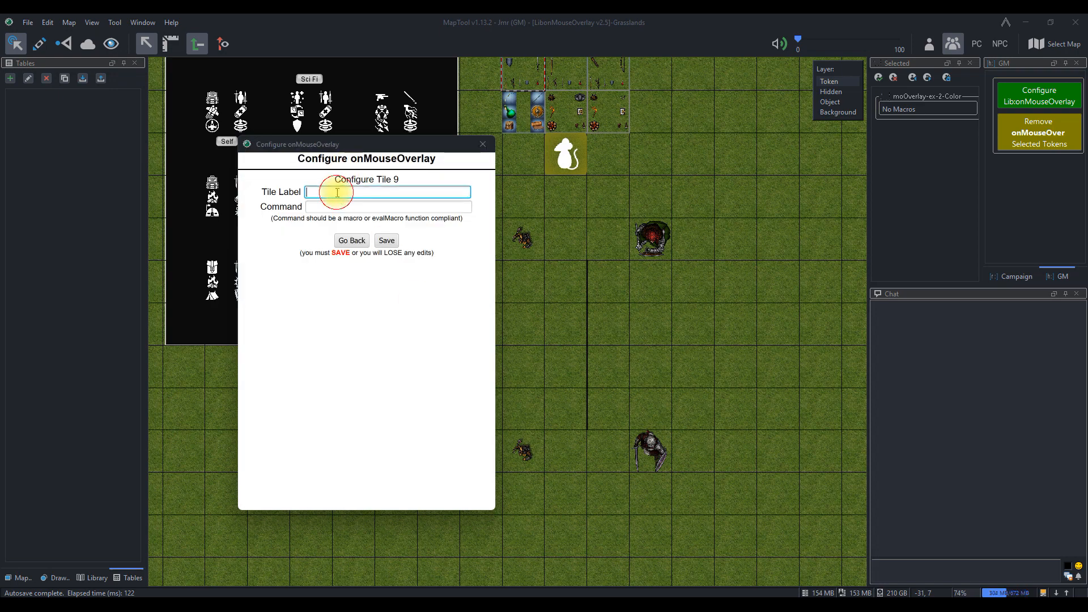
text(Potion)
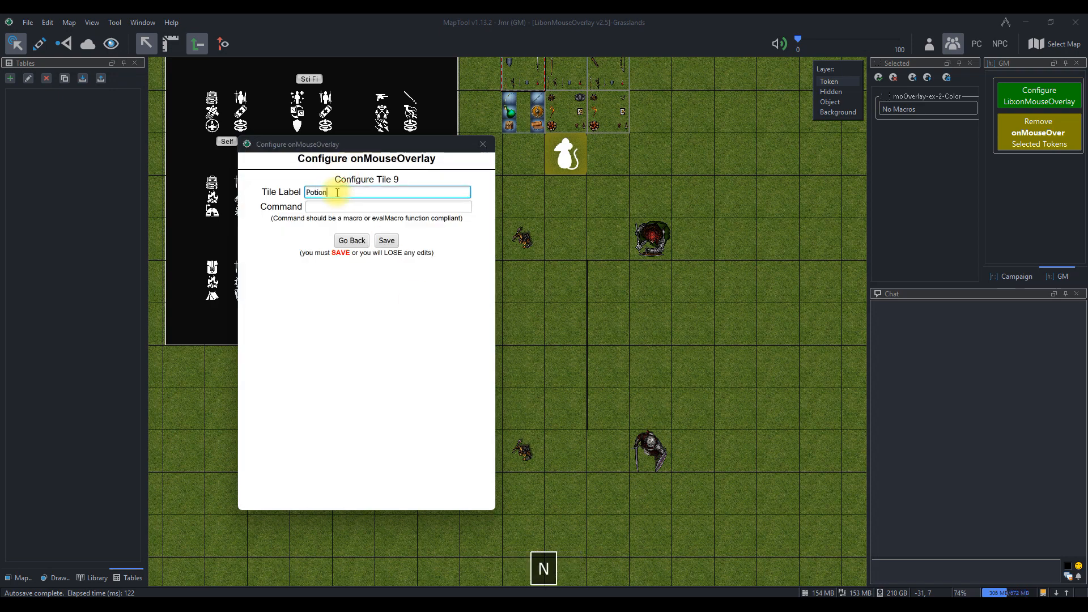
click(387, 240)
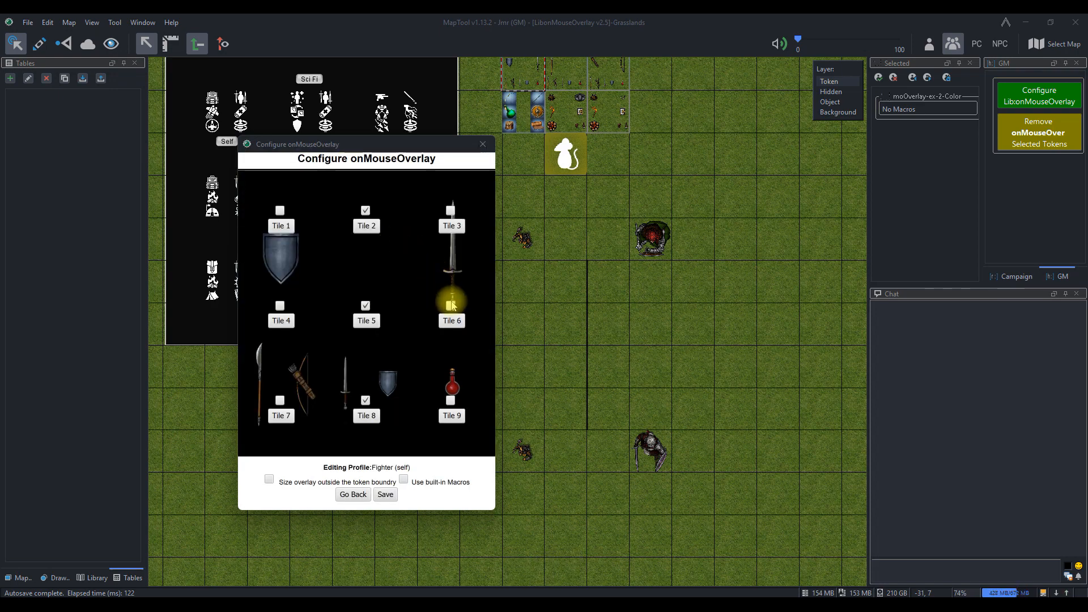
Label Tile 6 of the Fighter (self) overlay "1 HS" and save the tile.
click(453, 319)
click(334, 196)
text(1 HS)
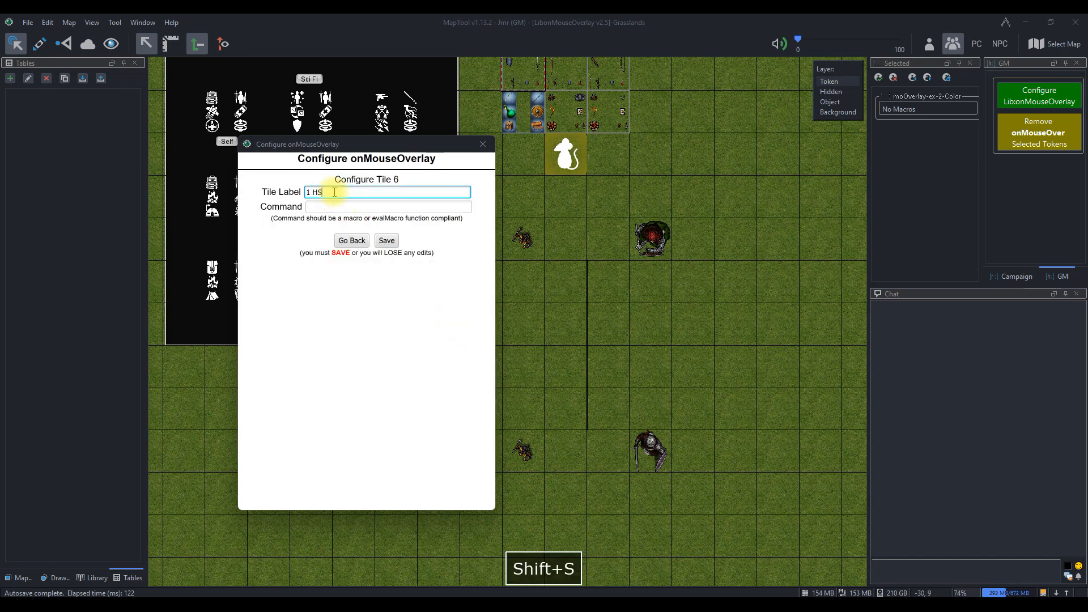
click(387, 240)
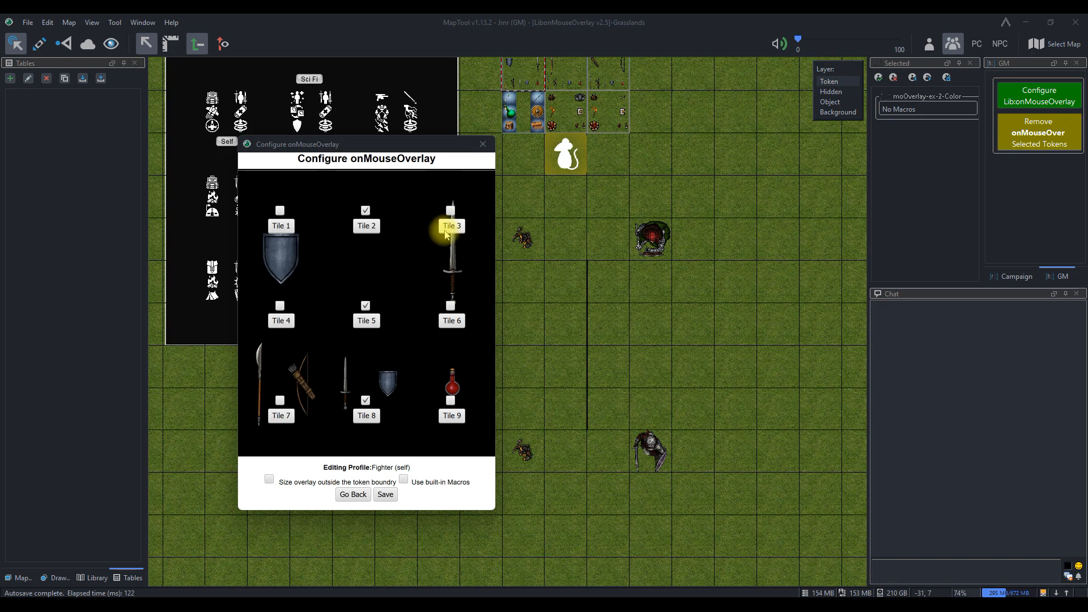
Label Tile 3 of the Fighter (self) overlay "1 HS", save it, and return to the main configuration page.
click(446, 227)
click(311, 191)
text(1 HS)
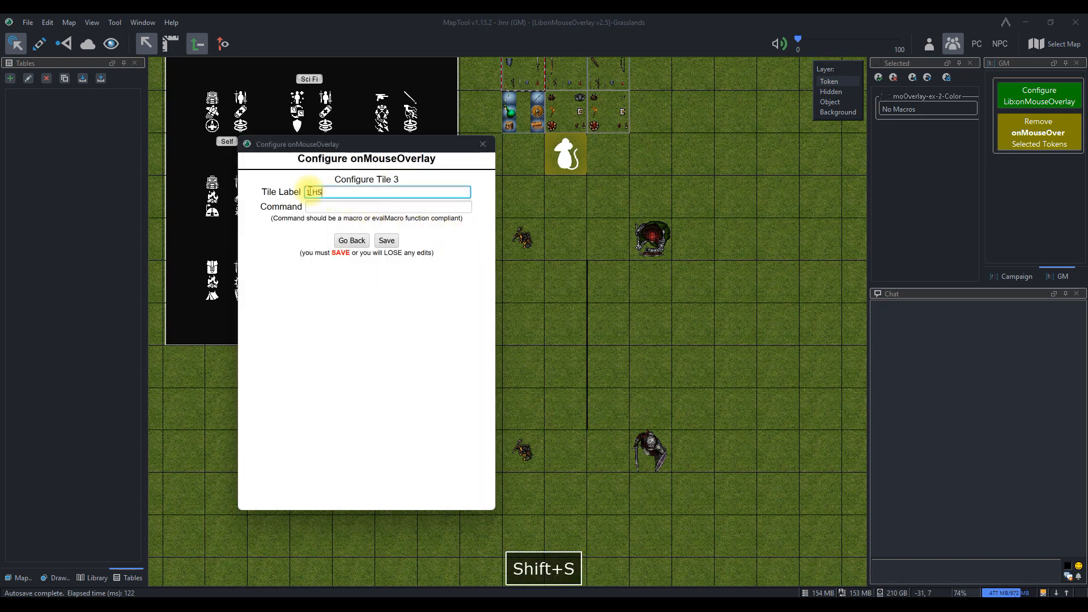
click(387, 242)
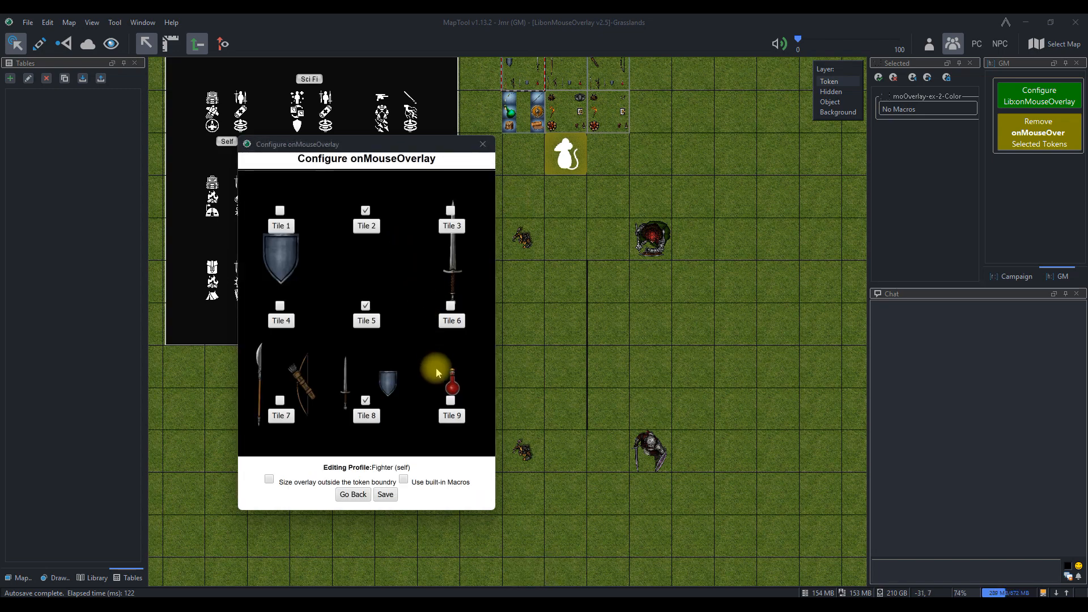
click(353, 495)
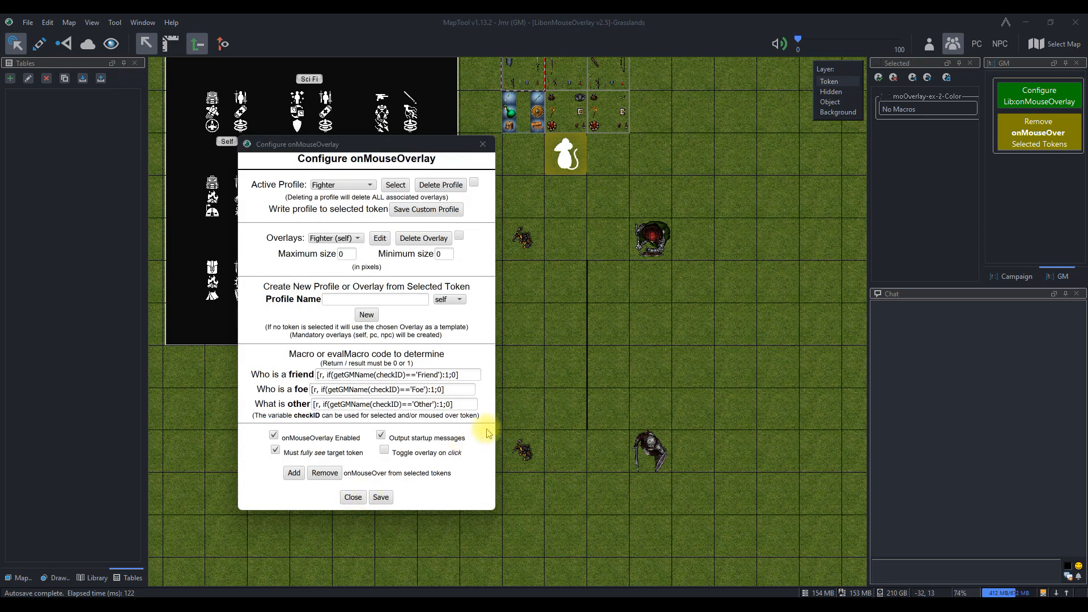
Size the Fighter (self) overlay outside the token boundary and check its tiles on the selected Half-Orc Fighter token.
click(651, 449)
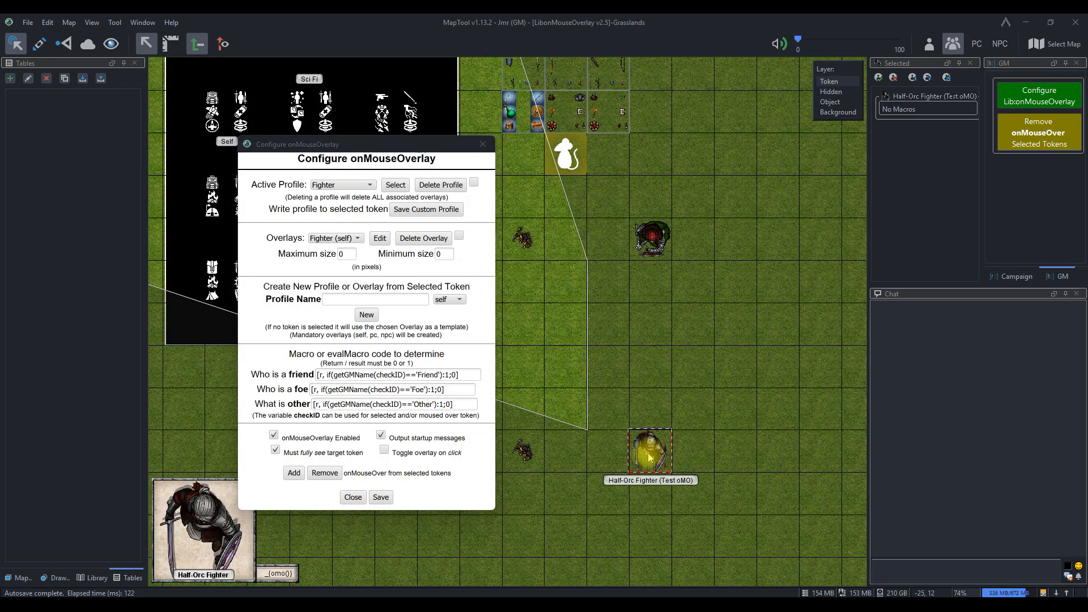
scroll(652, 451, up, 7)
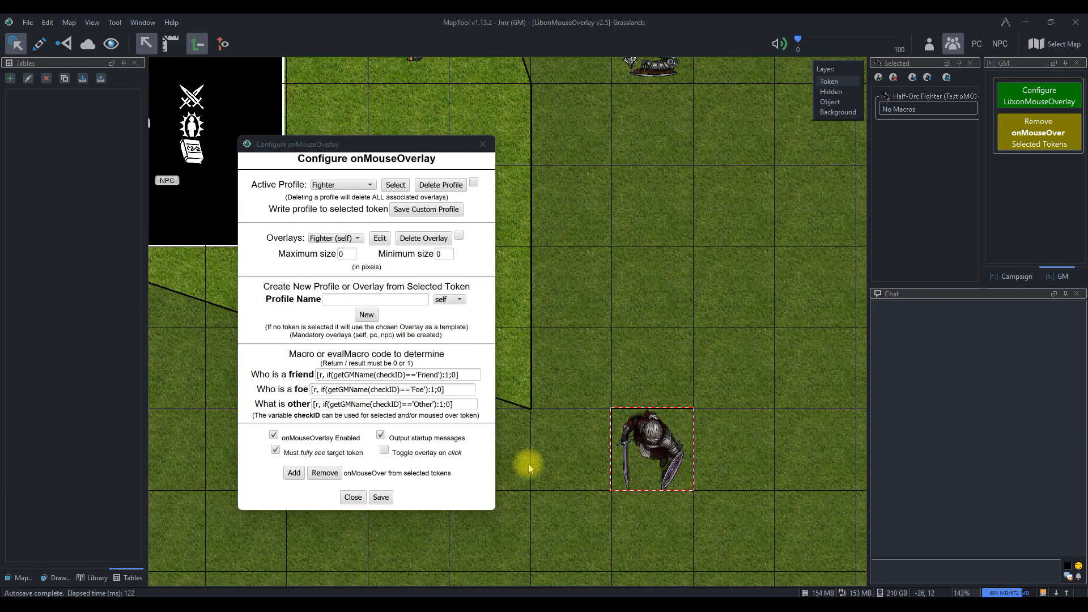
click(380, 239)
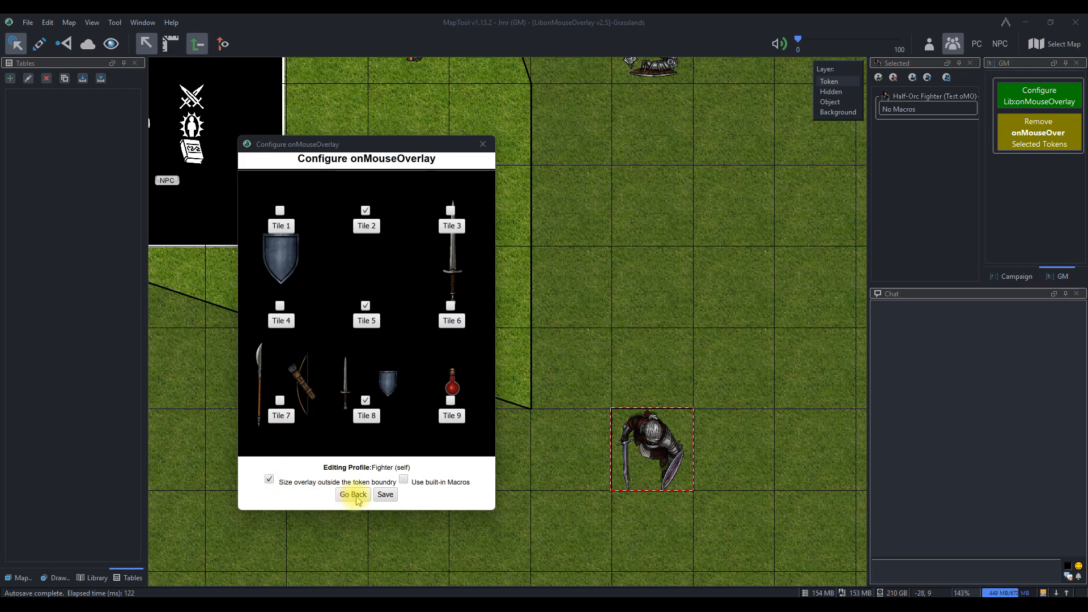
click(355, 496)
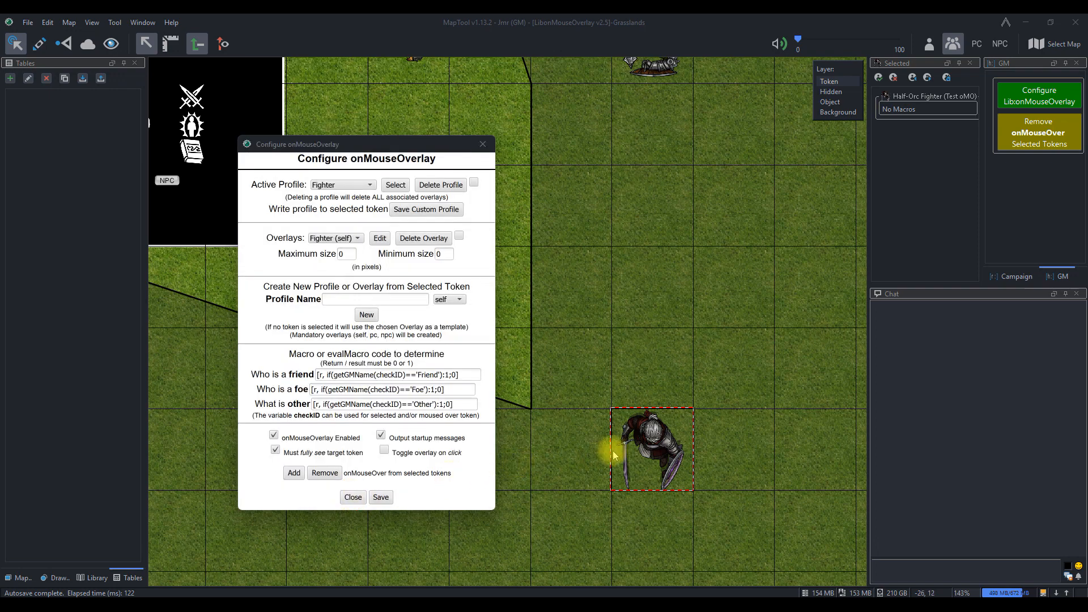
mouse_move(653, 445)
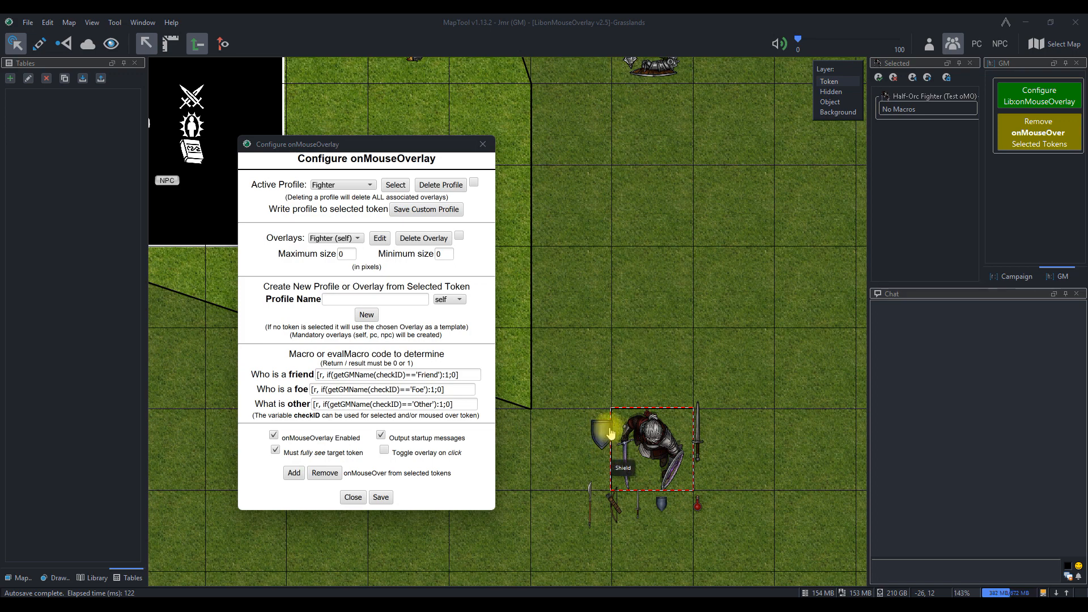
scroll(651, 389, down, 4)
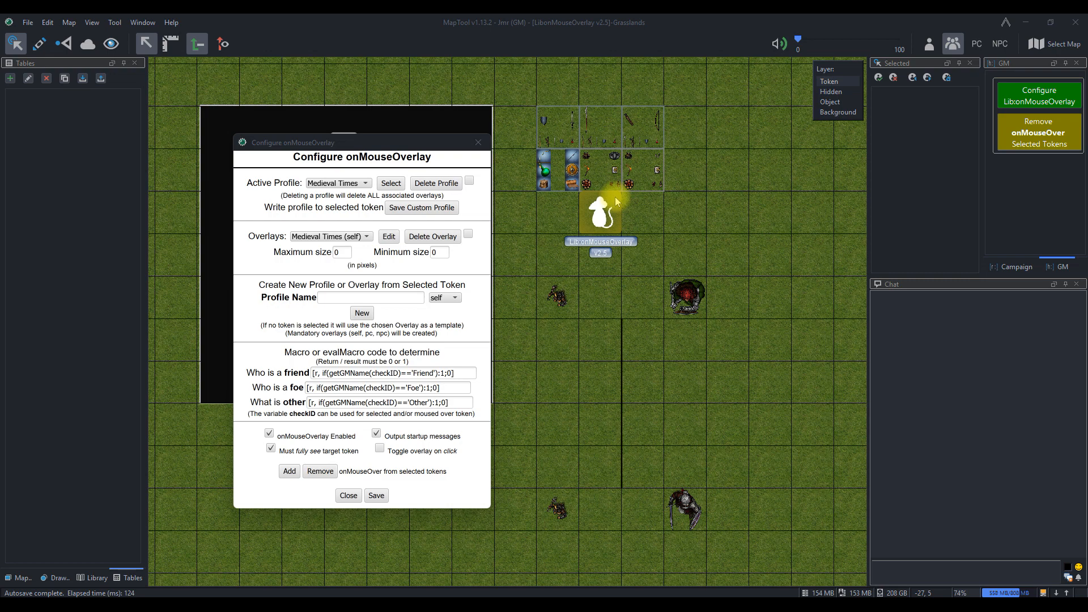
Set the Tile 1 (Backpack) command of the Medieval Times (self) overlay to DemoTest@Lib:onMouseOverlay and save the tile.
click(390, 237)
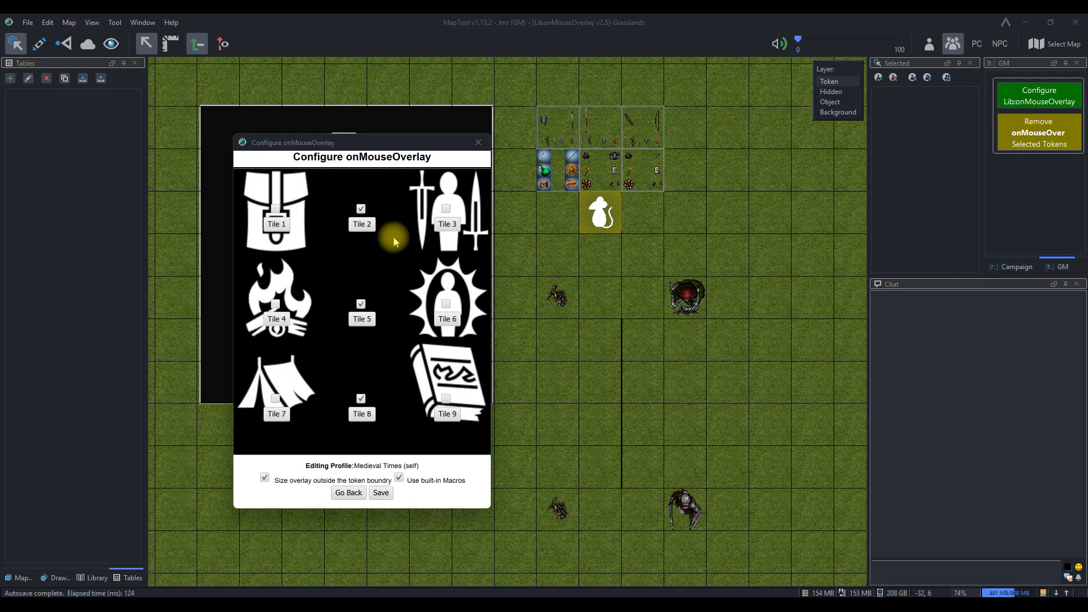
click(277, 226)
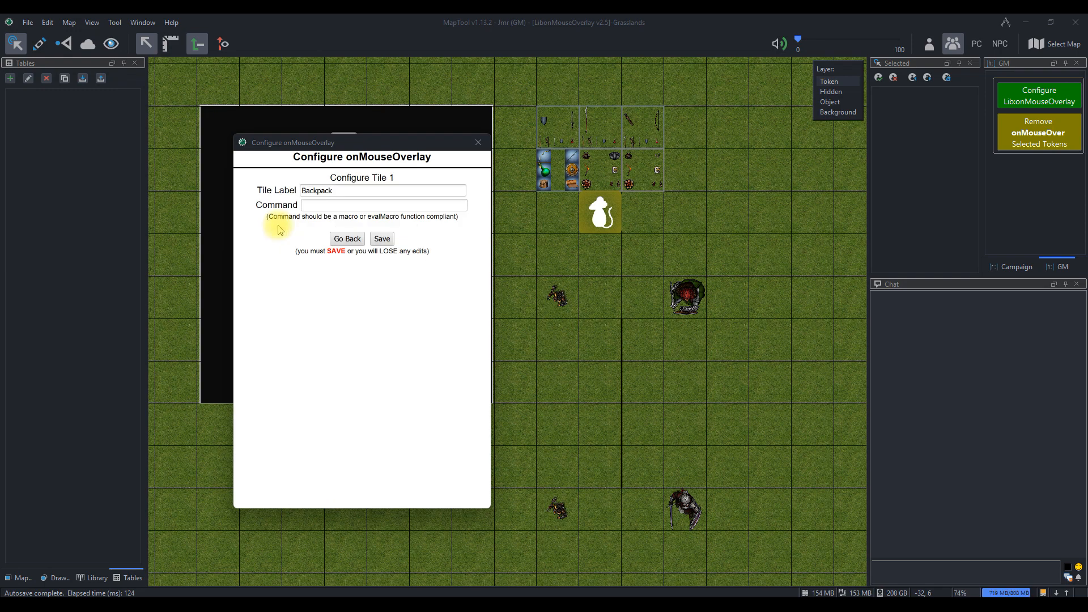
click(307, 206)
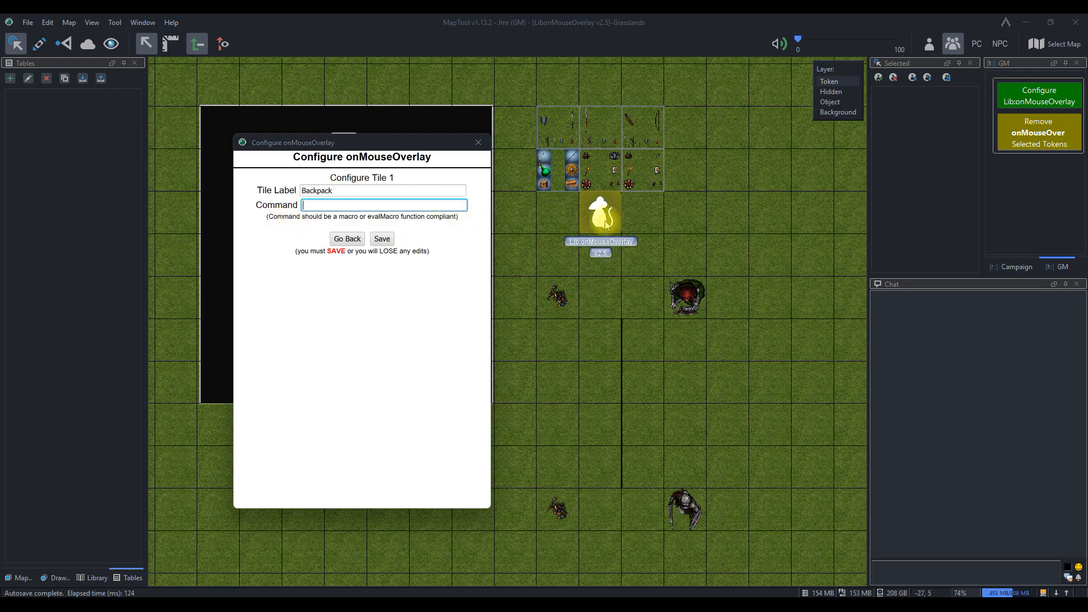
click(595, 219)
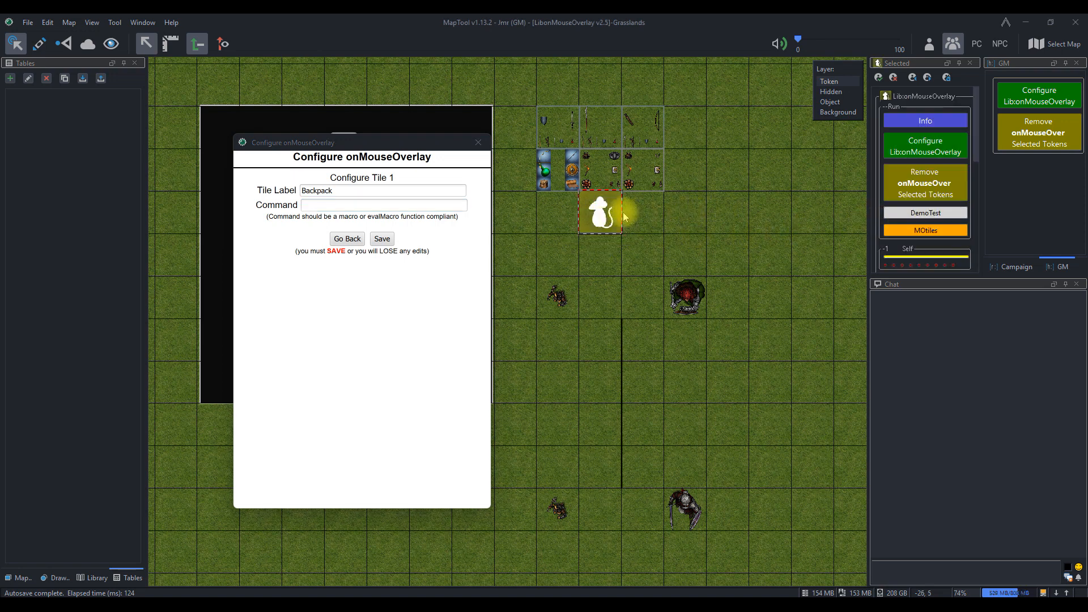
click(315, 206)
text(DemoTest@)
key(BackSpace)
text(Lib:)
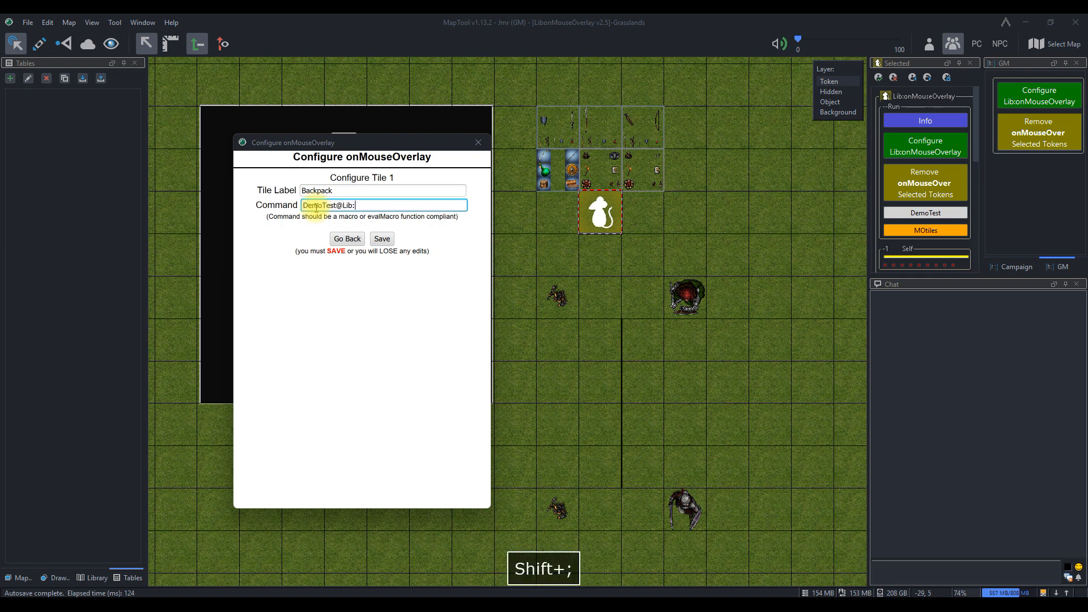
text(onMouseOverlay)
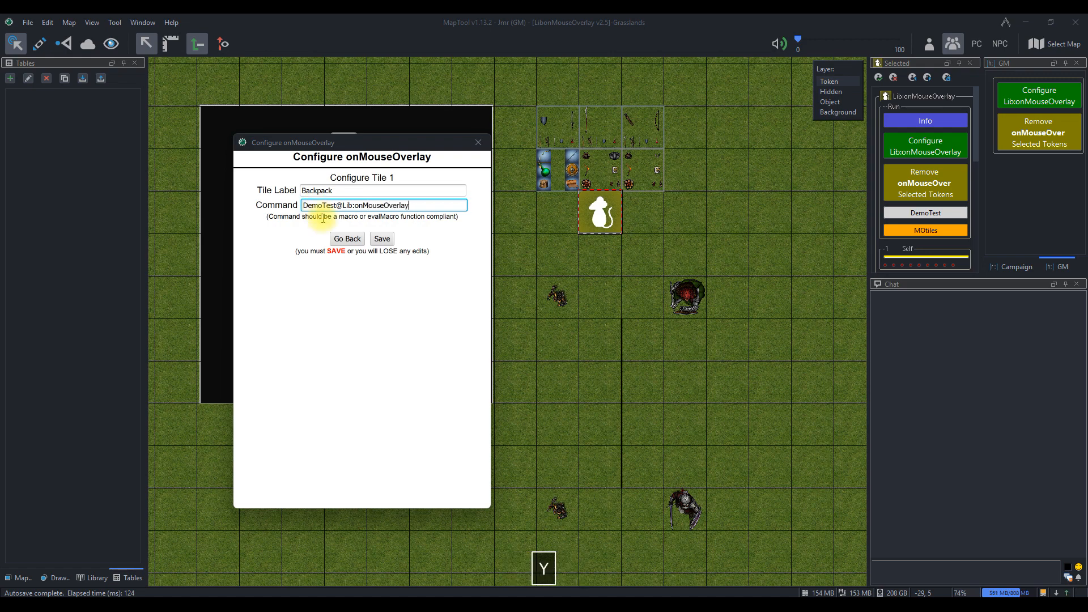
click(383, 239)
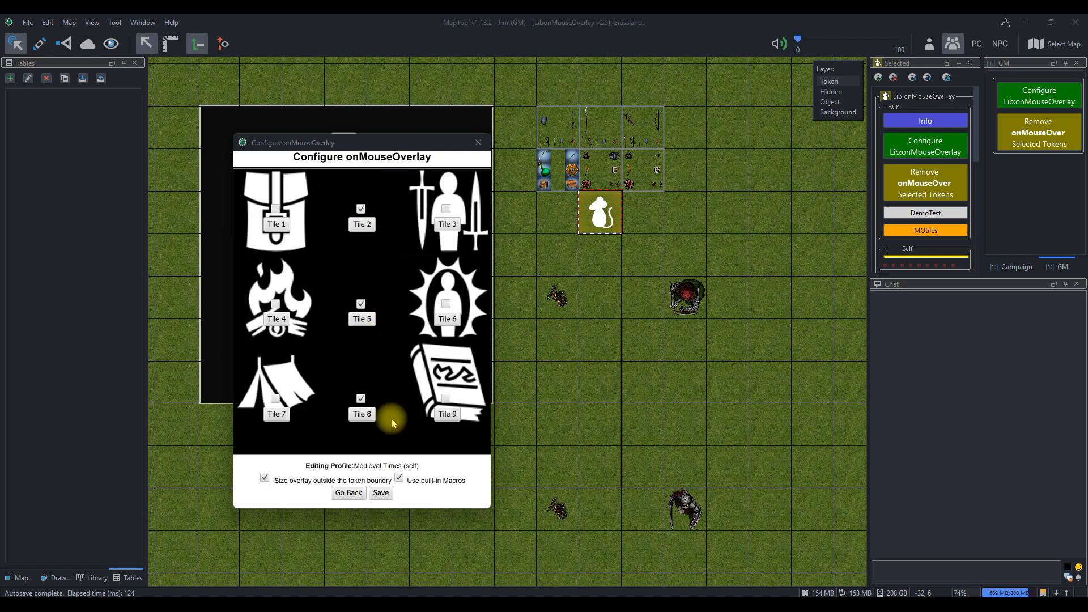
Test the Backpack tile's DemoTest macro on the Human Cleric token, then locate that macro on the Lib:onMouseOverlay token.
click(691, 300)
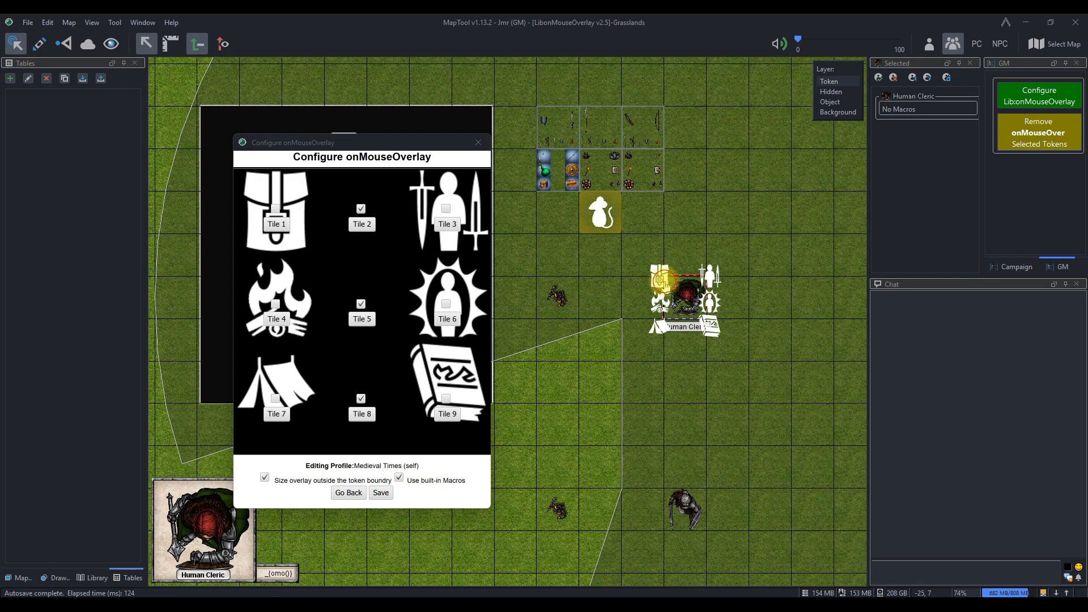
click(662, 281)
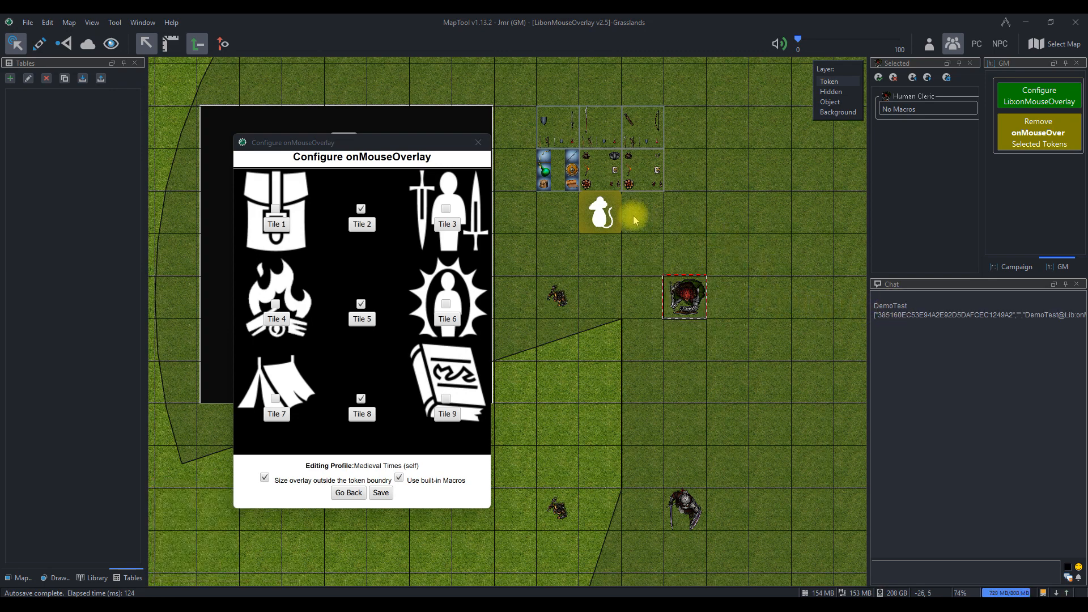
click(602, 213)
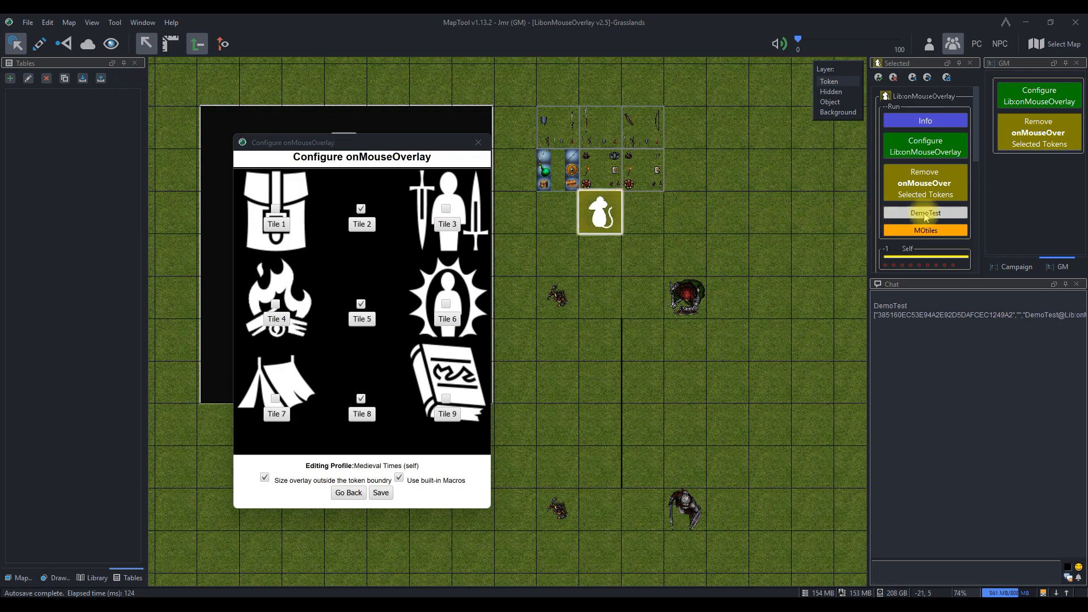
Clear the command from Tile 1 (Backpack) of the Medieval Times (self) overlay and save the tile.
click(276, 224)
click(417, 205)
drag(416, 205, 272, 215)
key(Delete)
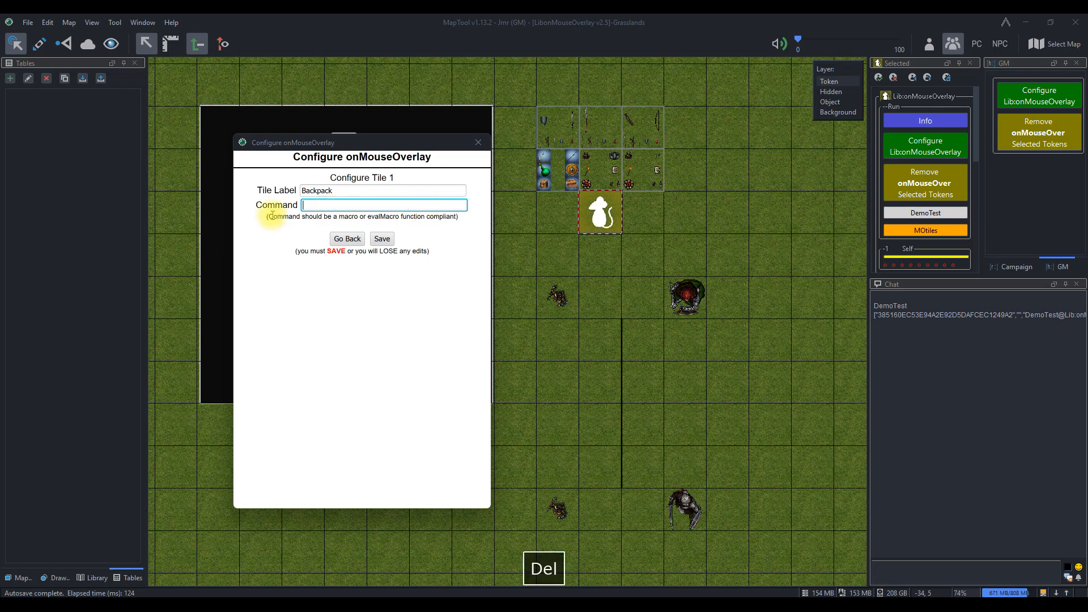
click(381, 239)
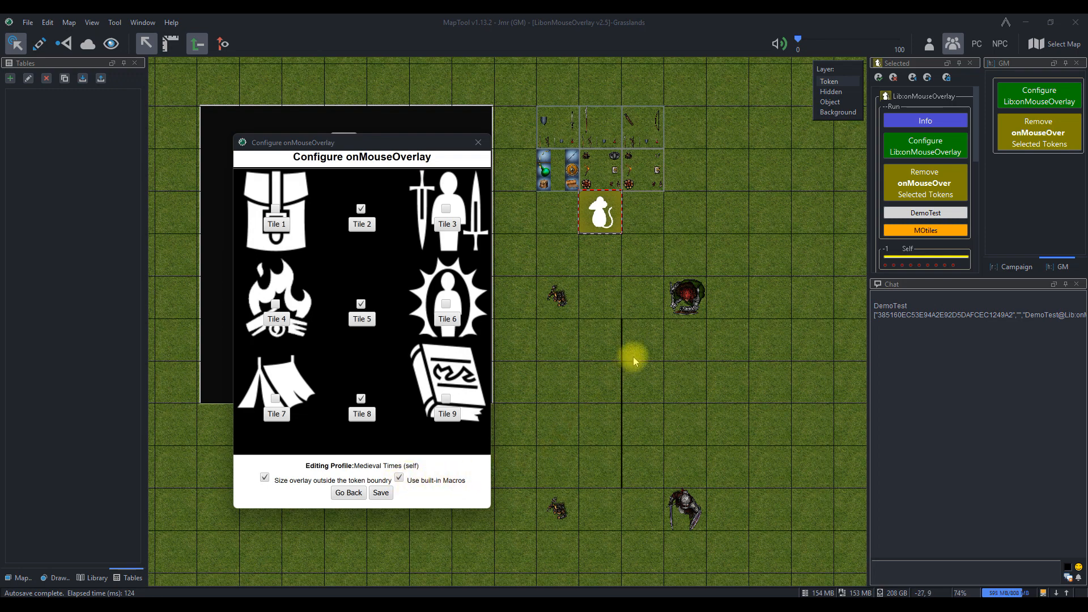
Select the Human Cleric token and test its Backpack tile with the built-in macros enabled.
mouse_move(689, 297)
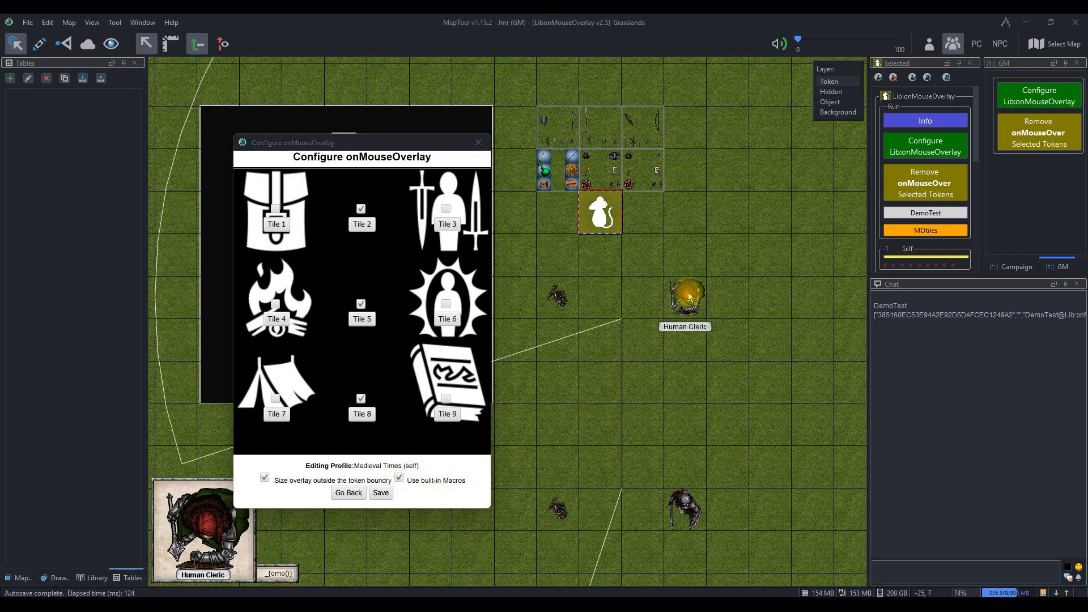
click(686, 292)
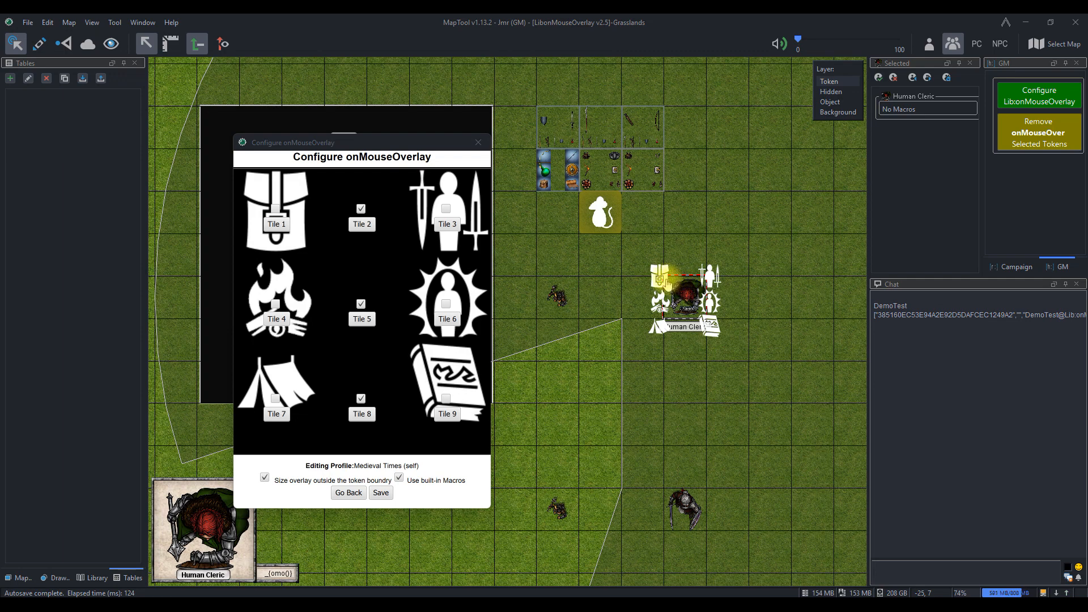
click(659, 278)
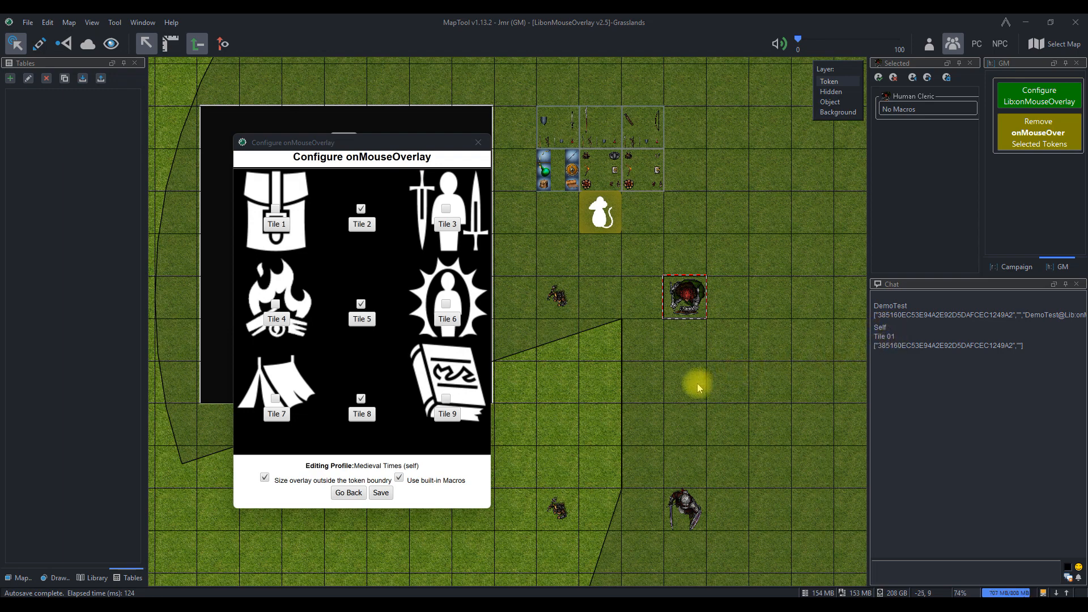
Turn off built-in macros for the Medieval Times (self) overlay, save, and test the backpack, campfire and tent tiles on the Human Cleric token.
click(400, 480)
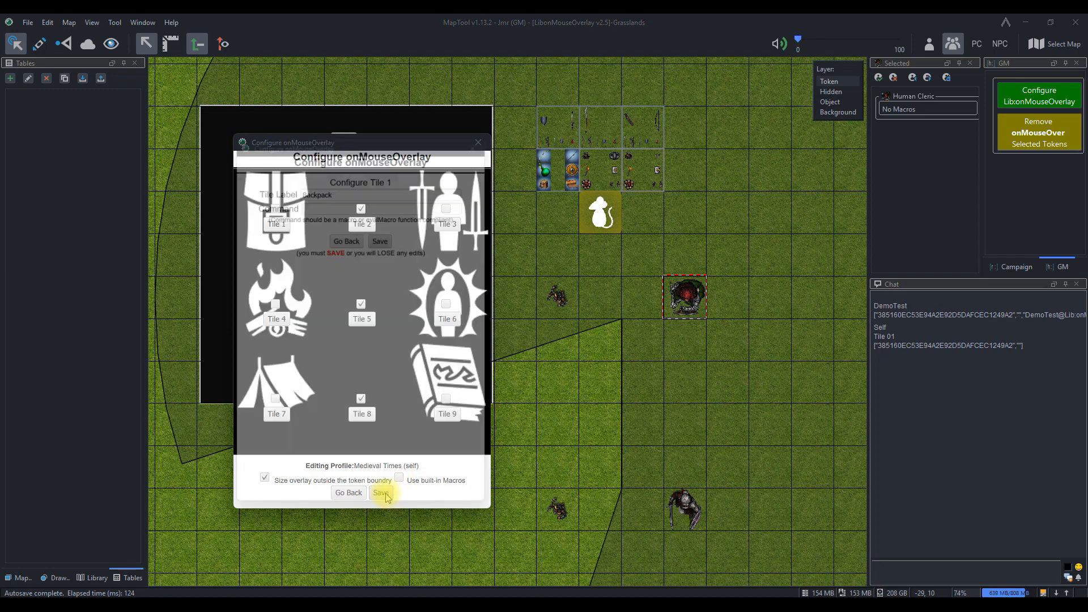
mouse_move(683, 311)
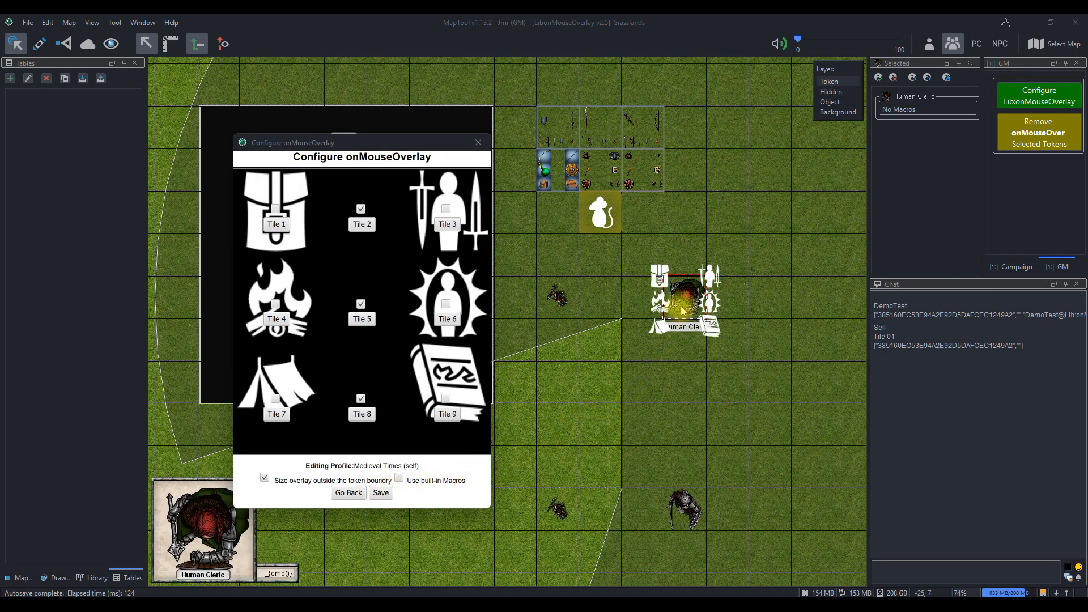
click(664, 283)
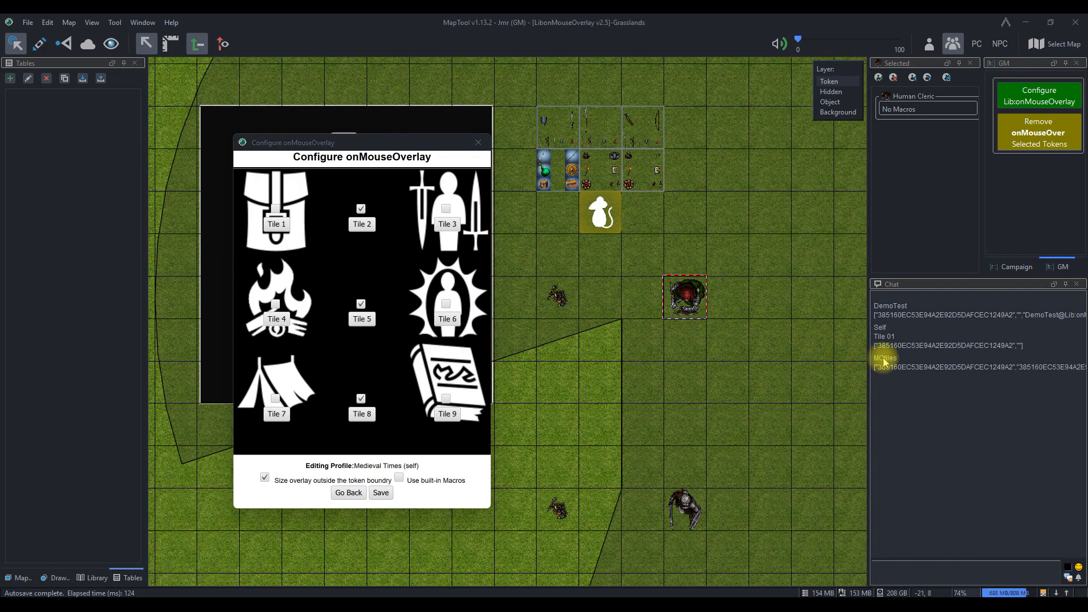
mouse_move(684, 297)
click(663, 304)
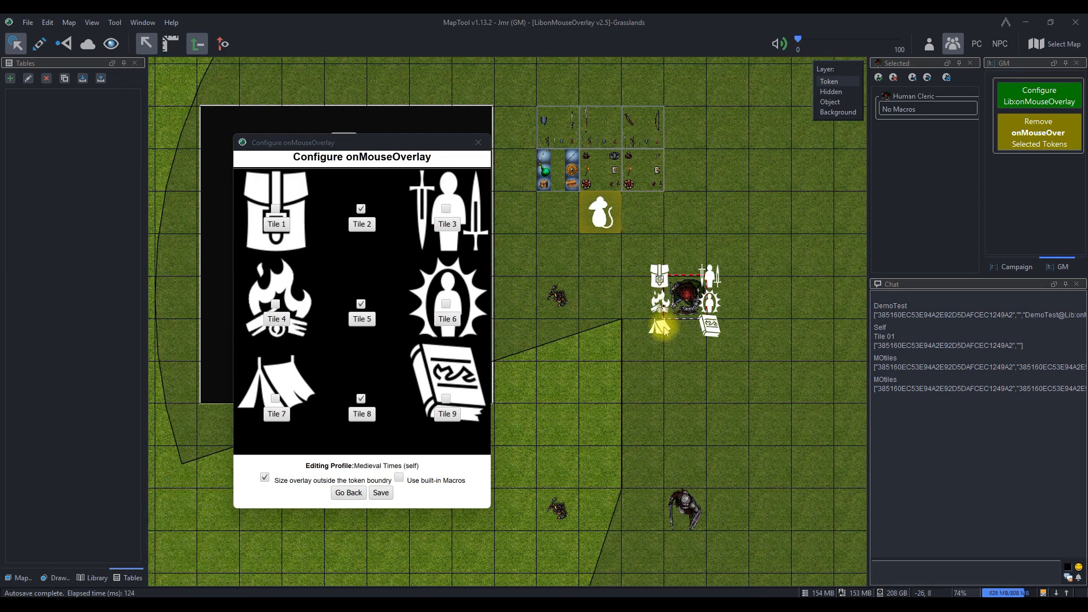
click(662, 328)
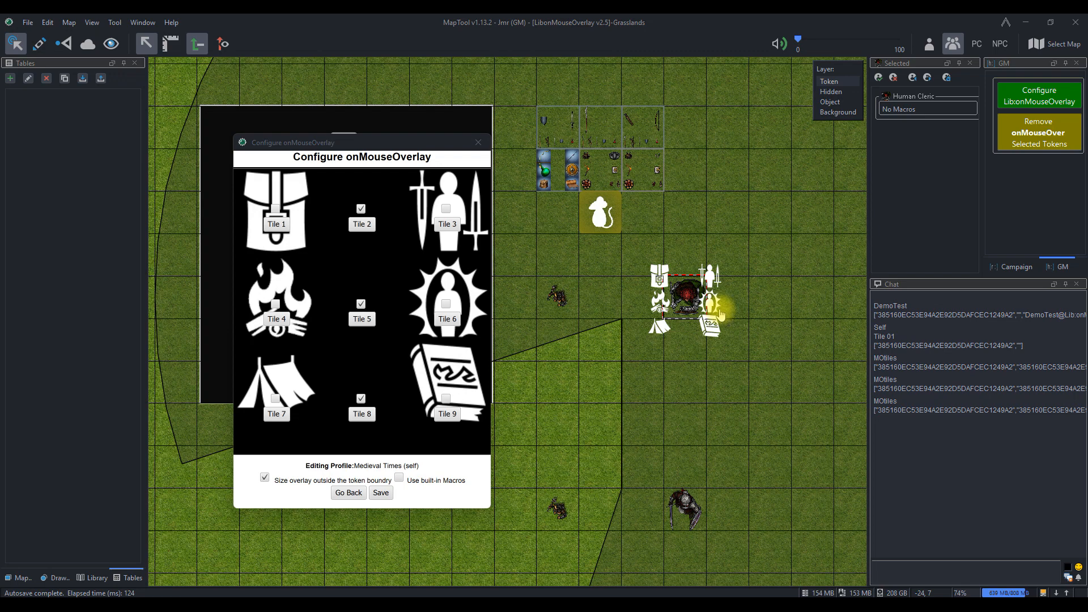
Examine the code of the MOtiles macro on the Lib:onMouseOverlay token and close its editor.
click(604, 217)
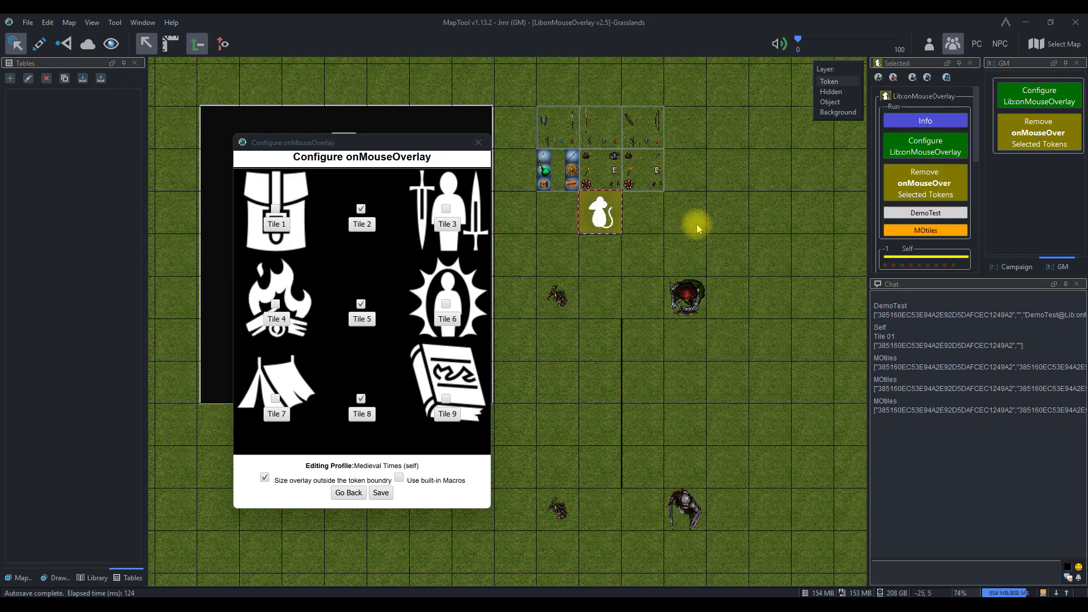
right_click(921, 235)
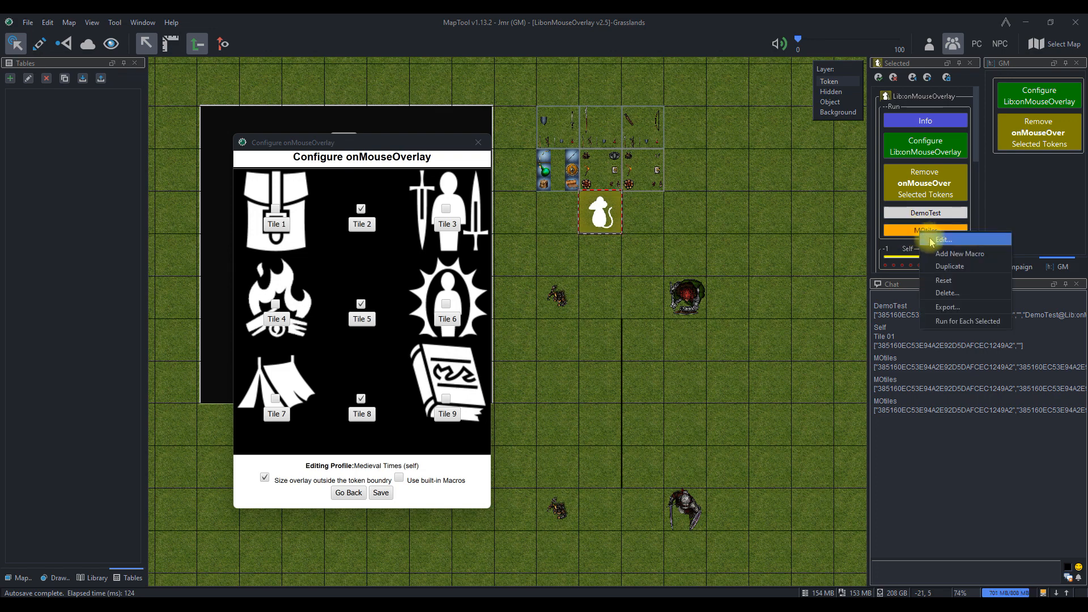
click(943, 240)
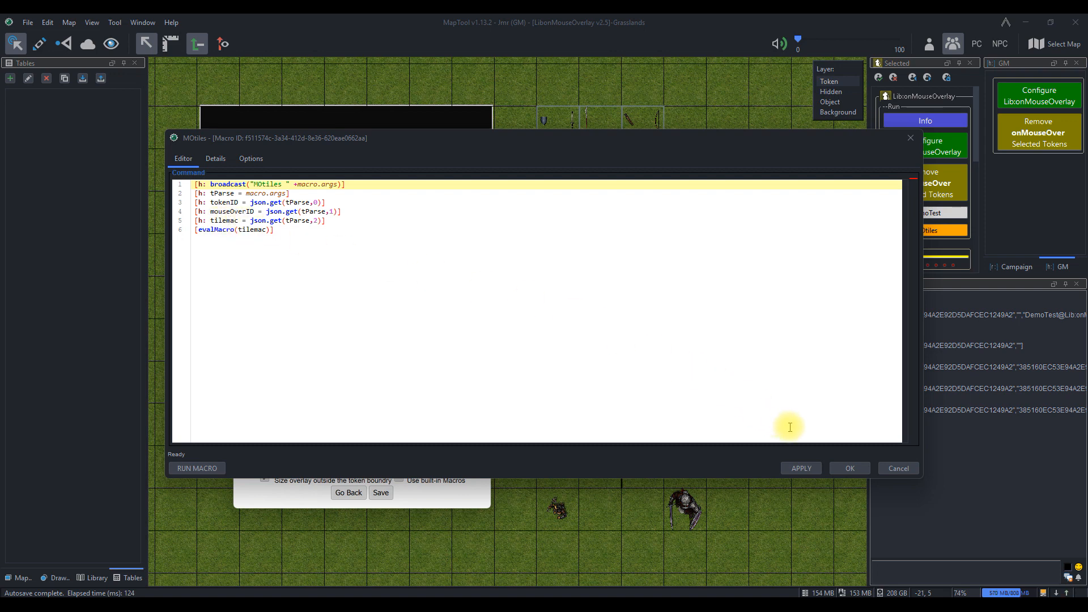
click(851, 469)
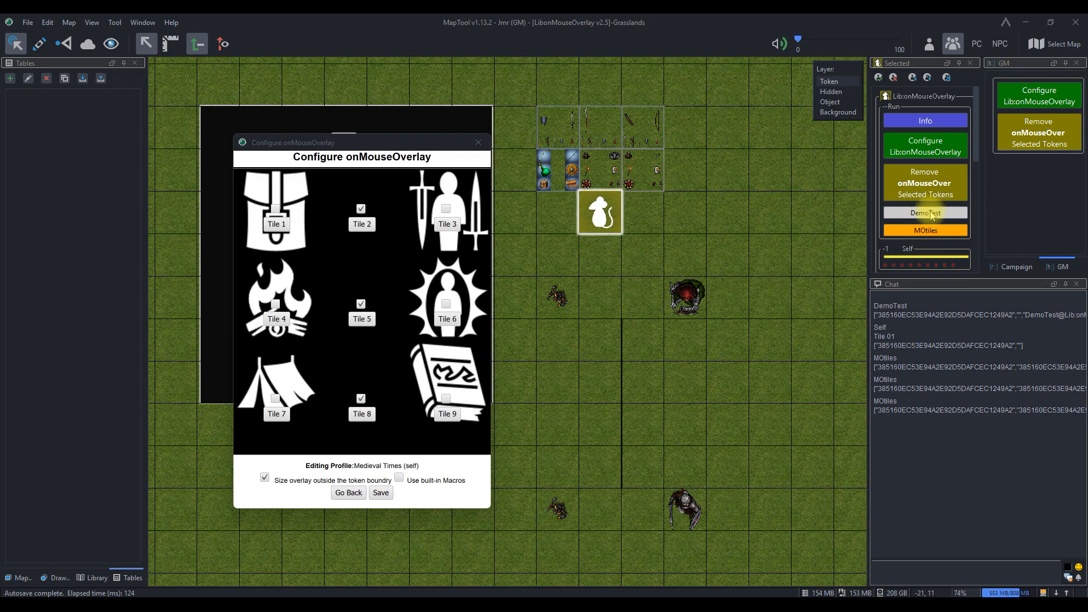
Expand the Self group of built-in tile macros on the Lib:onMouseOverlay token.
scroll(930, 214, down, 5)
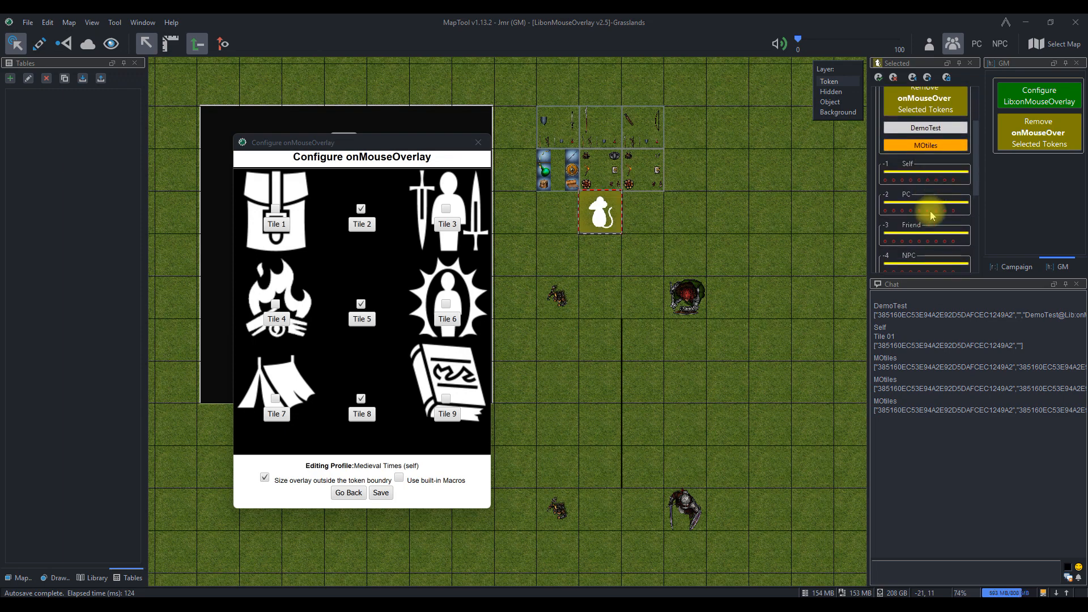
scroll(931, 211, down, 2)
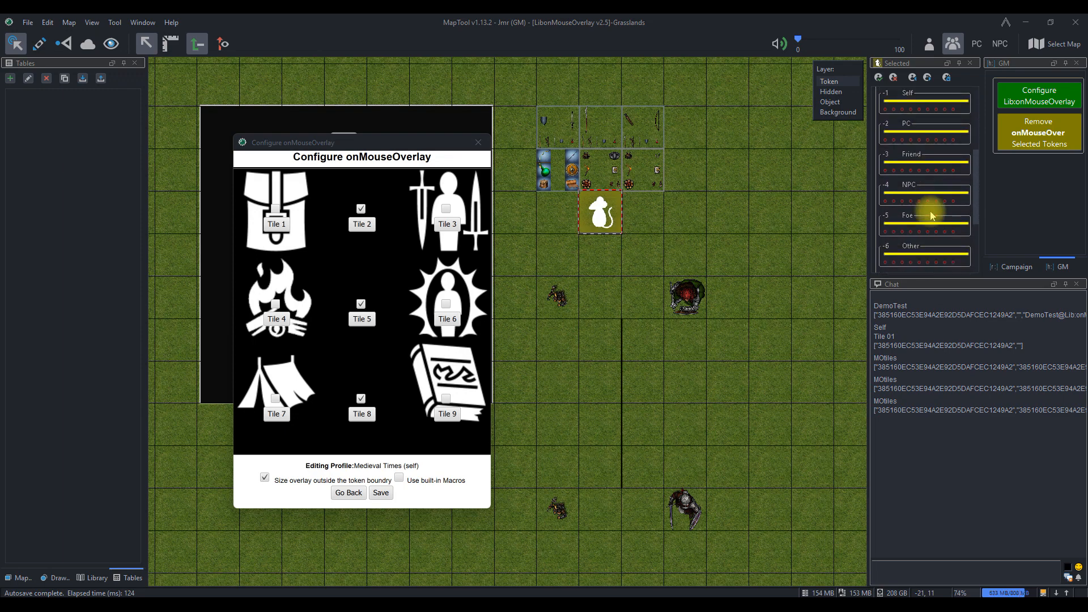
click(913, 105)
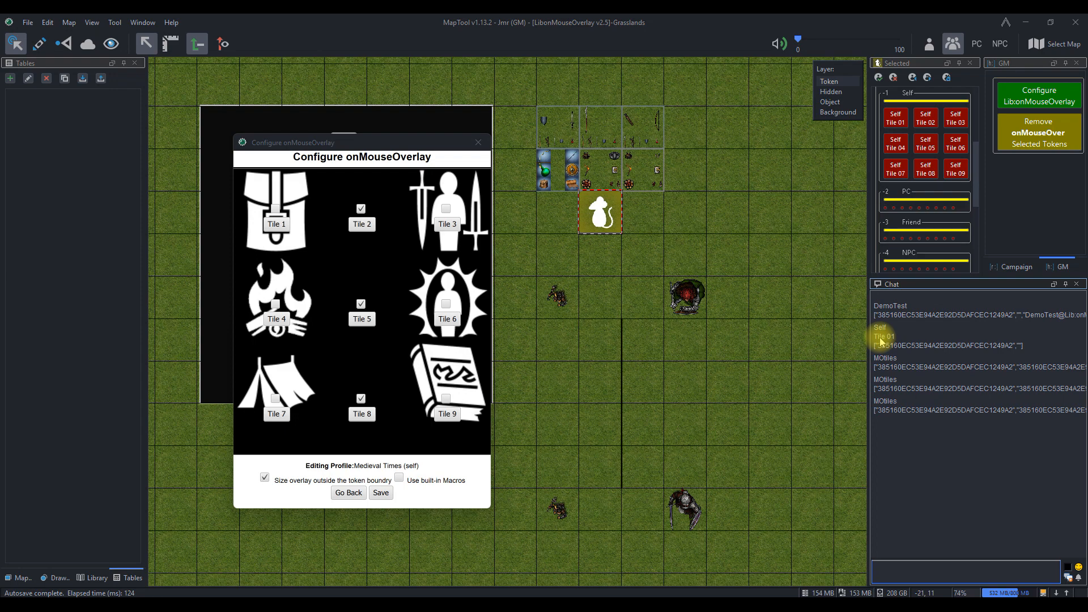
Re-enable built-in macros for the Medieval Times (self) overlay and test tiles 3, 6, 9, 7, 4 and 1 on the Human Cleric token.
click(400, 480)
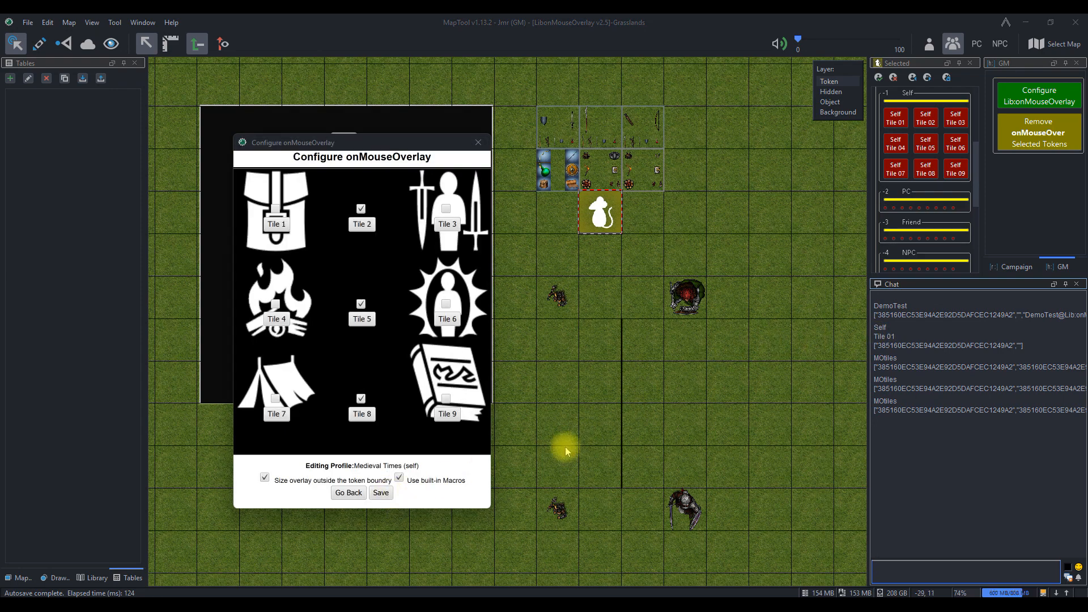
click(682, 305)
mouse_move(688, 298)
click(709, 277)
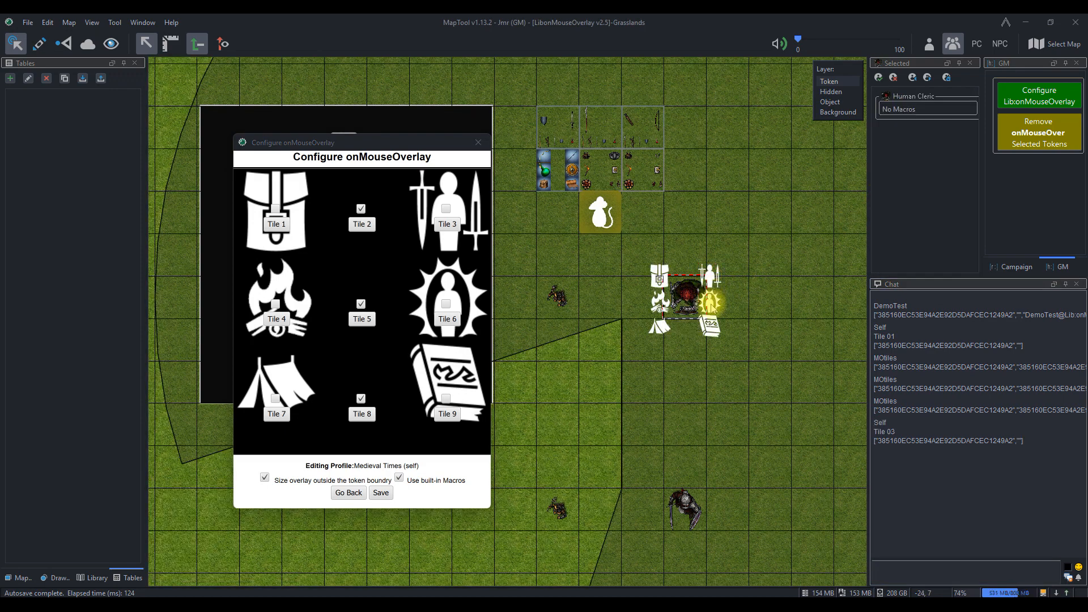
click(709, 304)
click(710, 329)
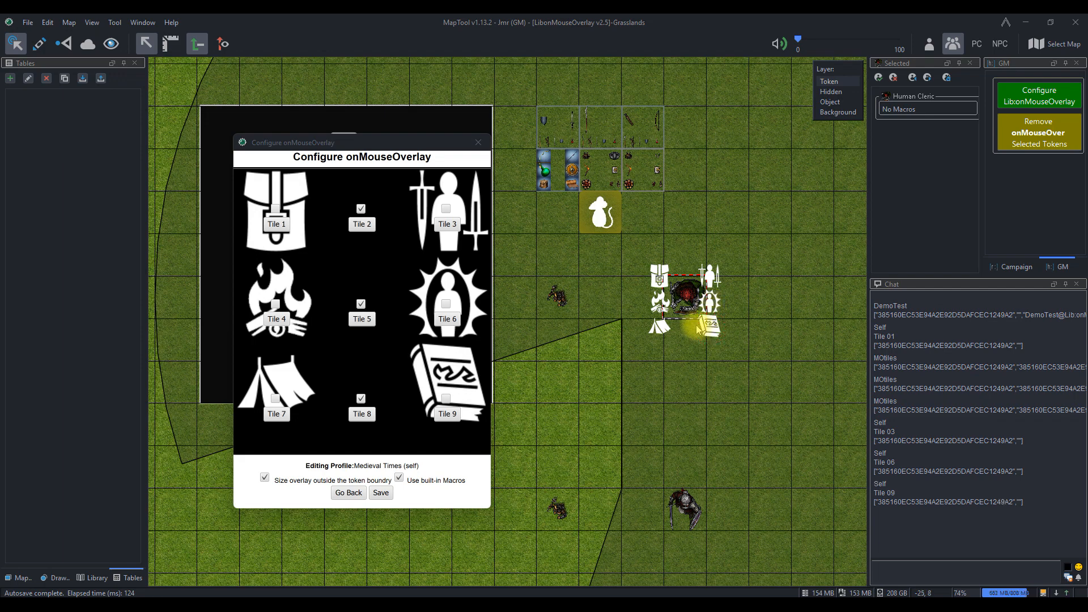
click(661, 329)
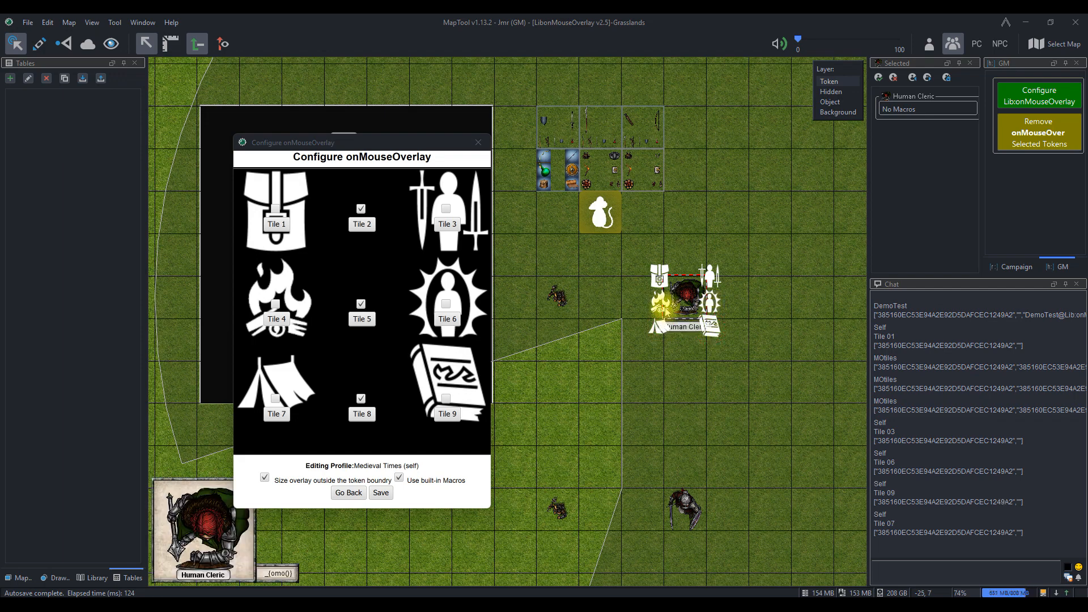
click(660, 299)
click(659, 277)
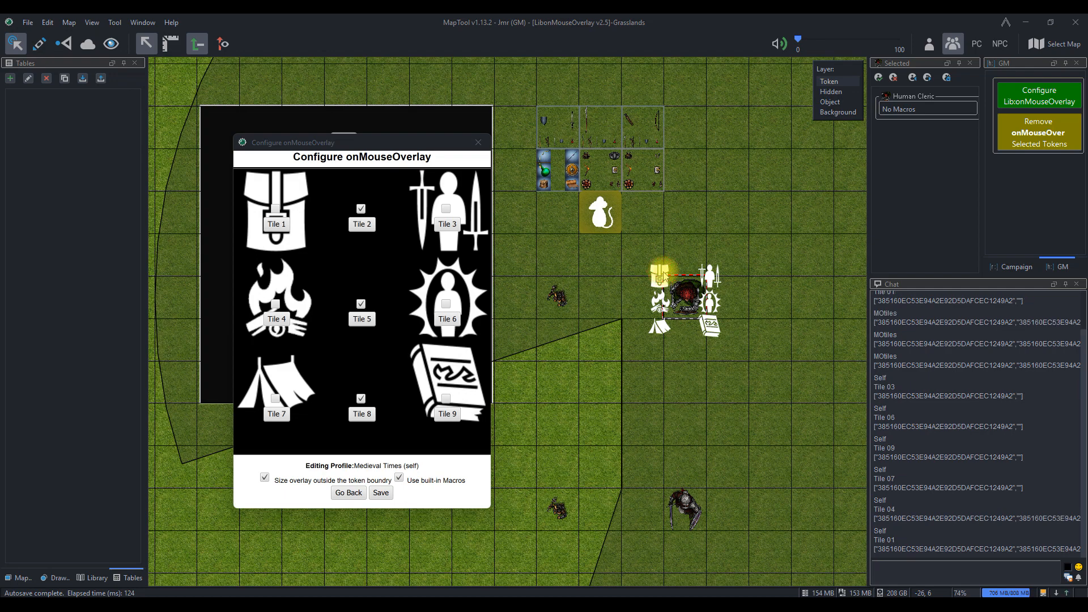
With the Human Cleric selected, test tiles 1, 4, 7 and 9 of the PC overlay on the Half-Orc Fighter token.
click(660, 493)
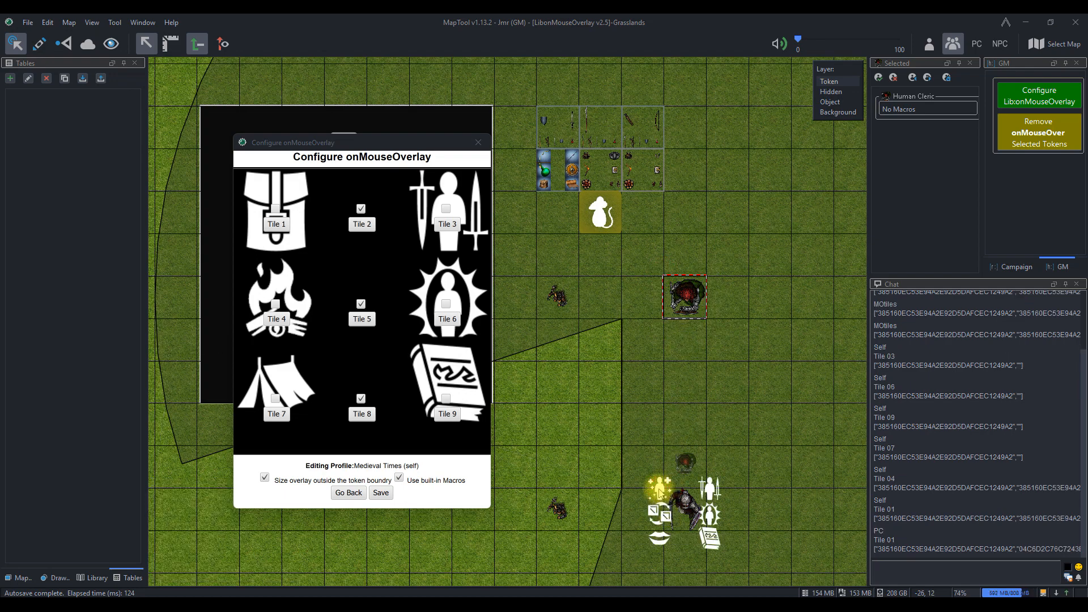
click(661, 514)
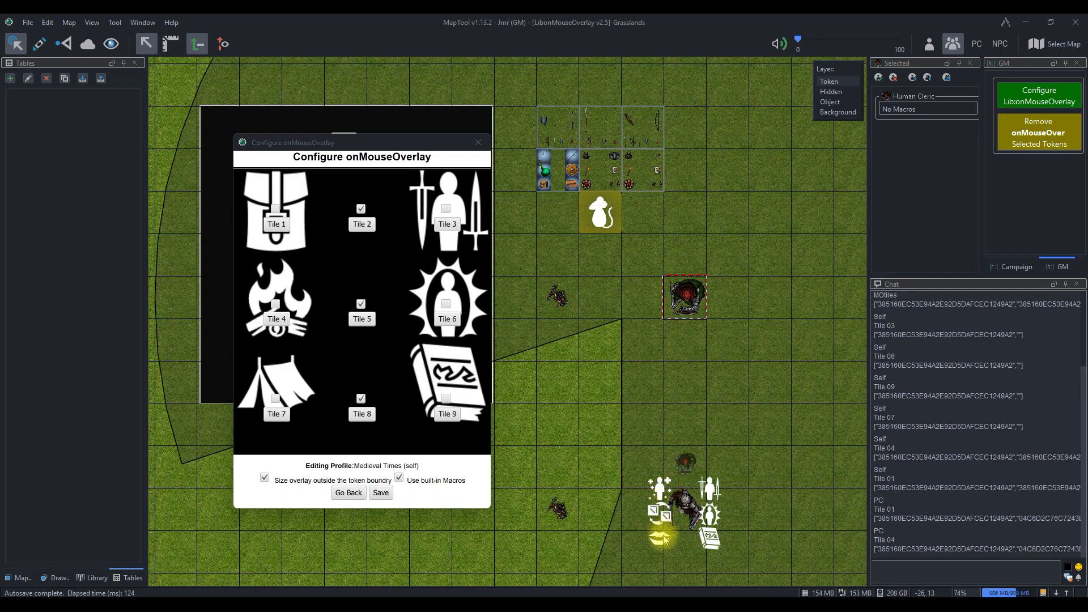
click(664, 542)
click(712, 536)
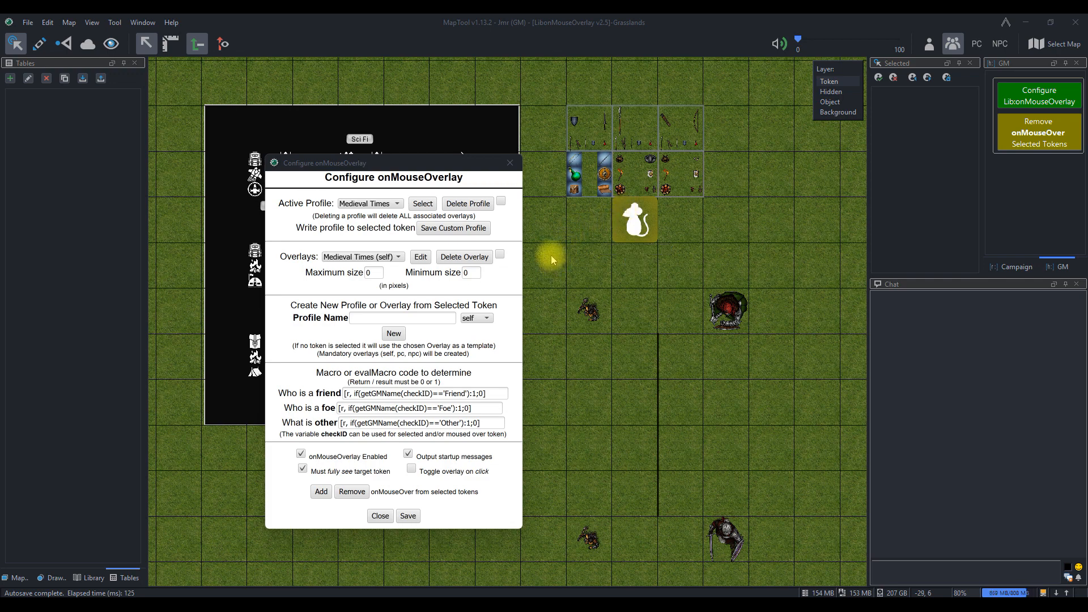
Compare the overlay size on the two Goblin tokens and the Human Cleric token.
mouse_move(589, 313)
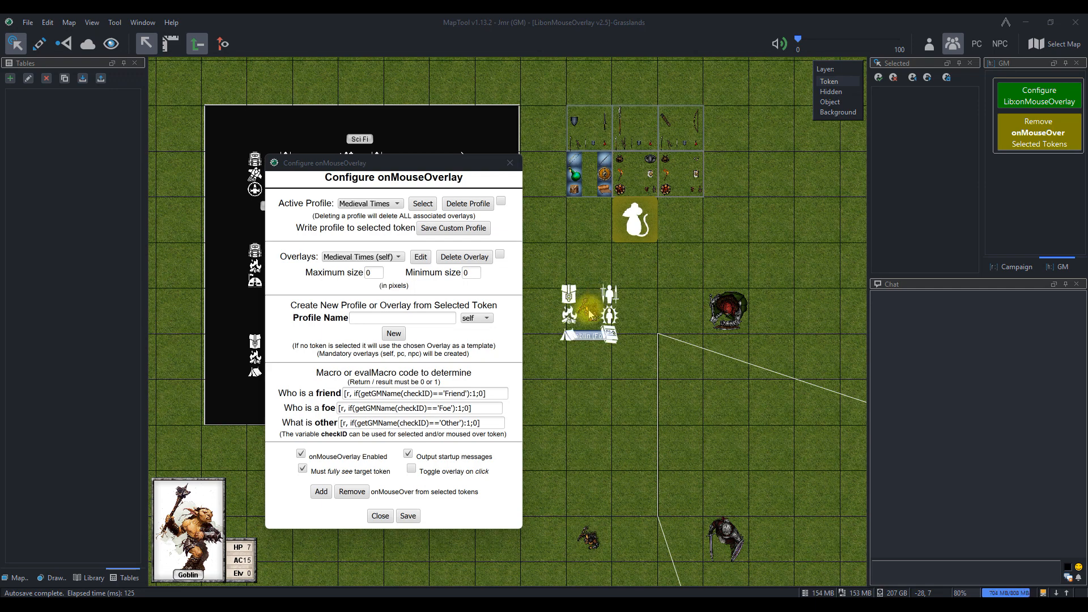
mouse_move(590, 541)
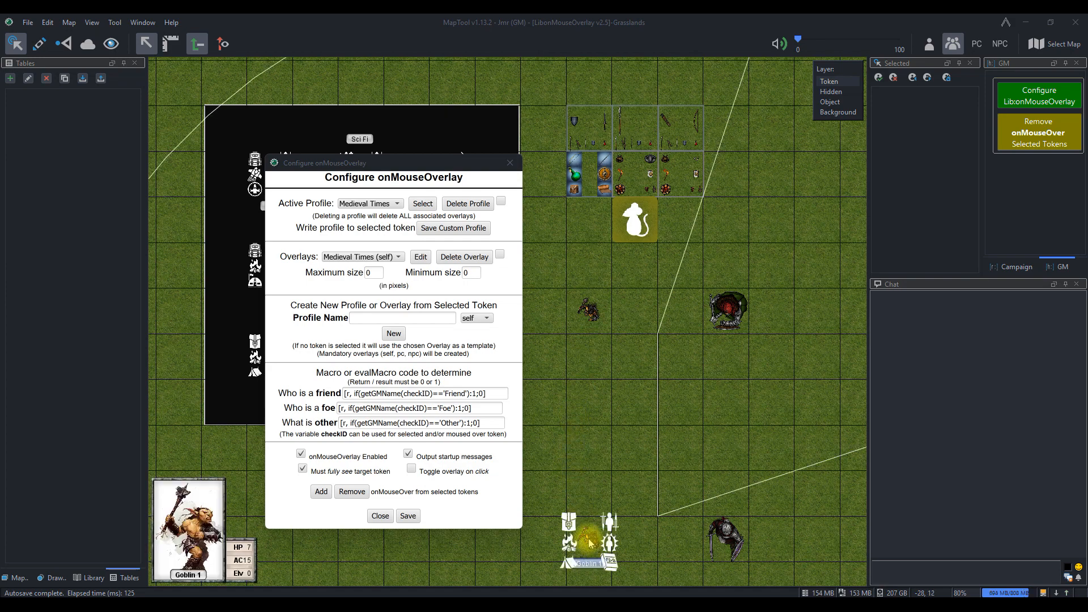
mouse_move(729, 311)
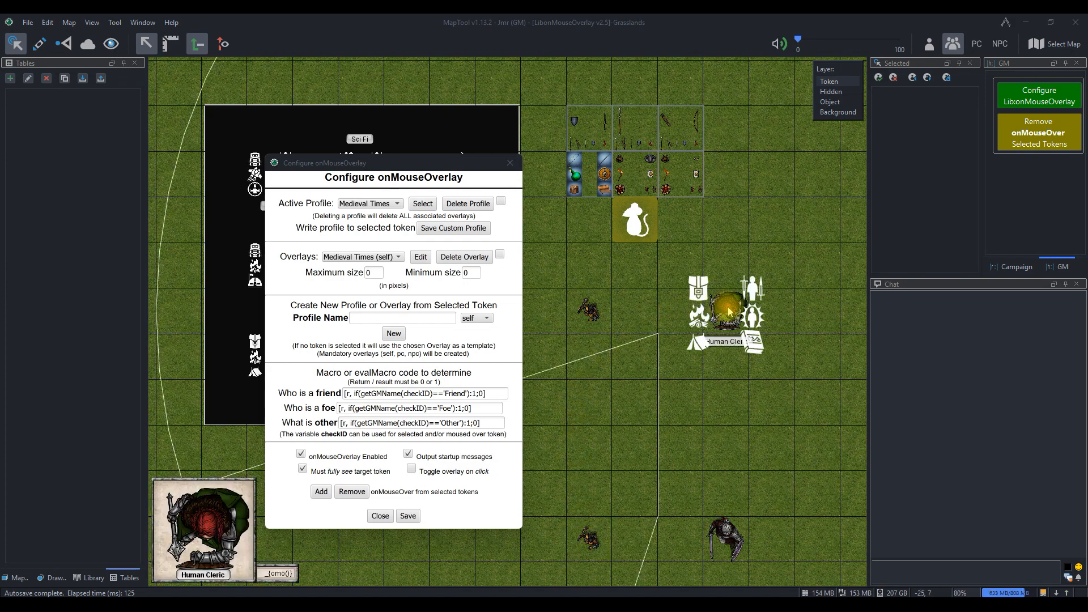
Change the Human Cleric token's size to Gargantuan.
double_click(731, 310)
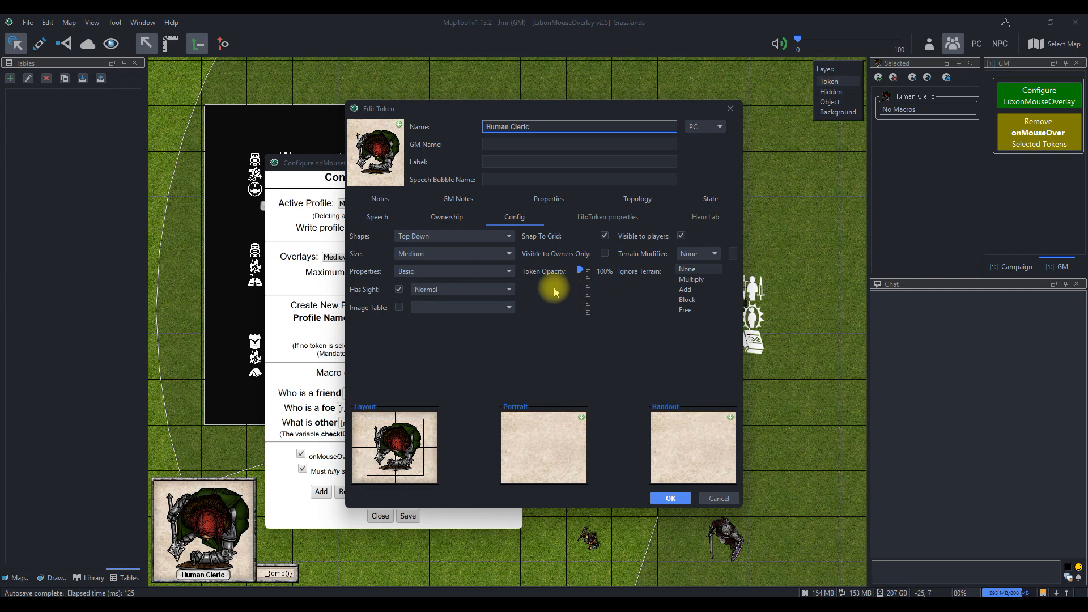
click(447, 254)
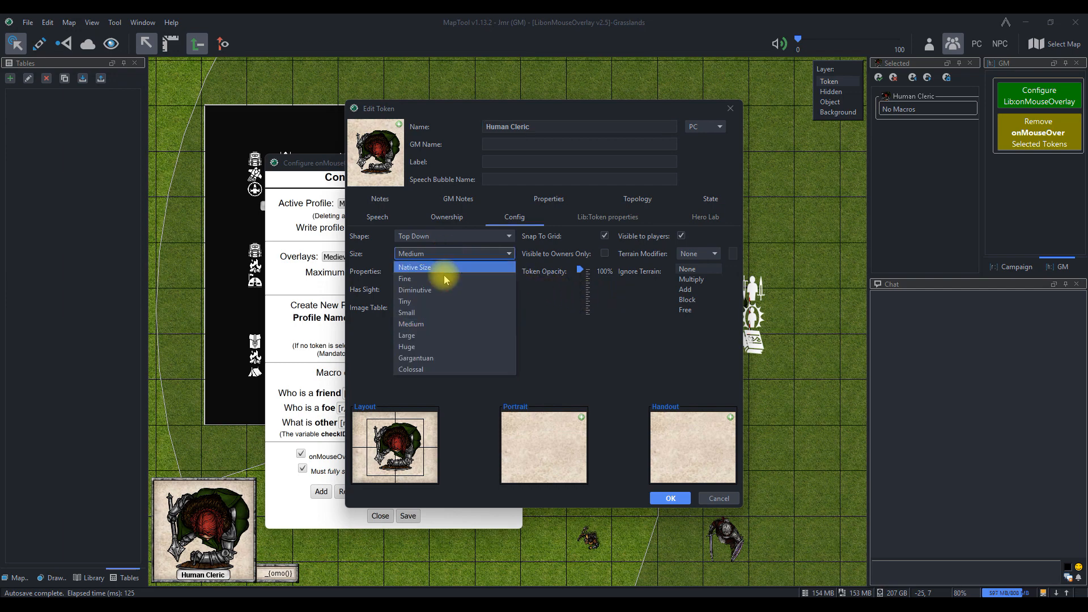
click(419, 359)
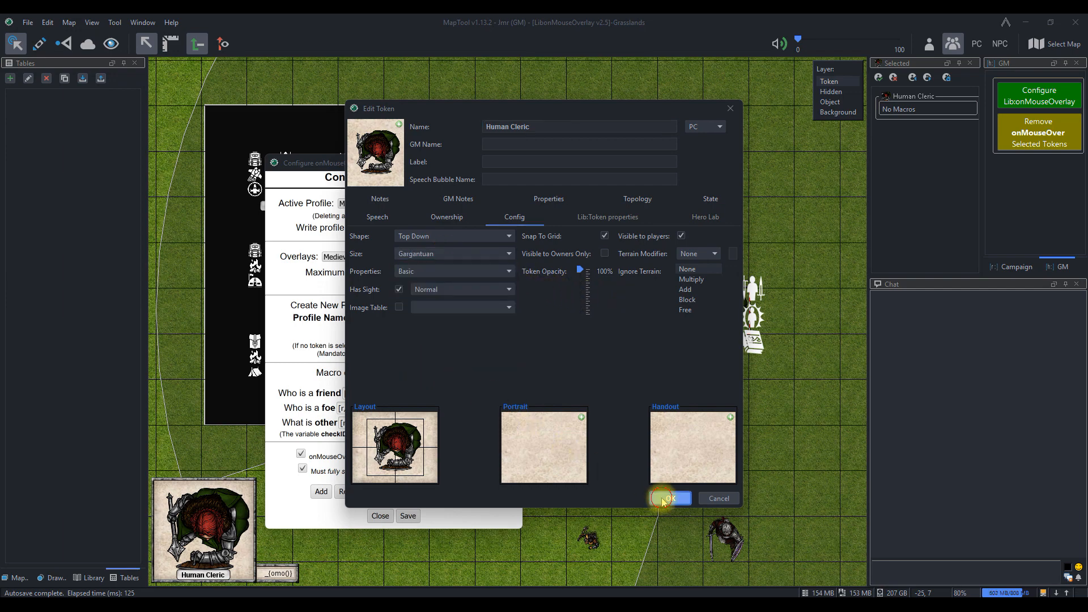
click(668, 498)
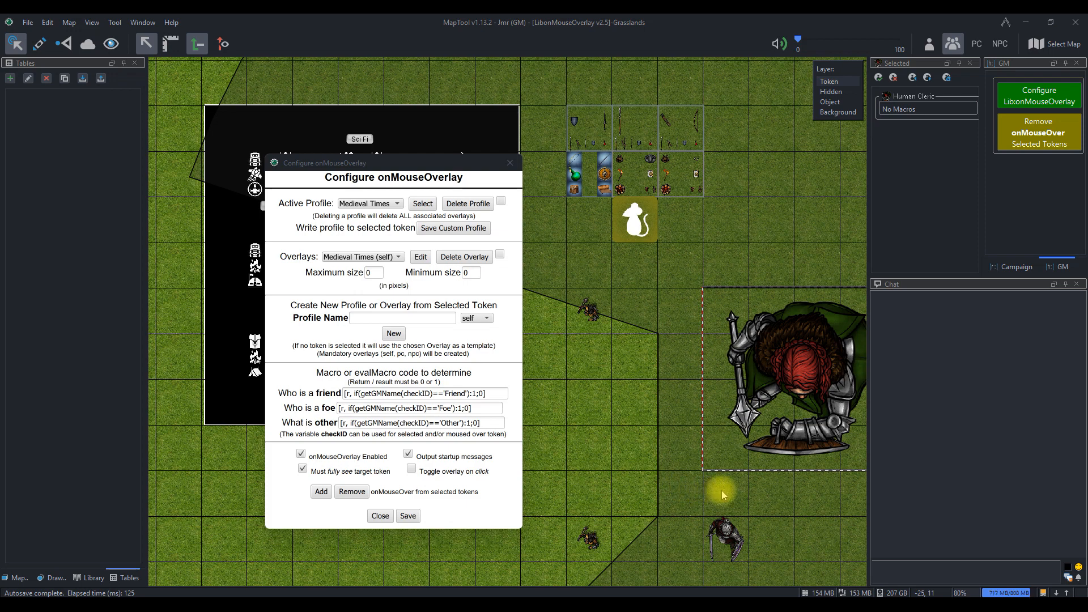
Check how the overlay scales on the enlarged Human Cleric and on the Half-Orc Fighter and Goblin 1 tokens.
mouse_move(791, 397)
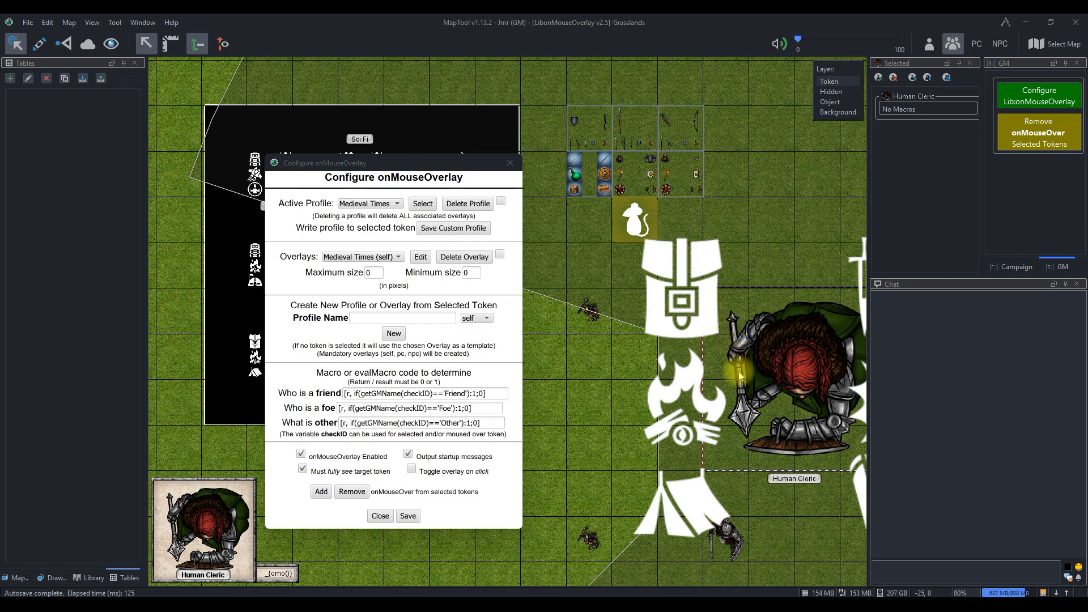
mouse_move(731, 546)
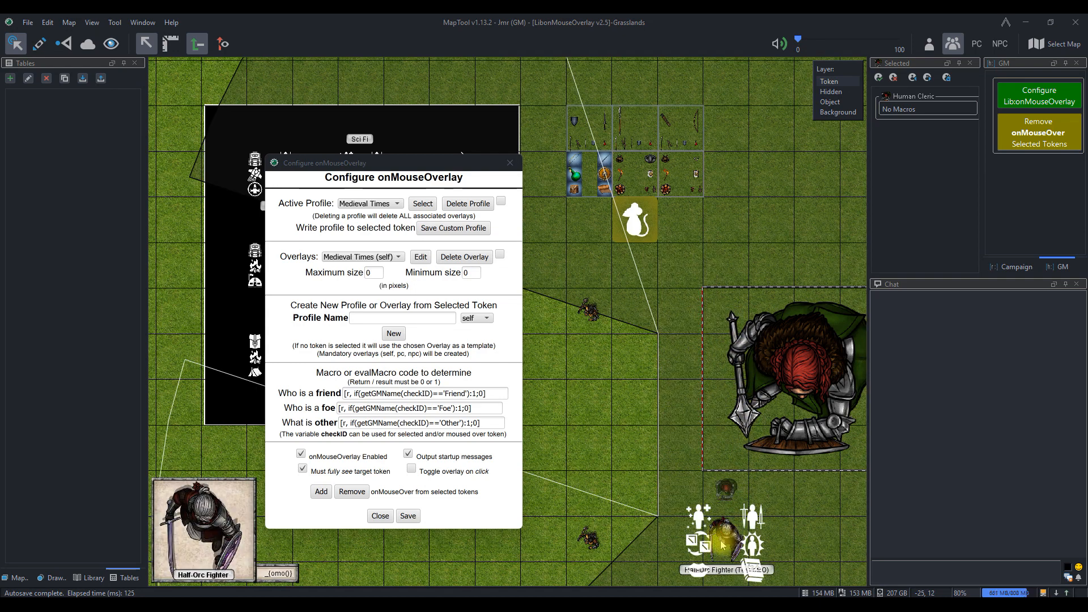
mouse_move(592, 541)
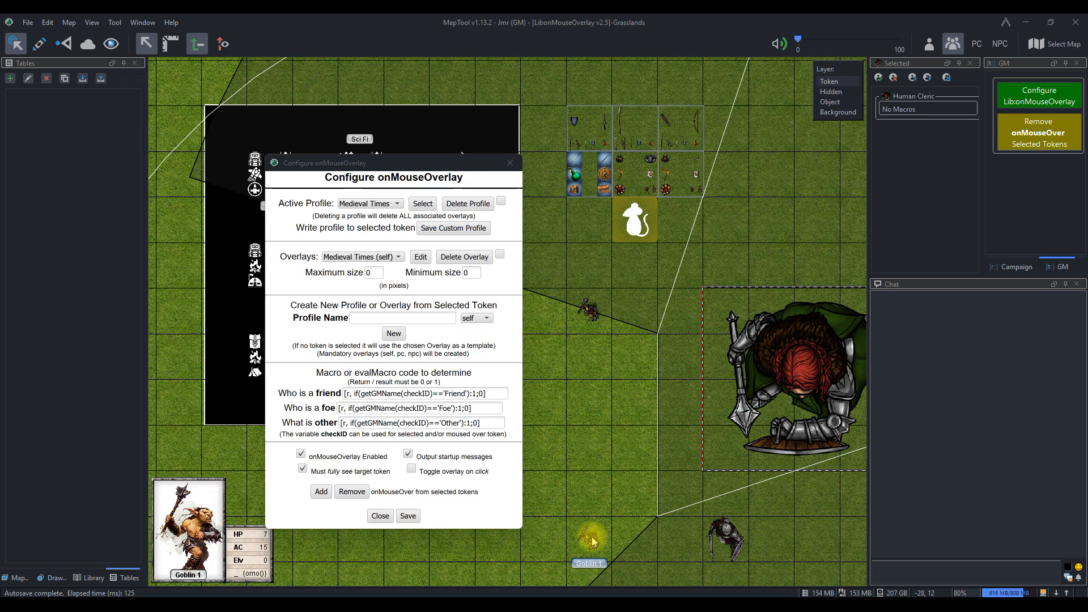
Set the maximum overlay size to 100 pixels.
click(375, 272)
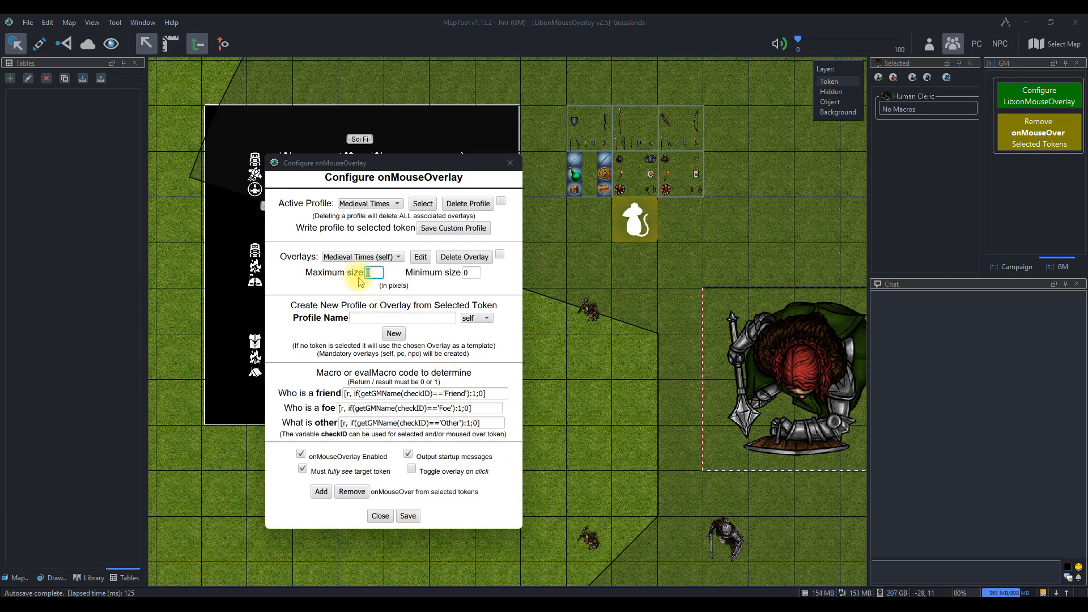
text(100)
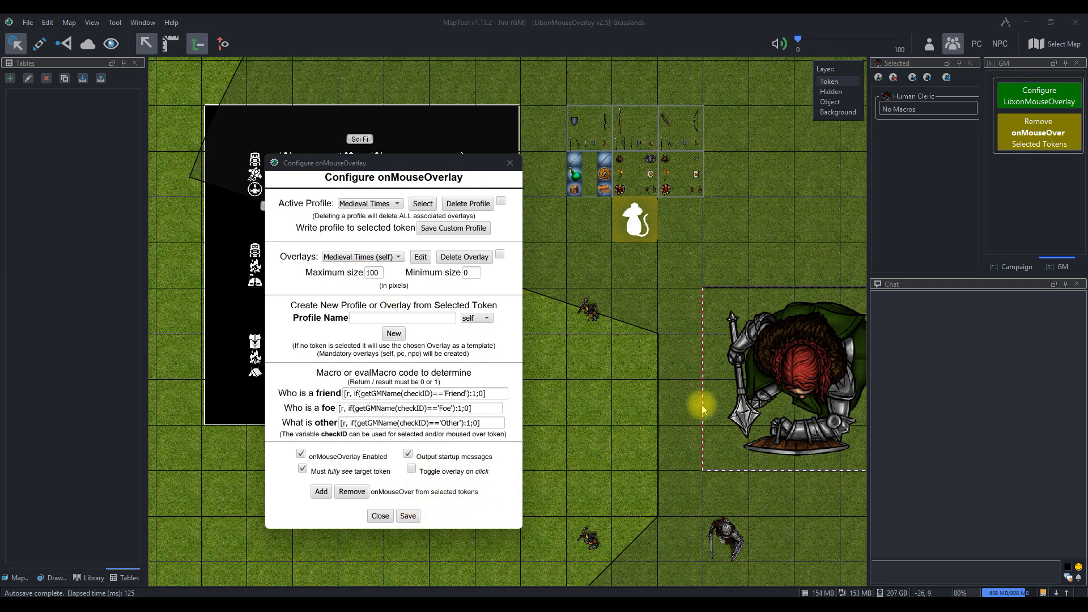
Set the maximum overlay size to 0 and the minimum overlay size to 25 pixels.
mouse_move(779, 371)
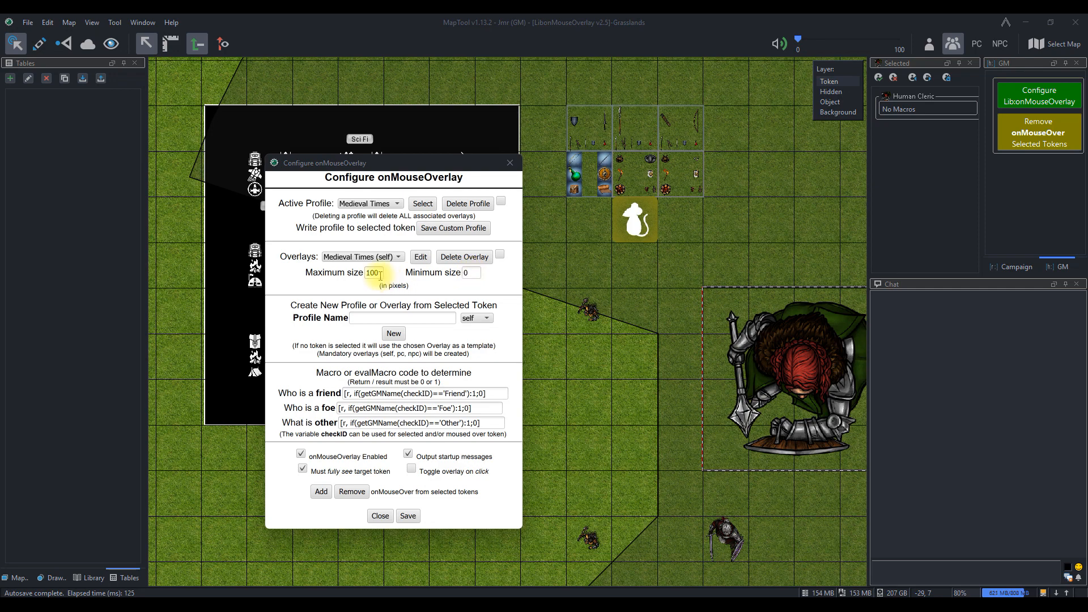
drag(379, 274, 359, 276)
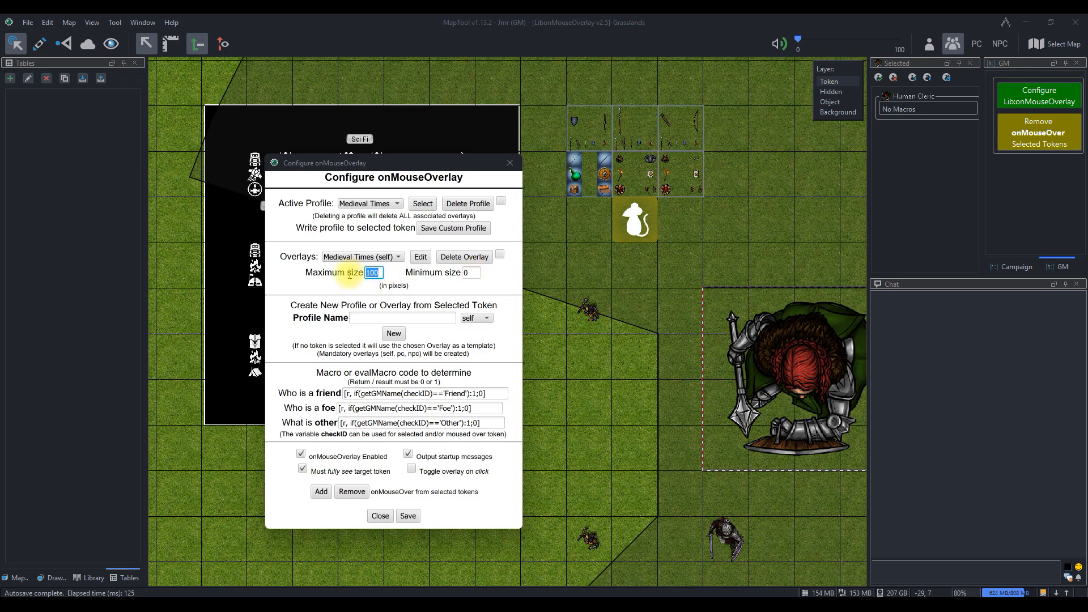
text(0)
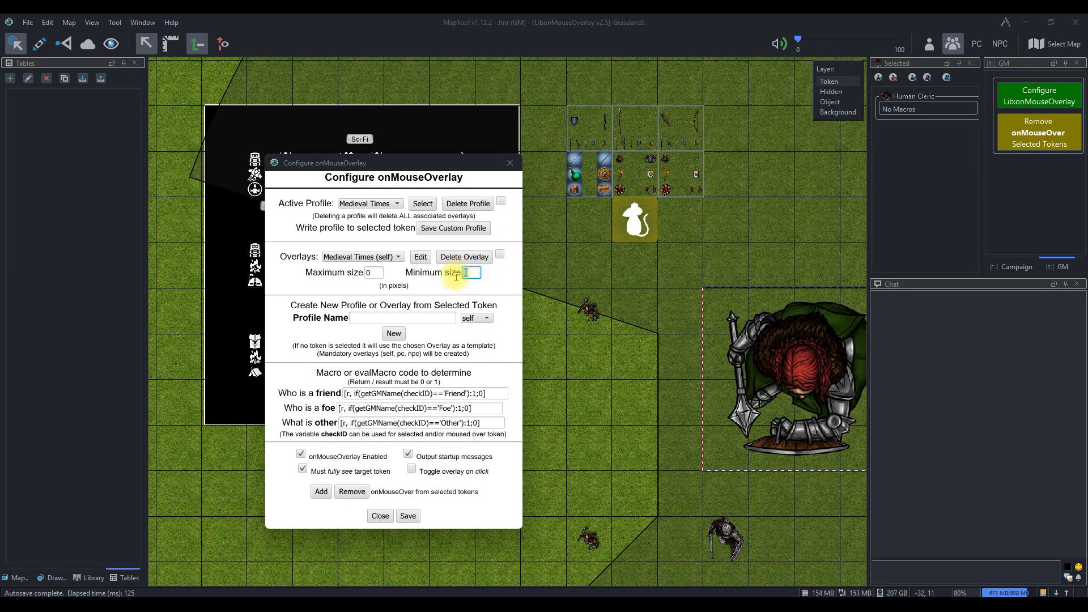
text(25)
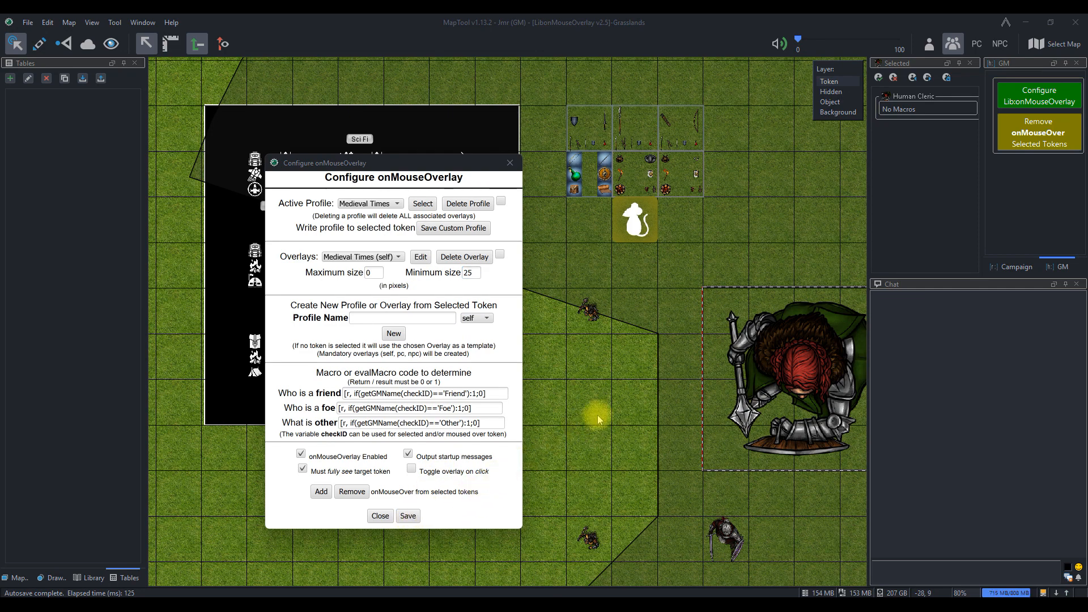
Check the overlay on the Human Cleric and Half-Orc Fighter tokens at different map zoom levels.
mouse_move(741, 370)
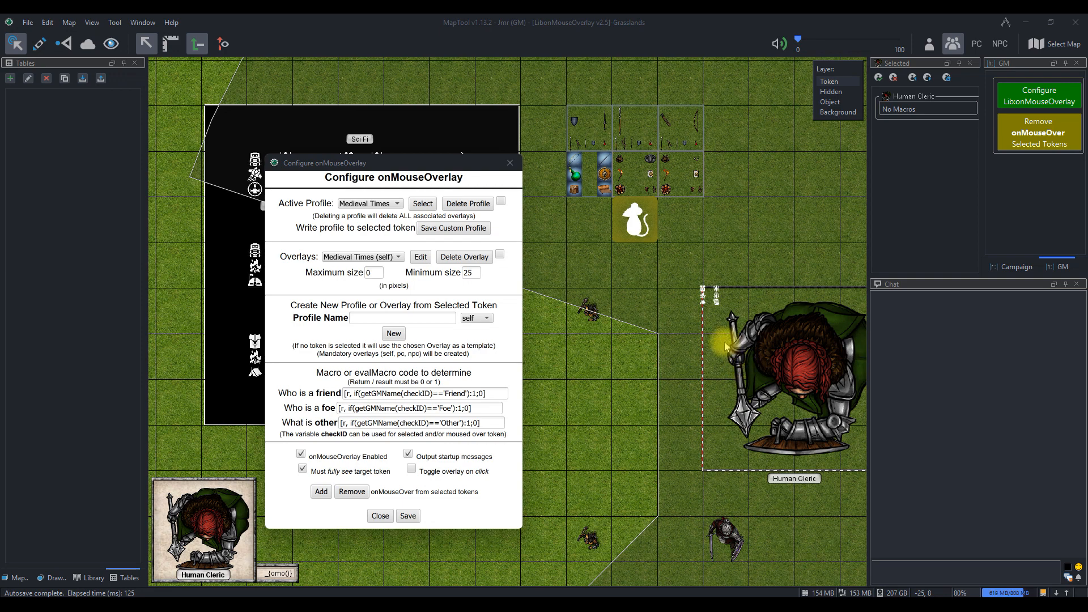
click(731, 545)
scroll(730, 546, up, 12)
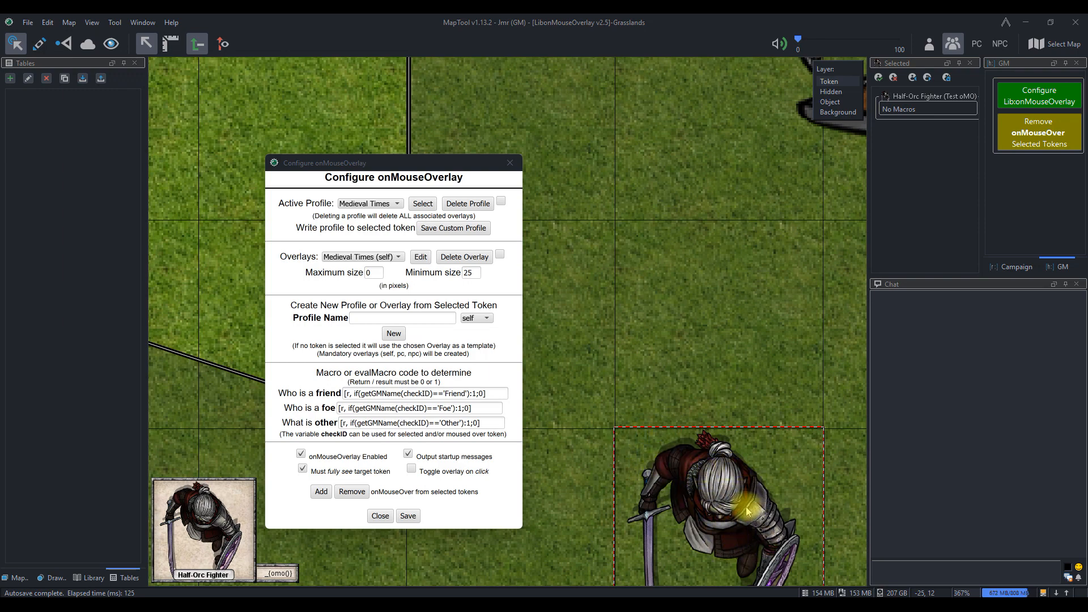
scroll(747, 512, down, 8)
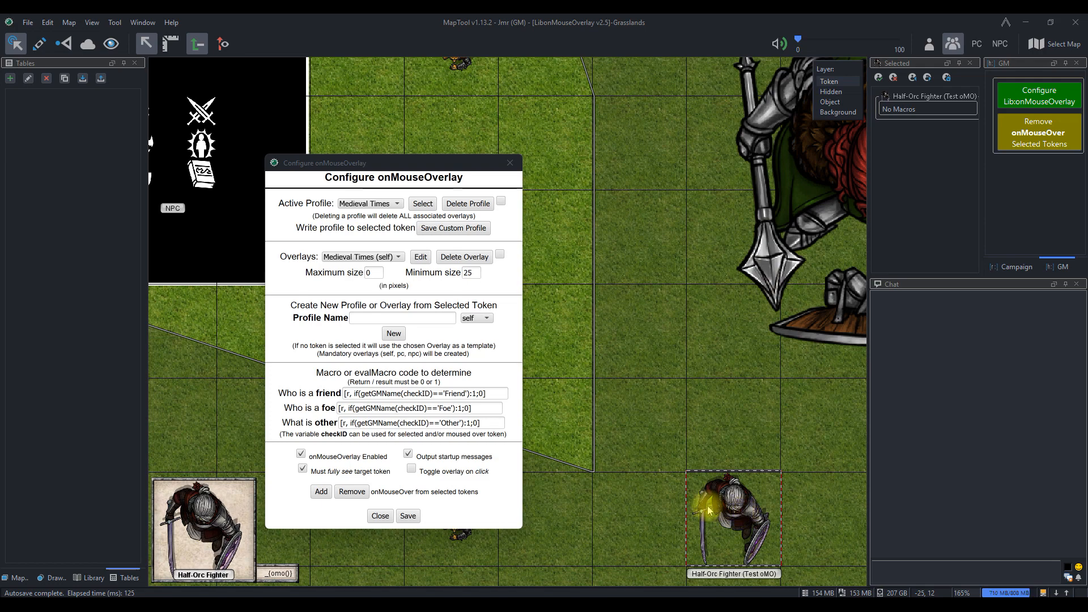
Set the minimum overlay size to 0 and save the configuration.
drag(476, 276, 456, 275)
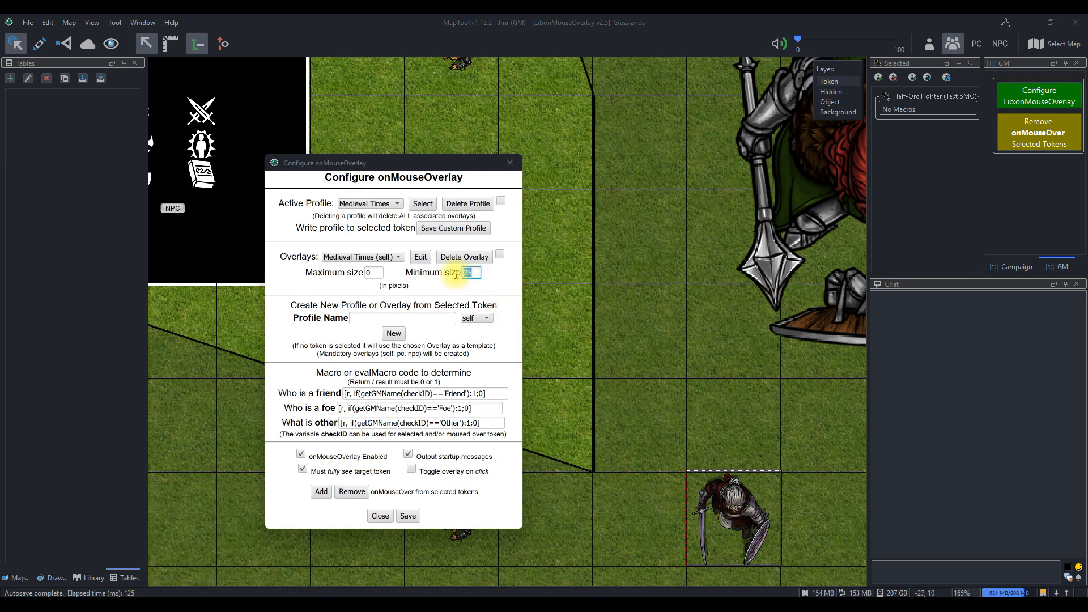
text(0)
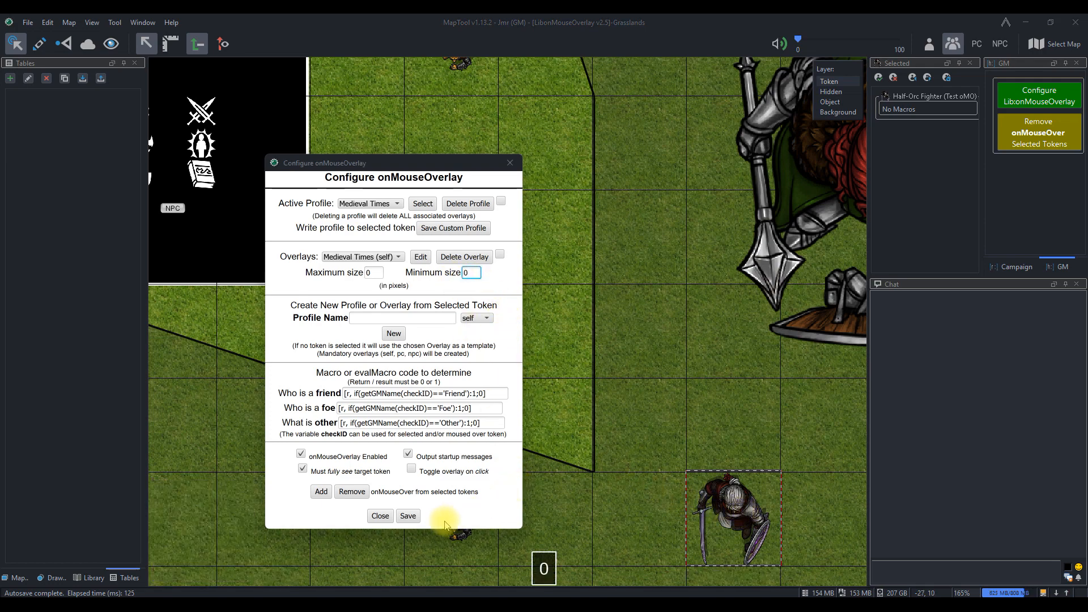
click(408, 516)
scroll(628, 305, down, 6)
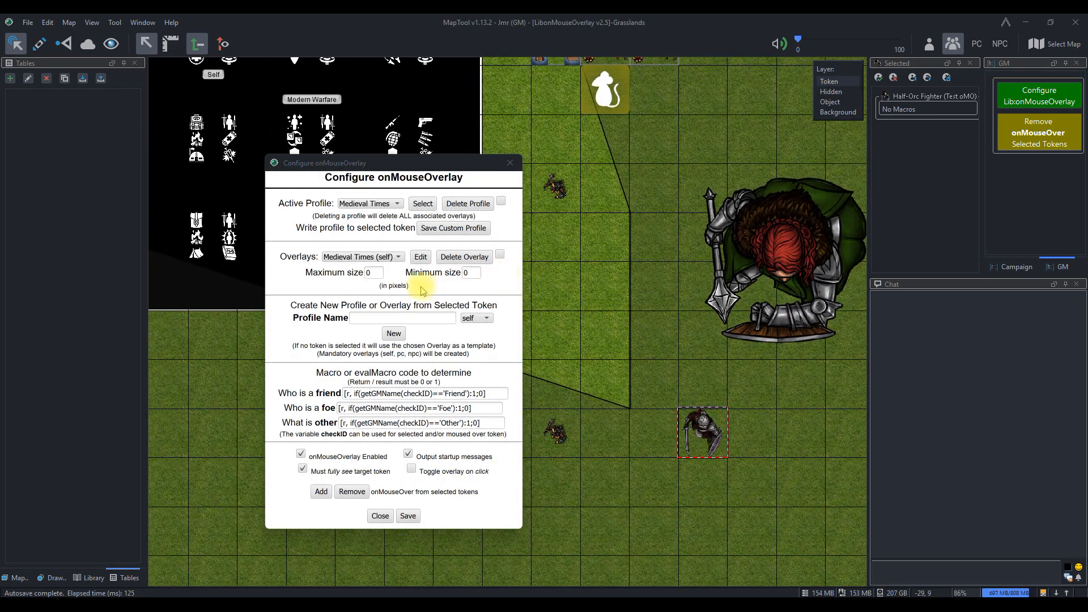
Set the maximum overlay size to -1, save, and move the configuration dialog clear of the map tokens.
click(375, 274)
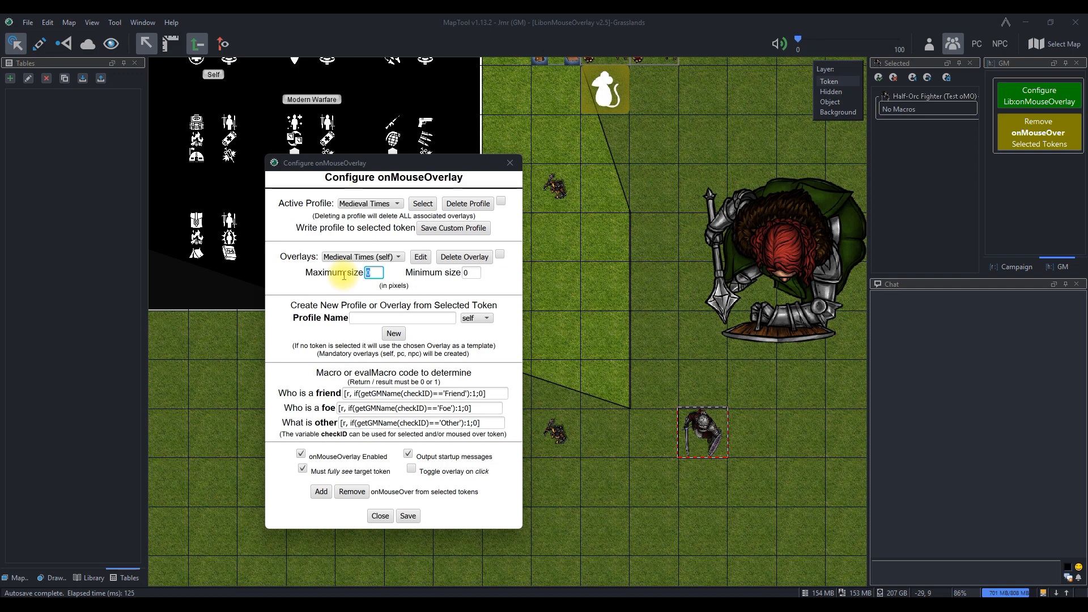
text(-1)
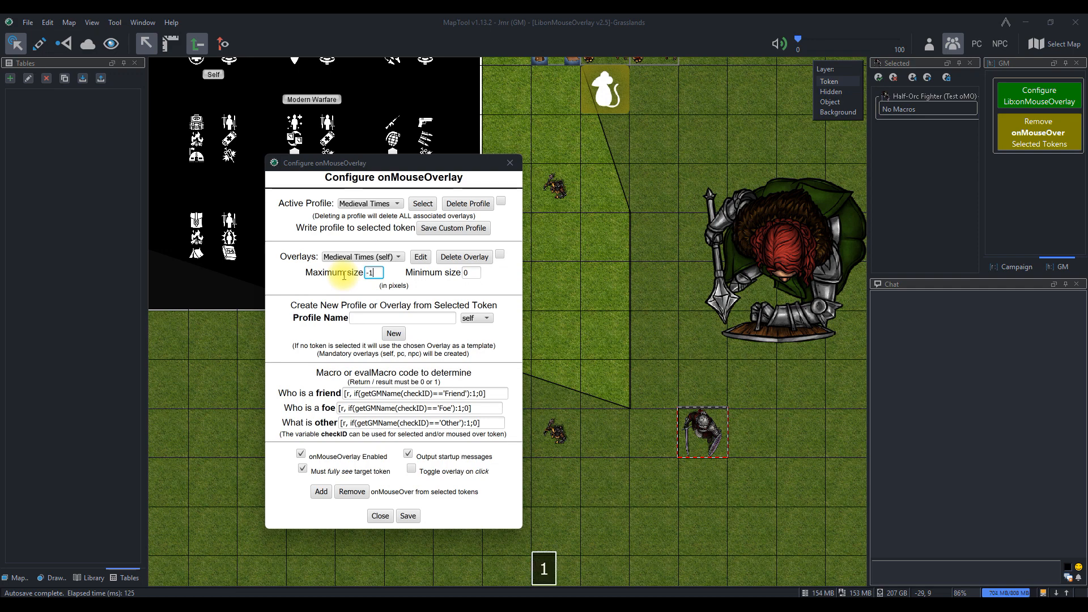
click(409, 516)
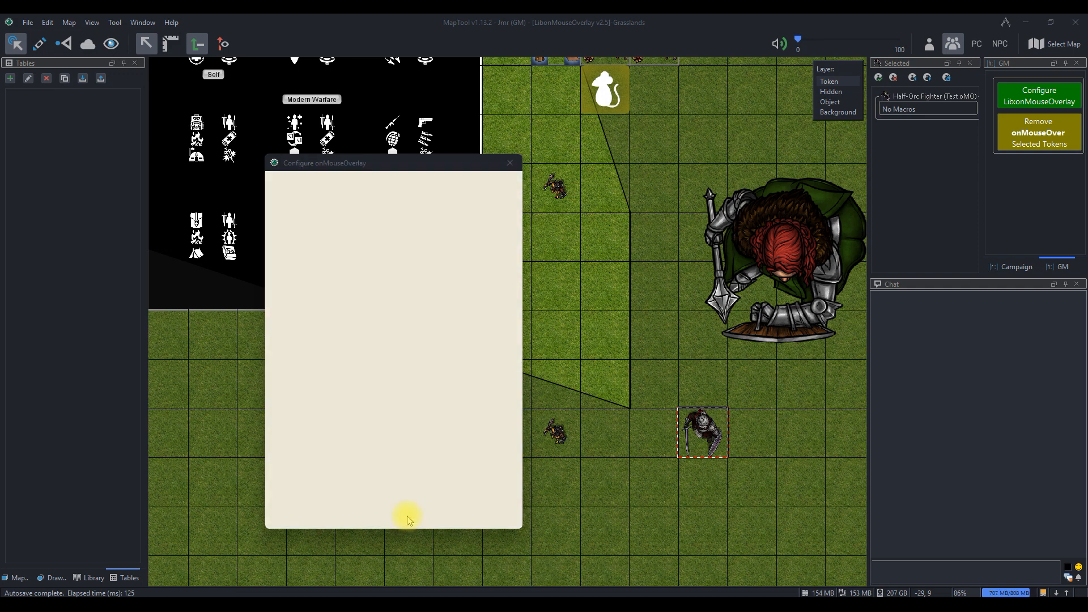
drag(297, 165, 806, 191)
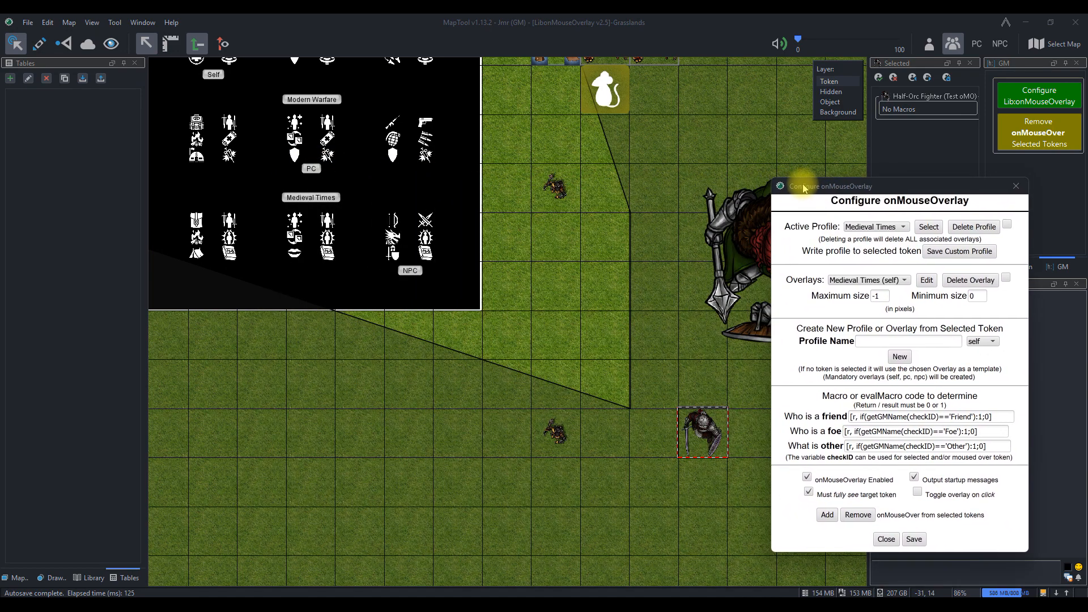
Check the overlay on the Human Cleric and Goblin 1 tokens, and on the Half-Orc Fighter with Goblin 1 selected.
mouse_move(690, 219)
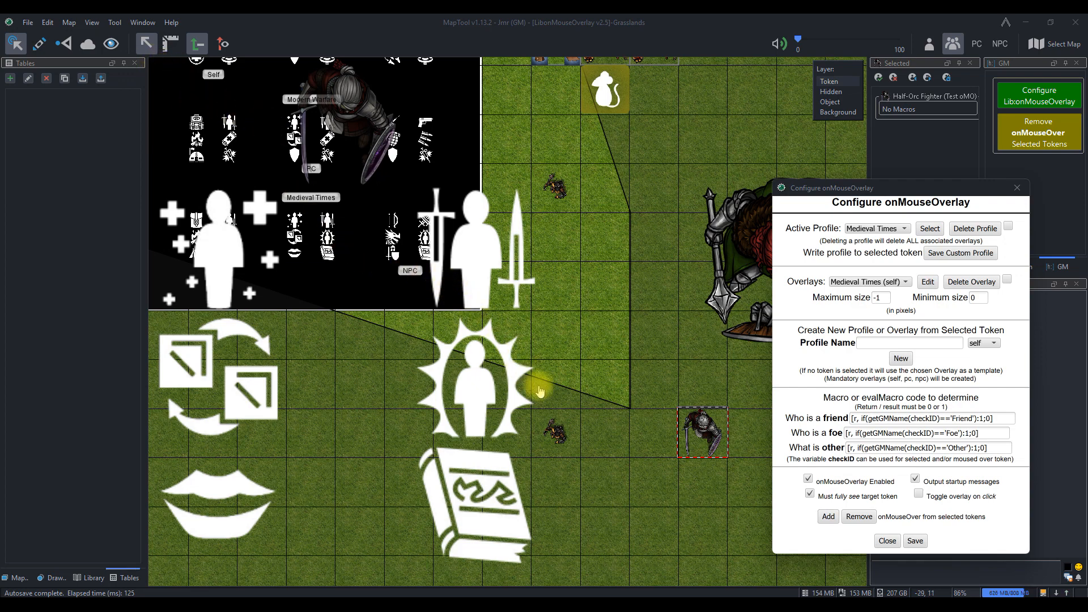
mouse_move(563, 438)
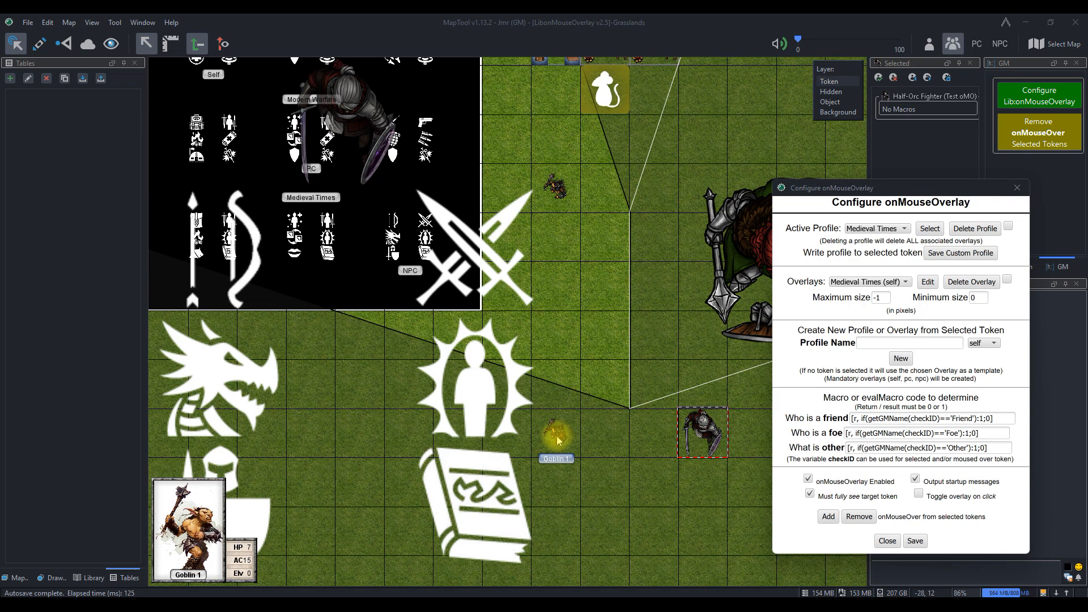
click(558, 441)
mouse_move(710, 437)
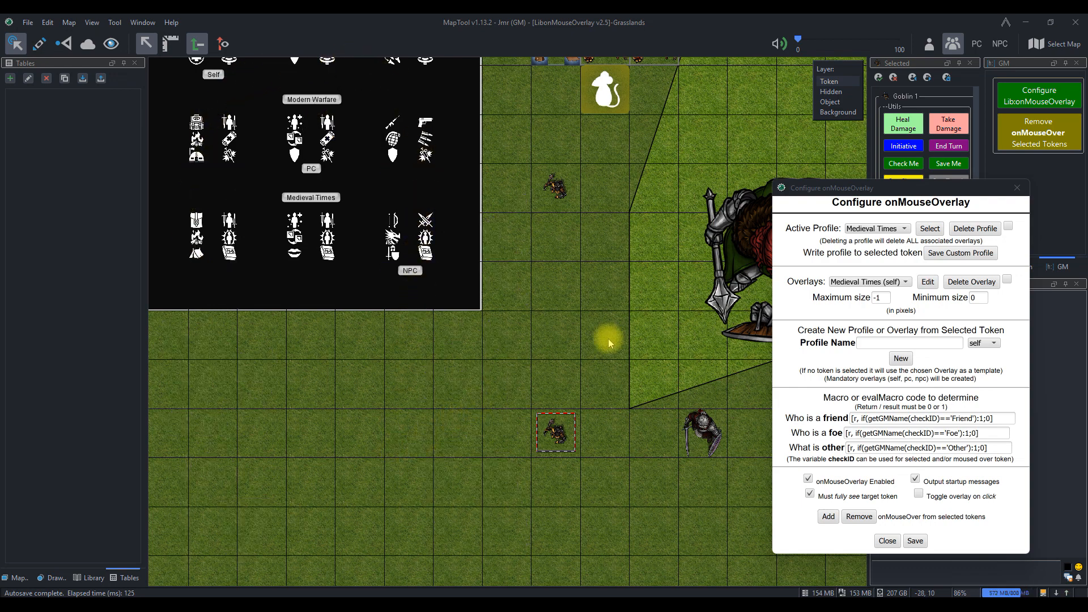
Set the maximum overlay size to 0 and save the configuration.
double_click(882, 297)
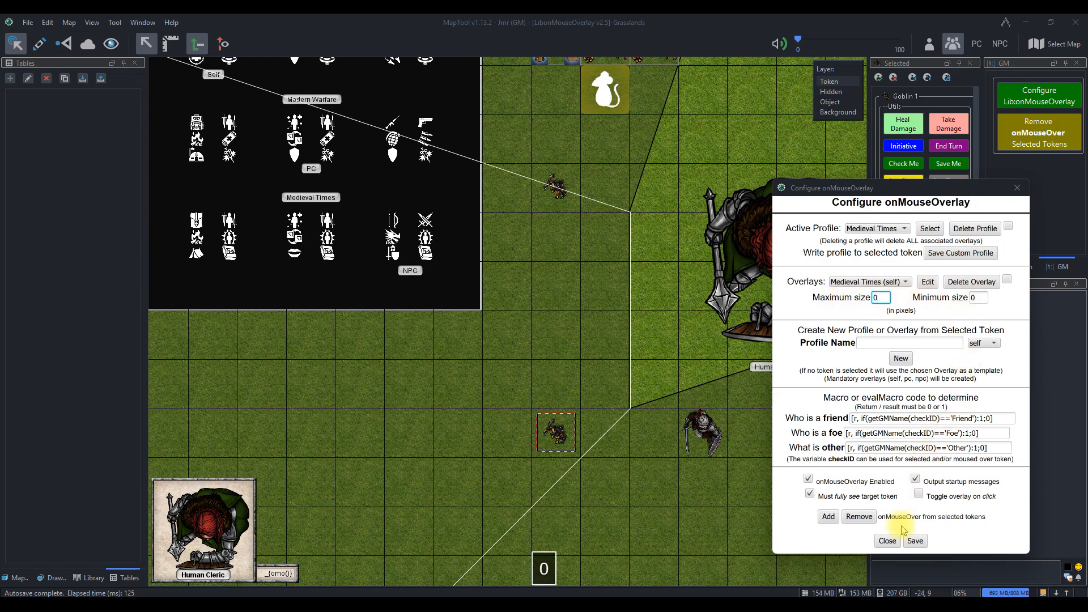
click(915, 541)
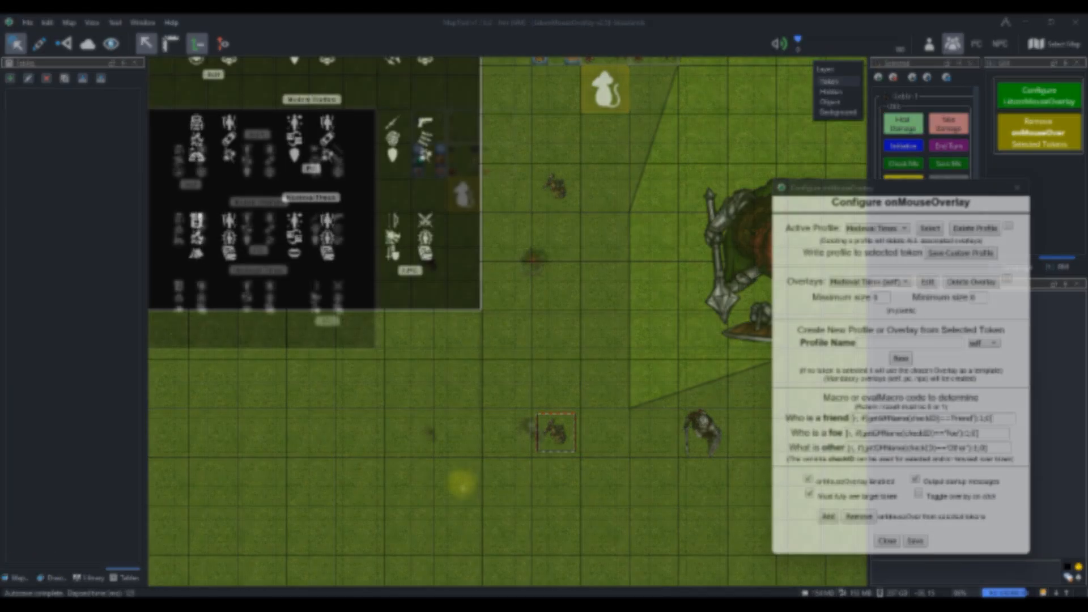
Set the Grasslands map's grid to 200 pixels per cell.
click(68, 22)
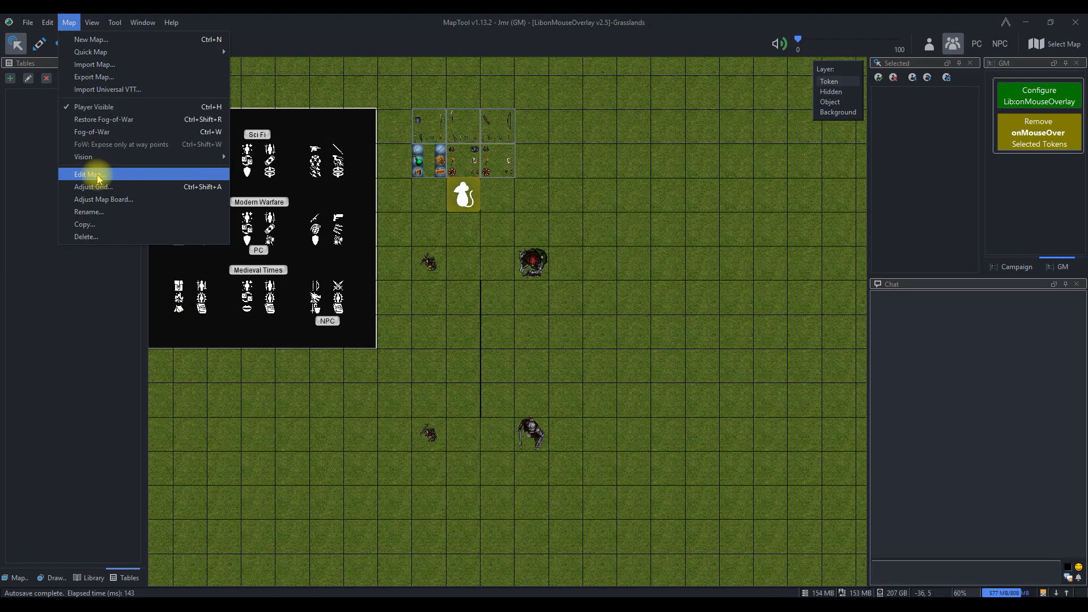
click(98, 177)
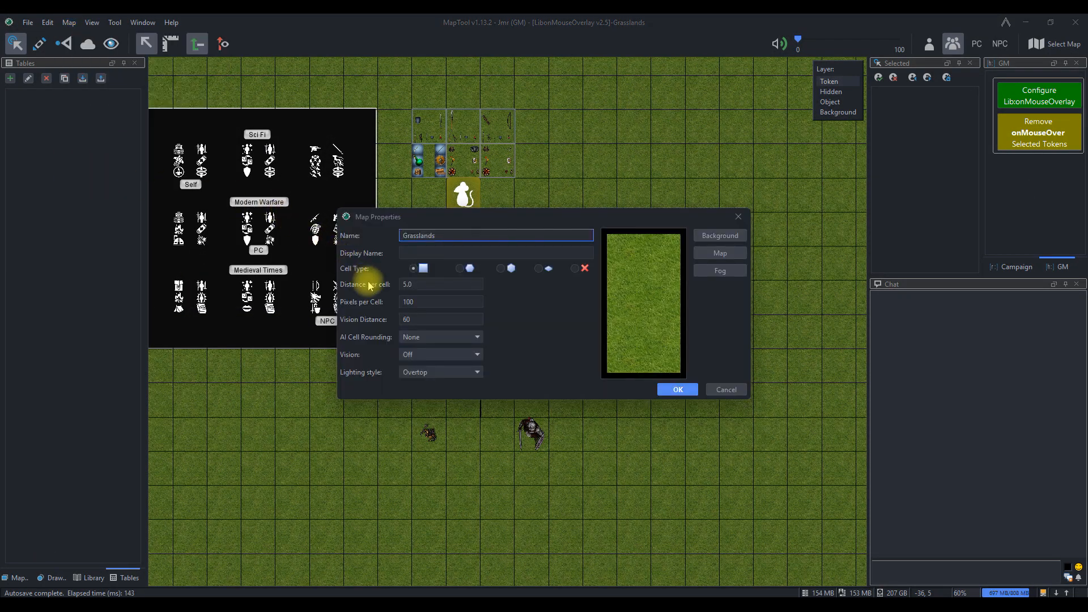
click(420, 304)
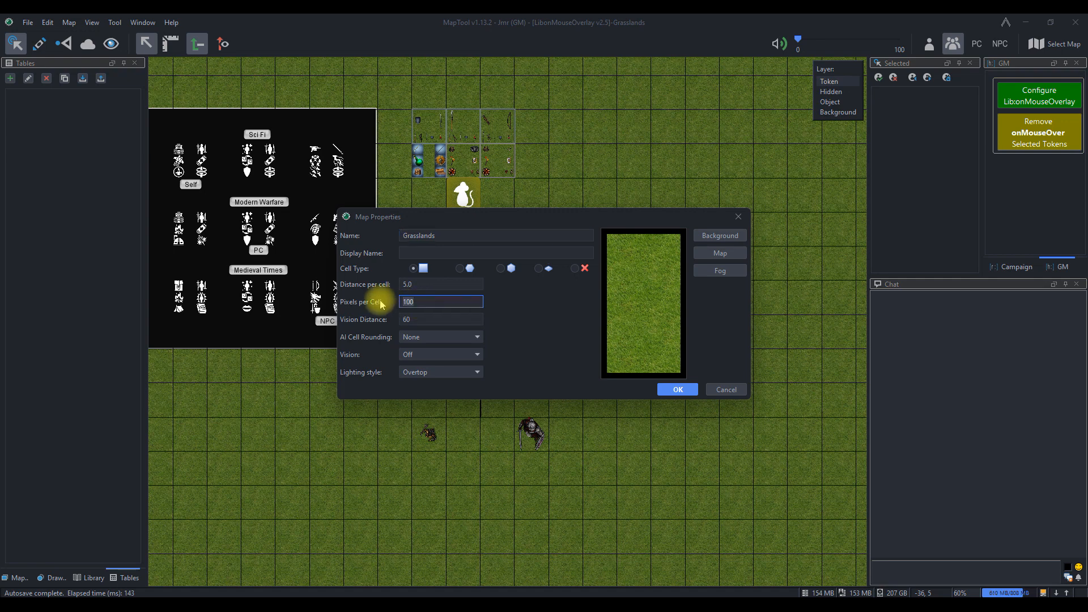
text(2)
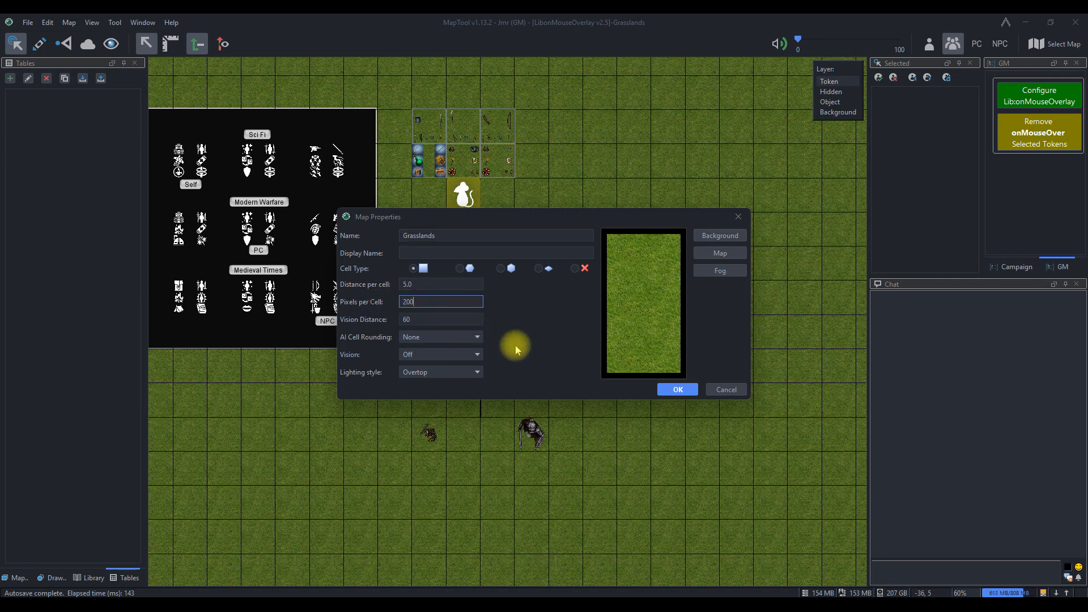
click(678, 390)
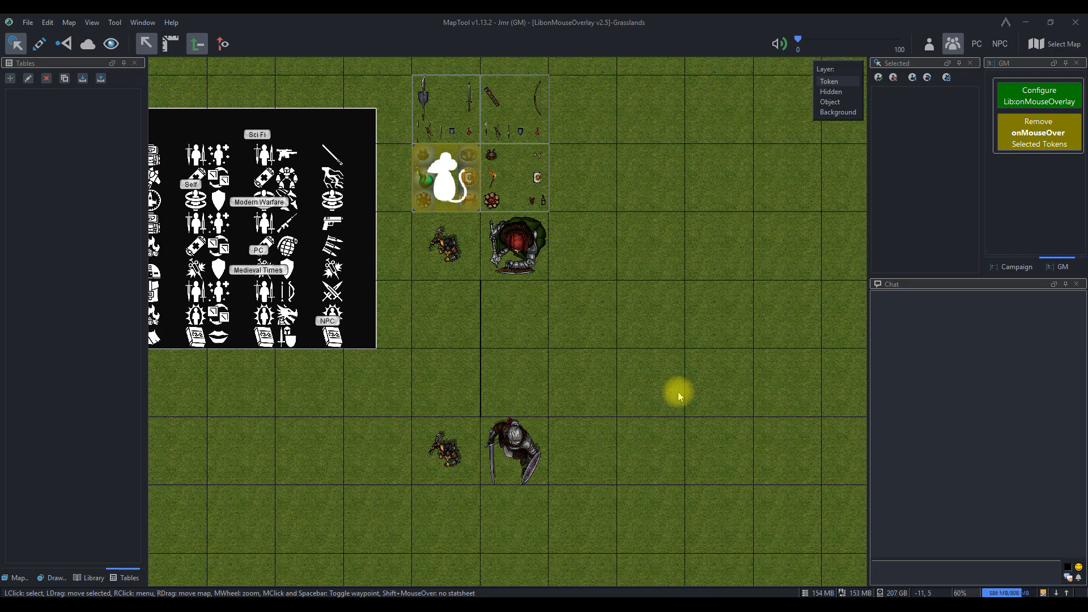
Check the overlay on the Human Cleric, both Goblins and the Half-Orc Fighter on the enlarged grid.
mouse_move(516, 255)
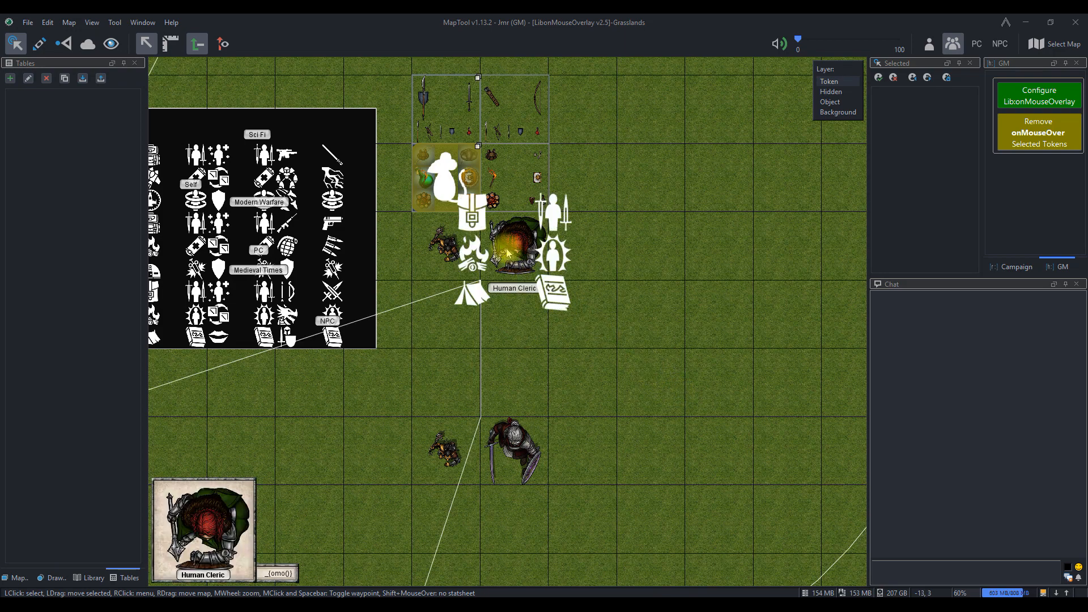
mouse_move(445, 244)
mouse_move(441, 454)
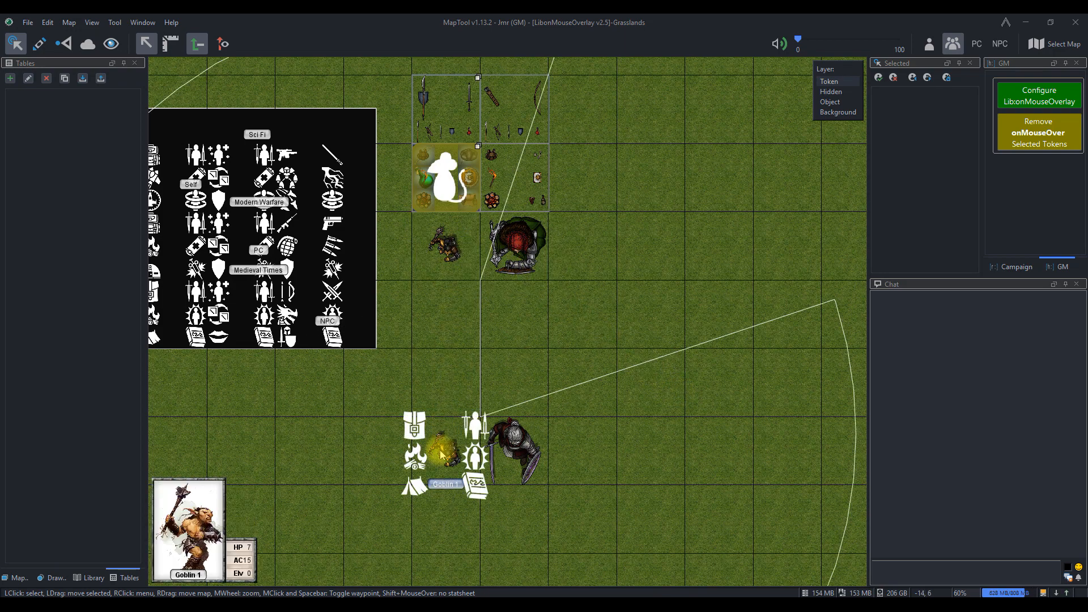
mouse_move(513, 448)
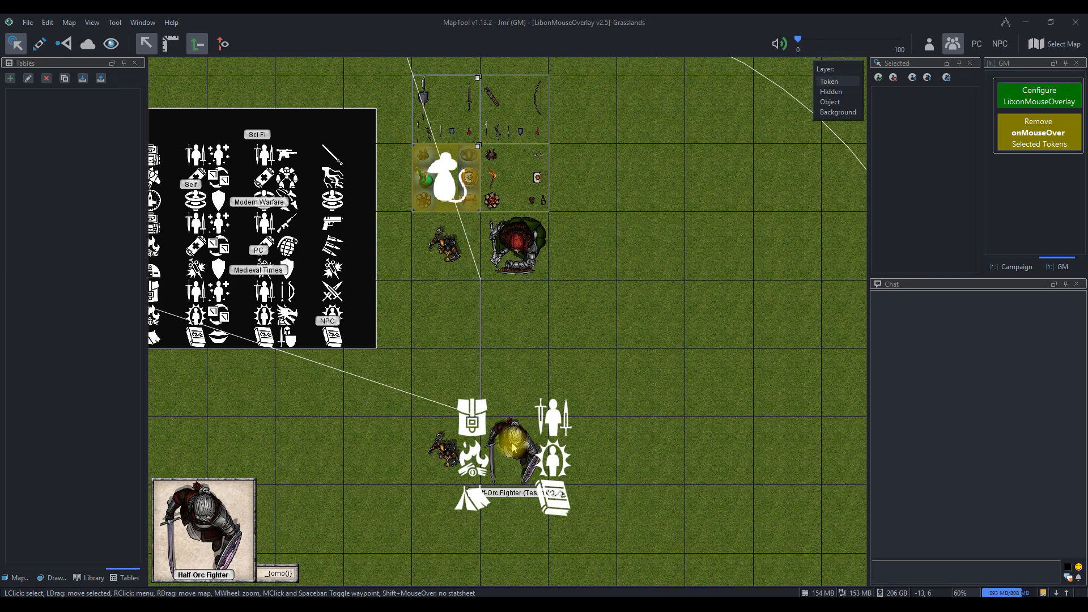
Set the Grasslands map to 100 pixels per cell and change its cell type to the first hexagonal option.
click(69, 22)
click(105, 175)
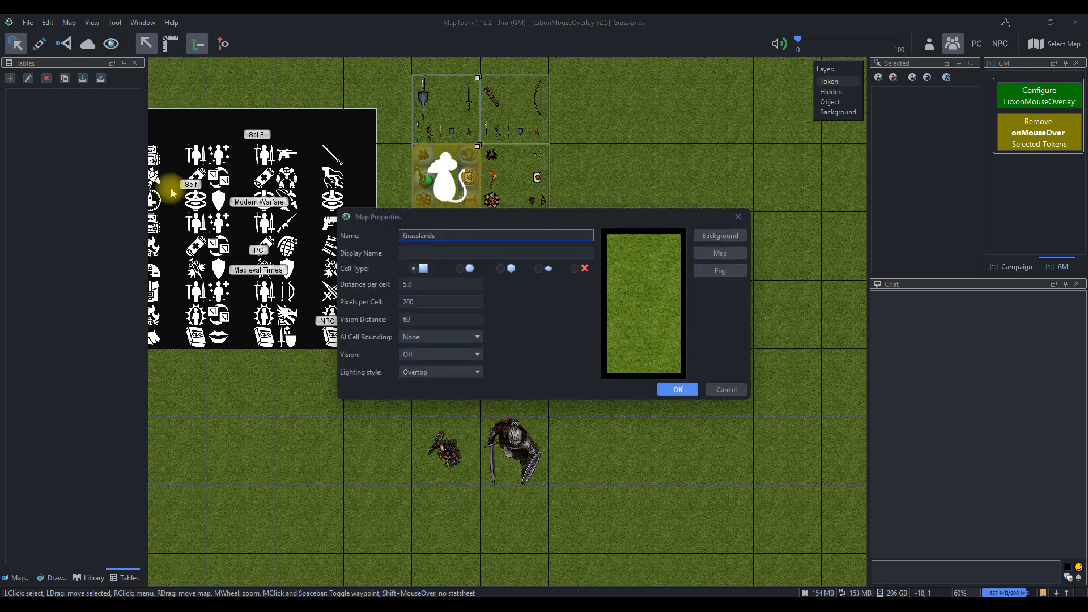
click(424, 303)
text(1)
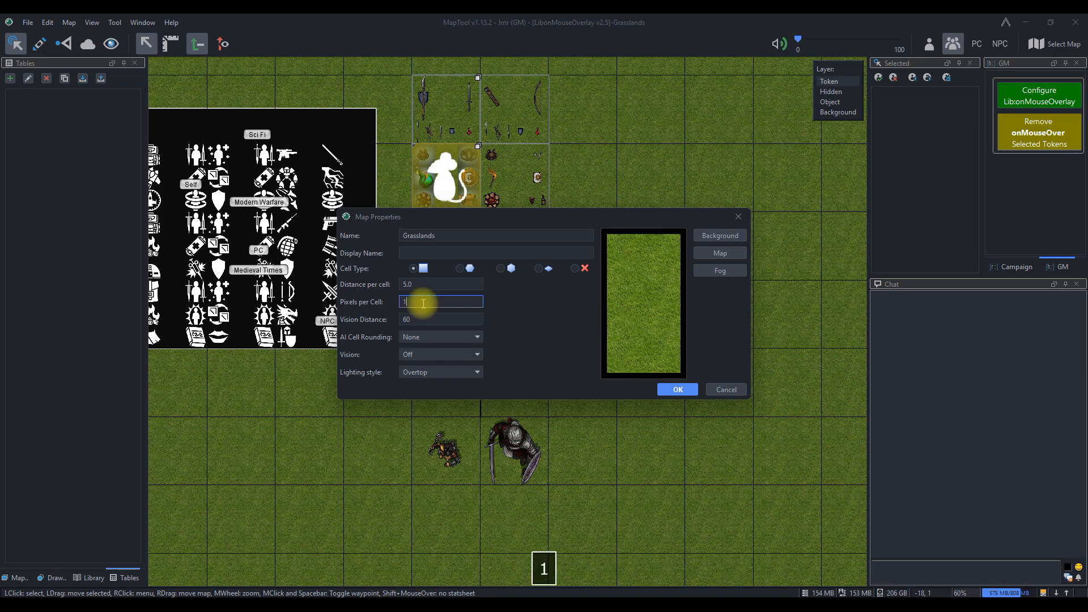
text(00)
click(459, 269)
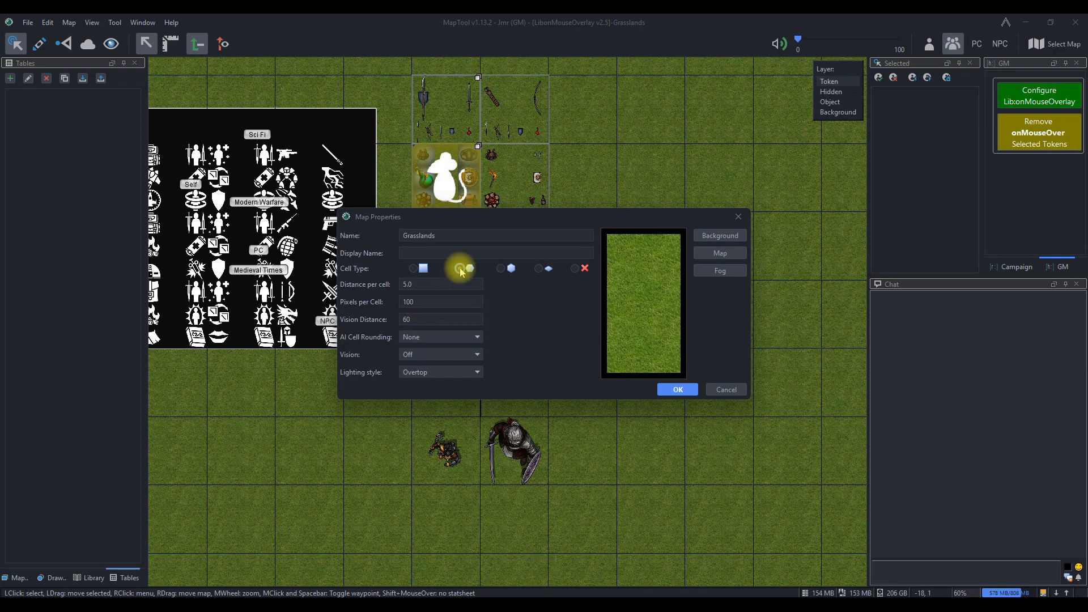
click(664, 393)
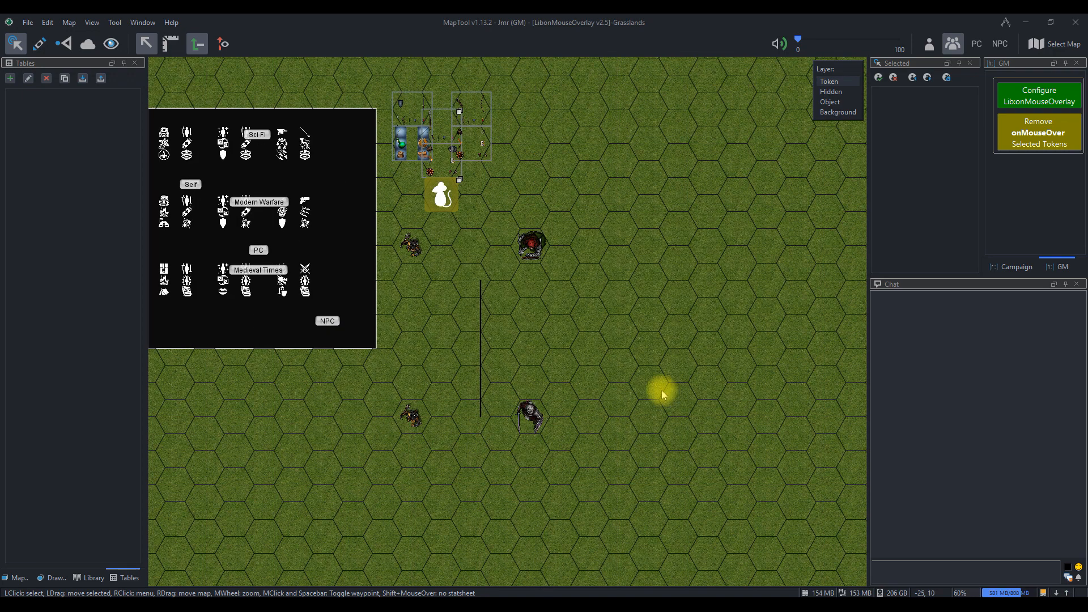
Check the overlay on the tokens of the hex grid, including the Human Cleric with the upper Goblin selected.
mouse_move(528, 417)
mouse_move(412, 421)
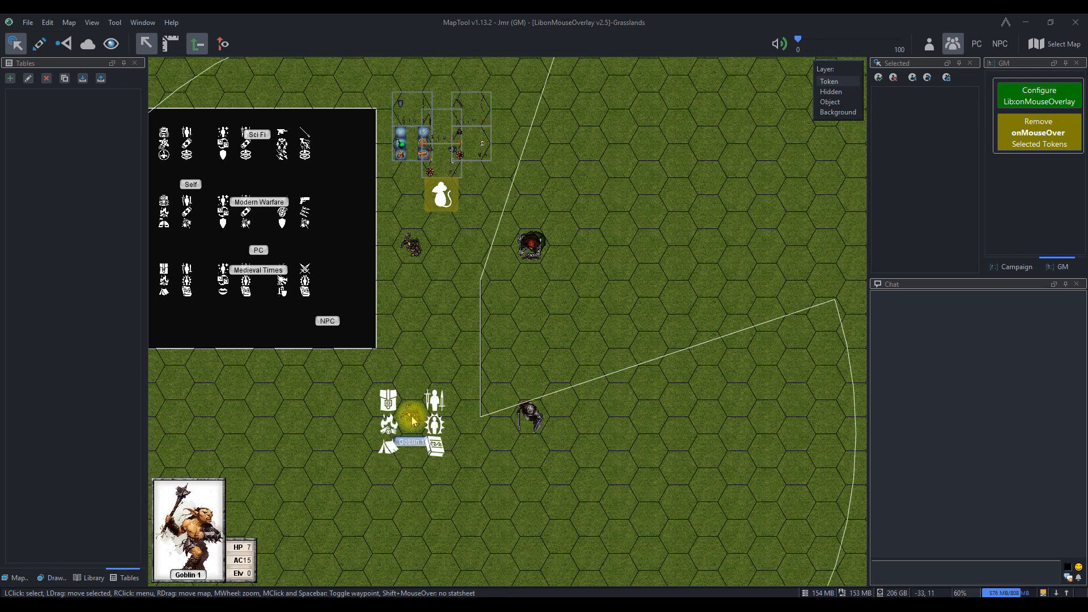
click(412, 246)
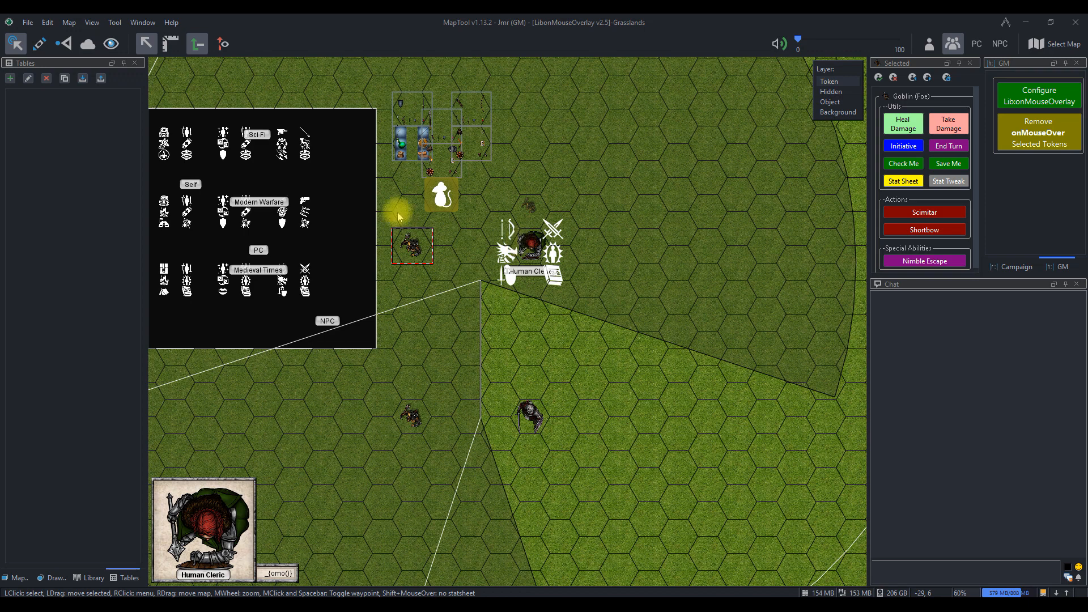
Change the Grasslands map's cell type to the isometric diamond grid.
click(69, 22)
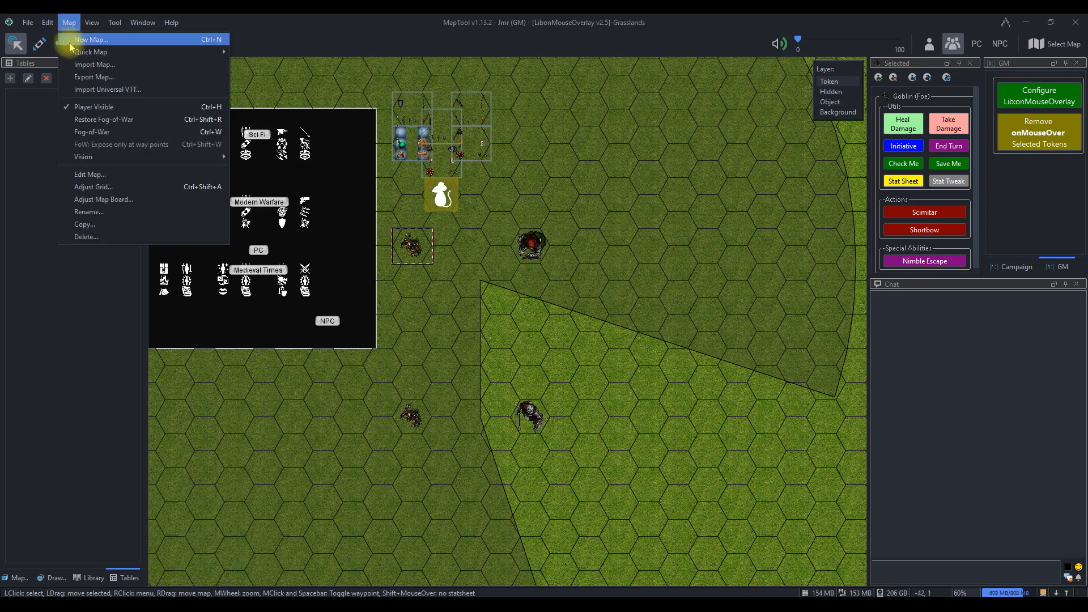
click(101, 174)
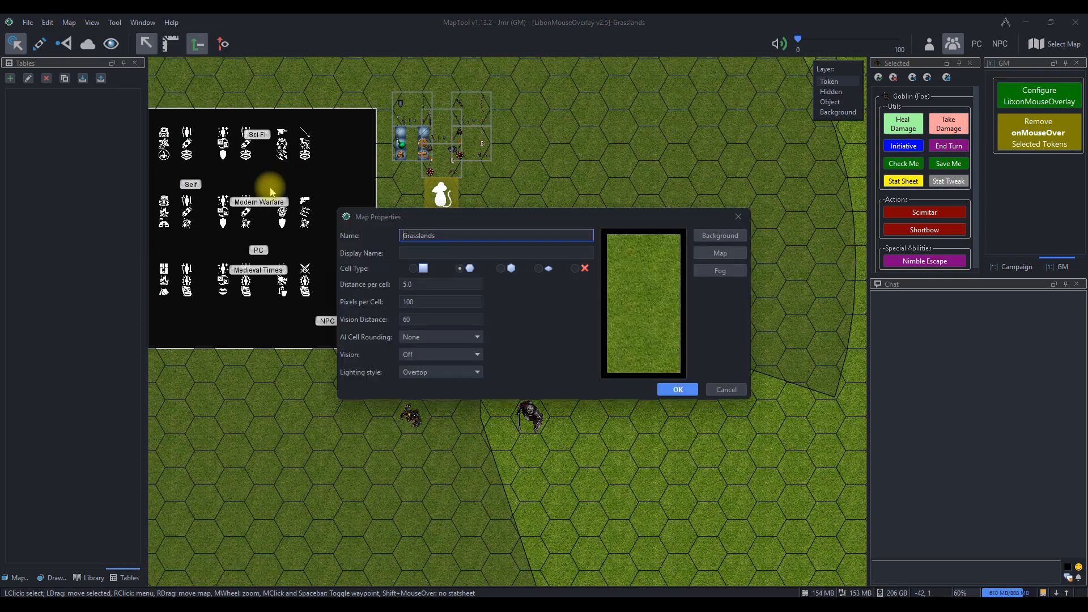
click(540, 269)
click(676, 390)
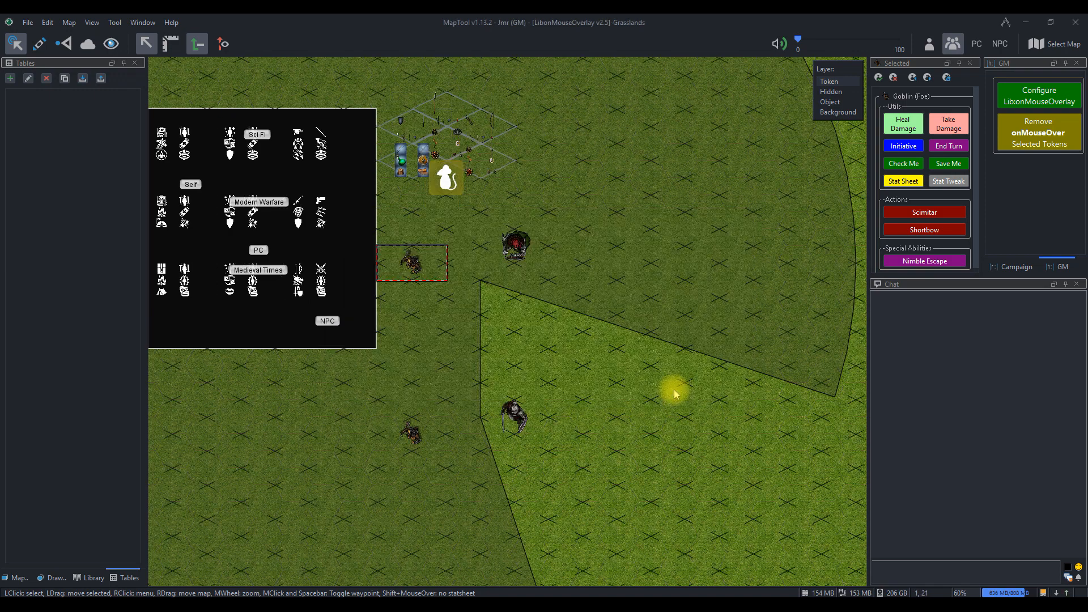
Check the overlay on the Human Cleric, both Goblins and the Half-Orc Fighter on the isometric grid, selecting the Half-Orc Fighter.
mouse_move(513, 237)
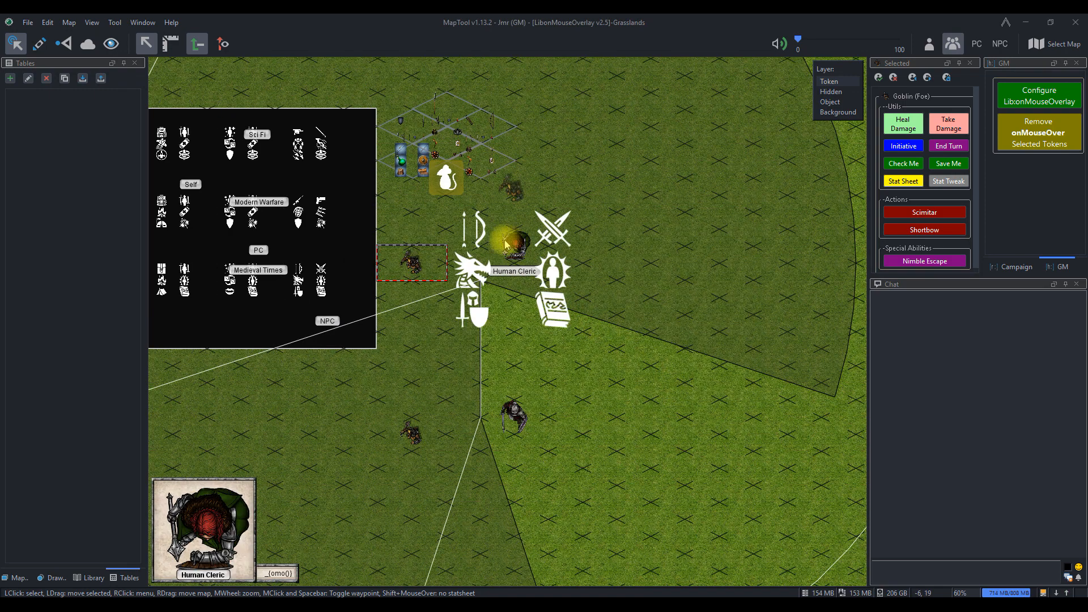
mouse_move(412, 262)
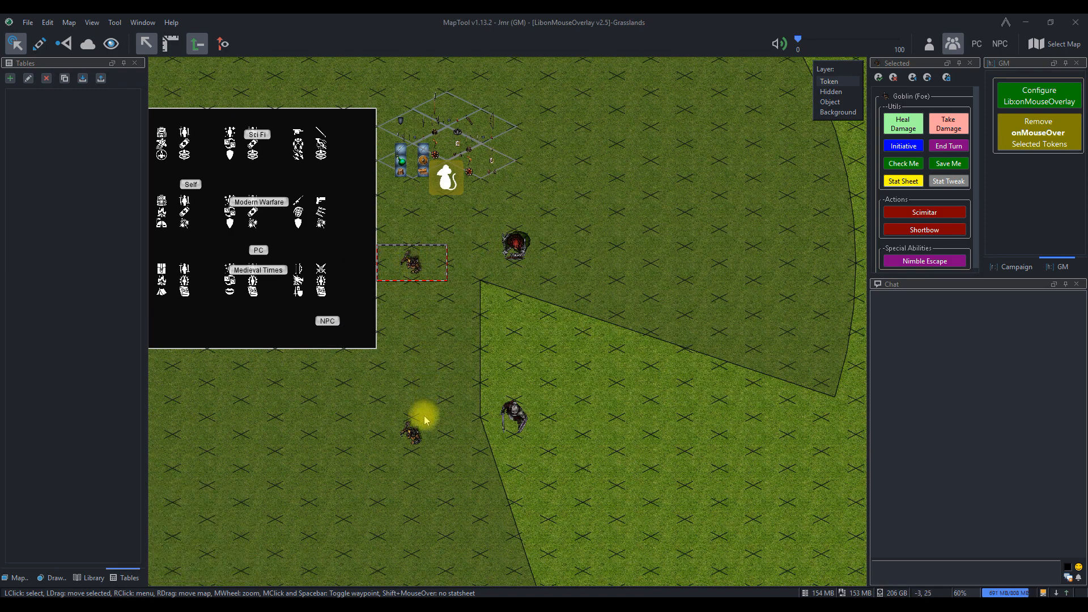
mouse_move(412, 434)
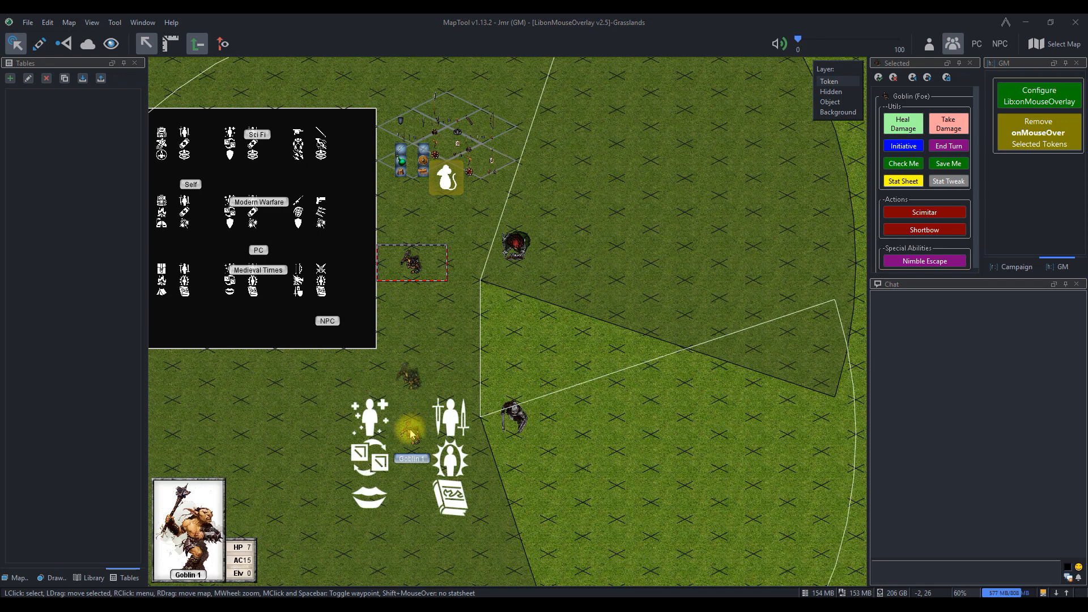
click(516, 418)
mouse_move(517, 418)
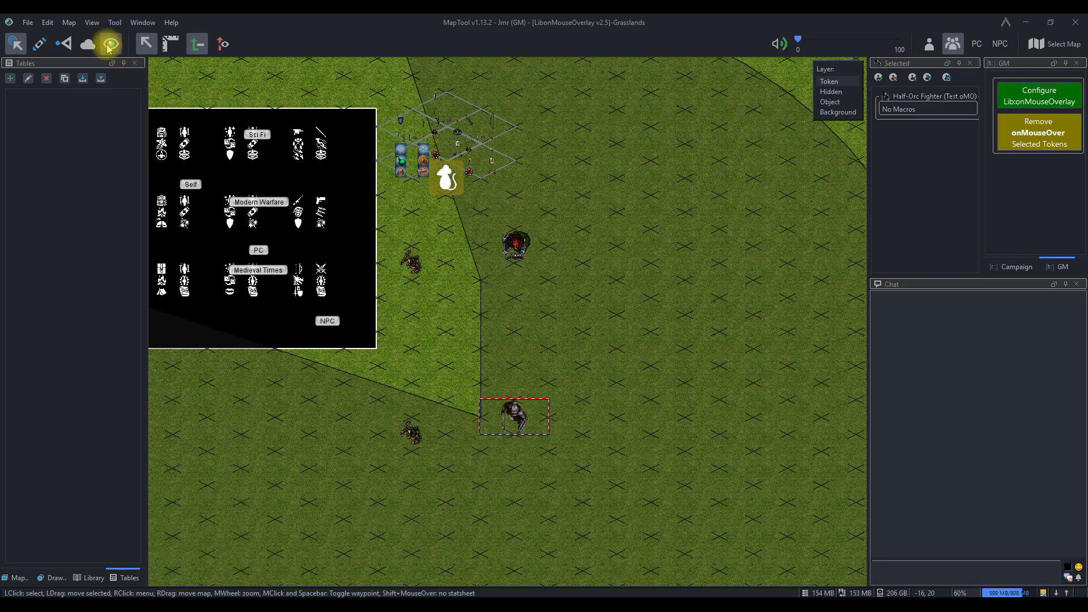
Change the Grasslands map's cell type to no grid.
click(69, 22)
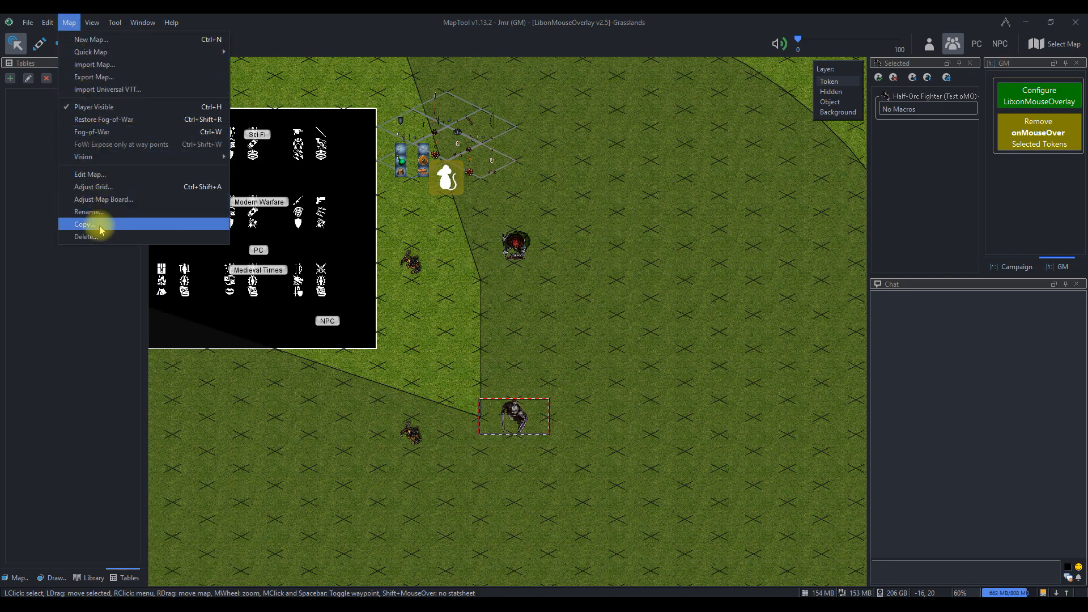
click(90, 174)
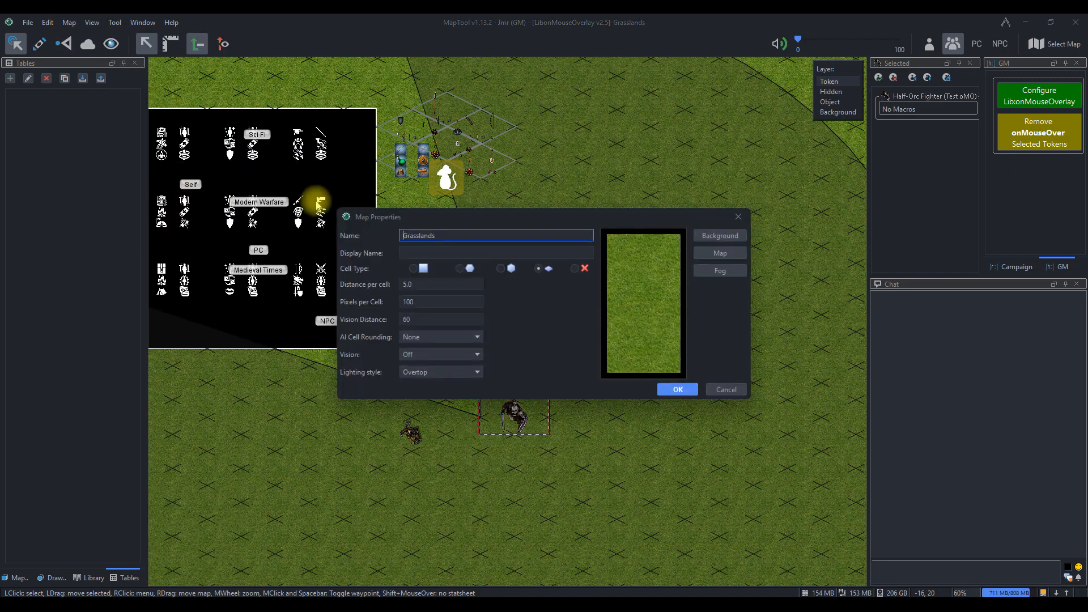
click(574, 268)
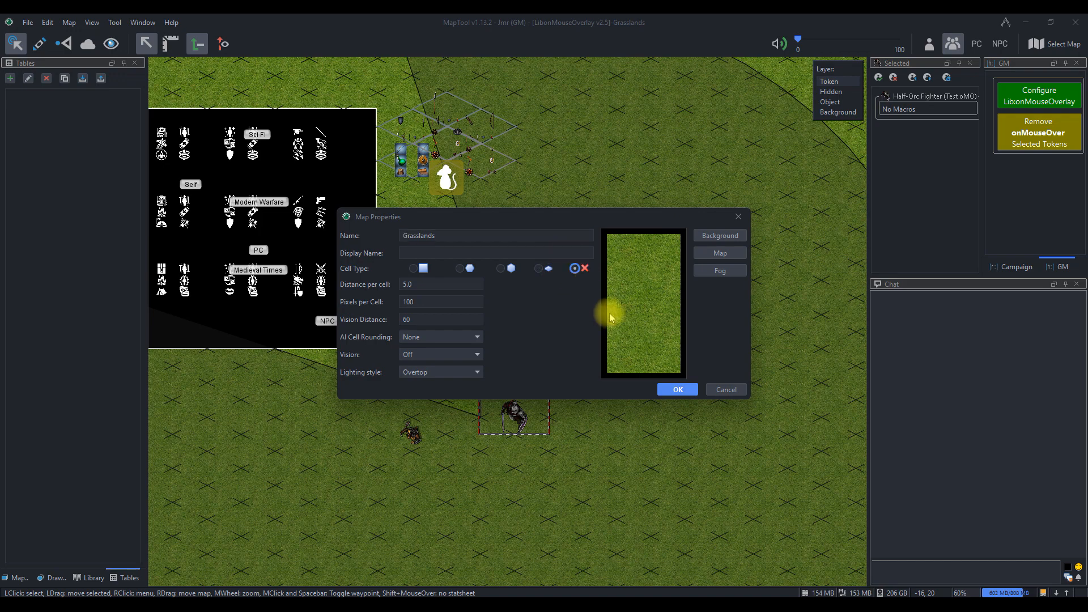
click(676, 388)
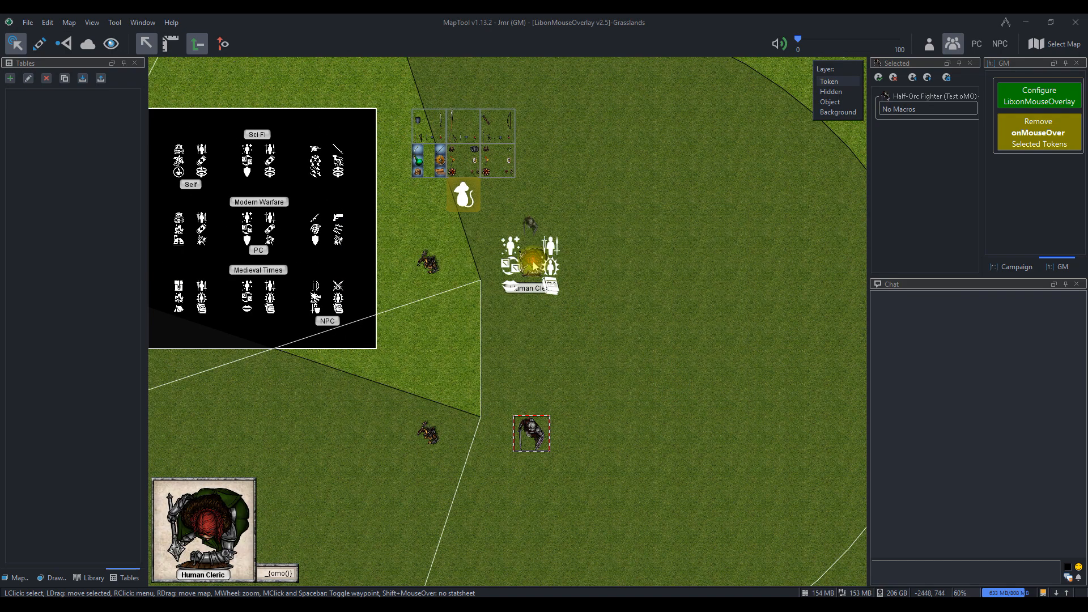
Check the overlay on the gridless map by selecting the upper Goblin and the Human Cleric in turn.
click(429, 261)
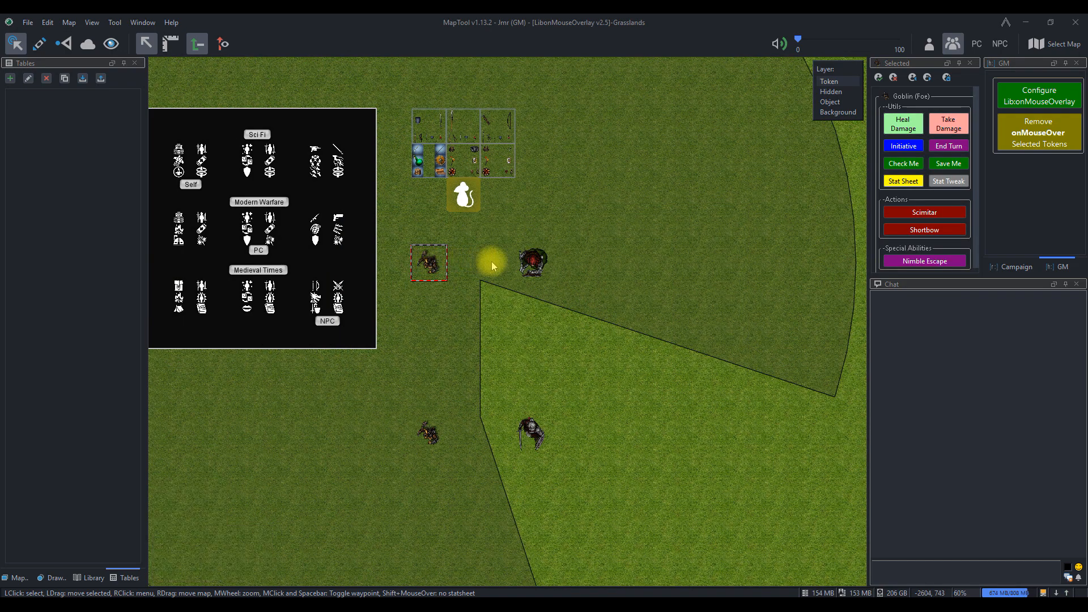
click(534, 266)
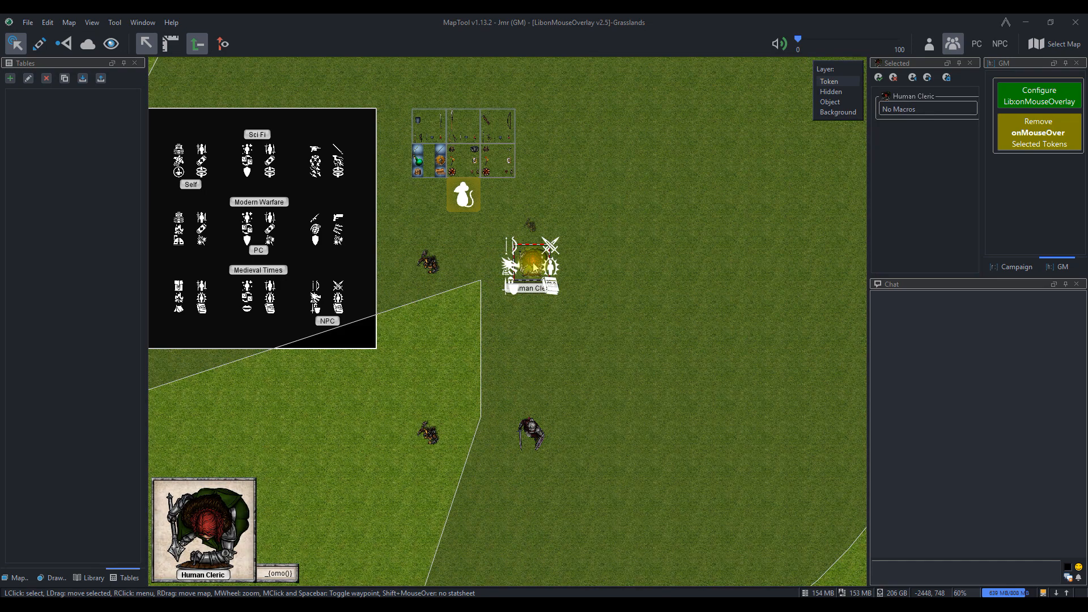
mouse_move(425, 264)
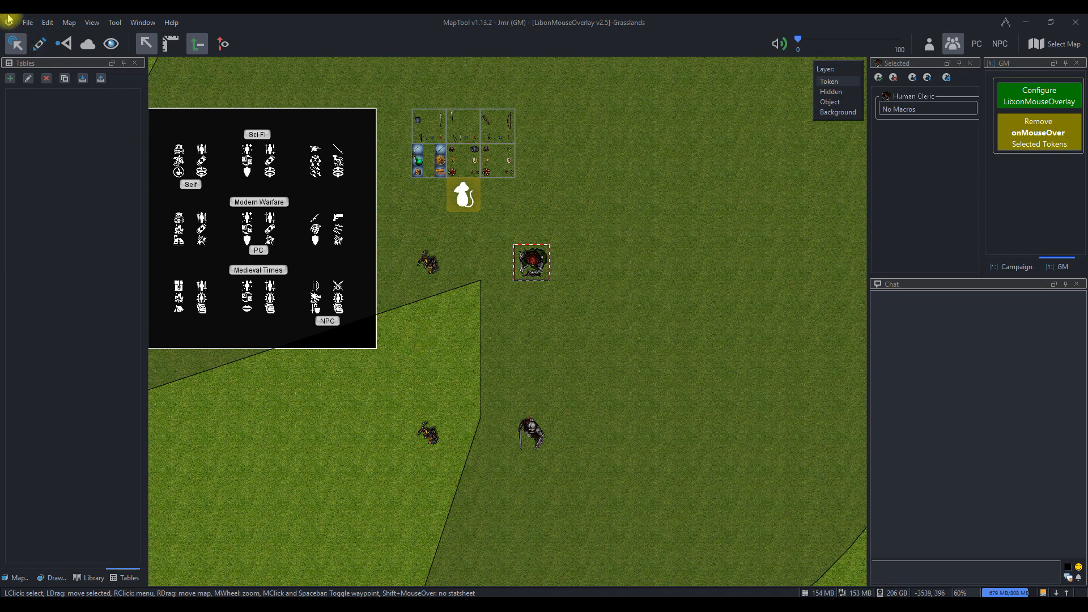
Set the Grasslands map's cell type back to the square grid.
click(69, 22)
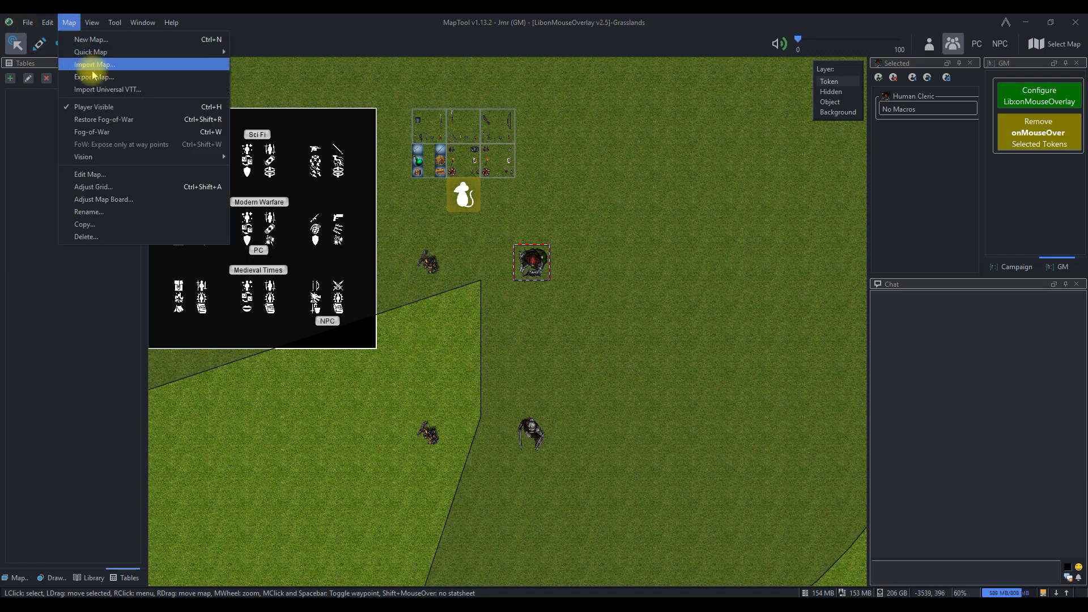
click(103, 179)
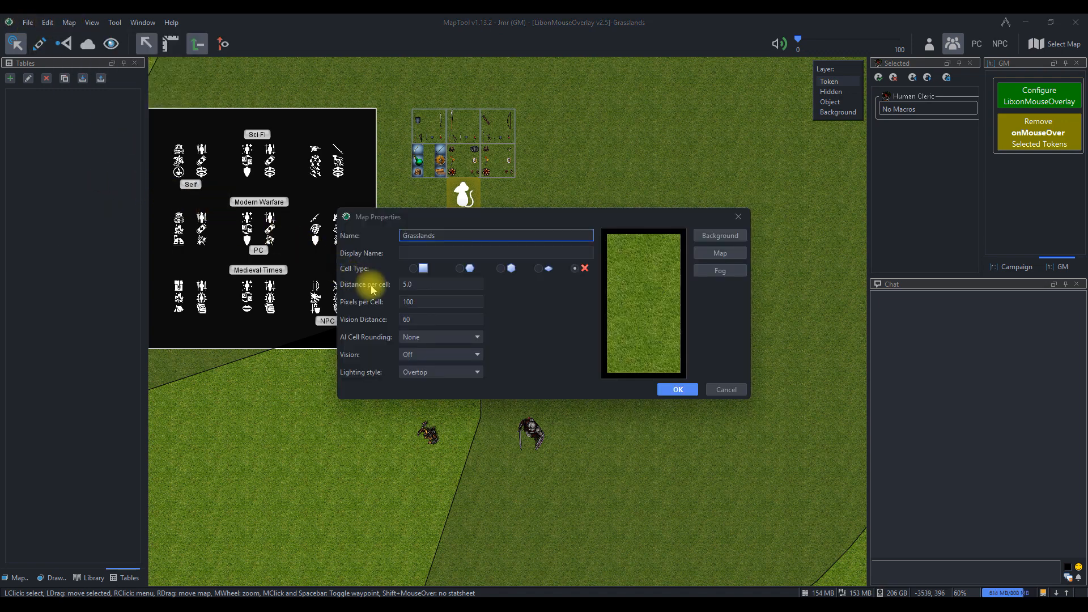
click(413, 269)
click(678, 391)
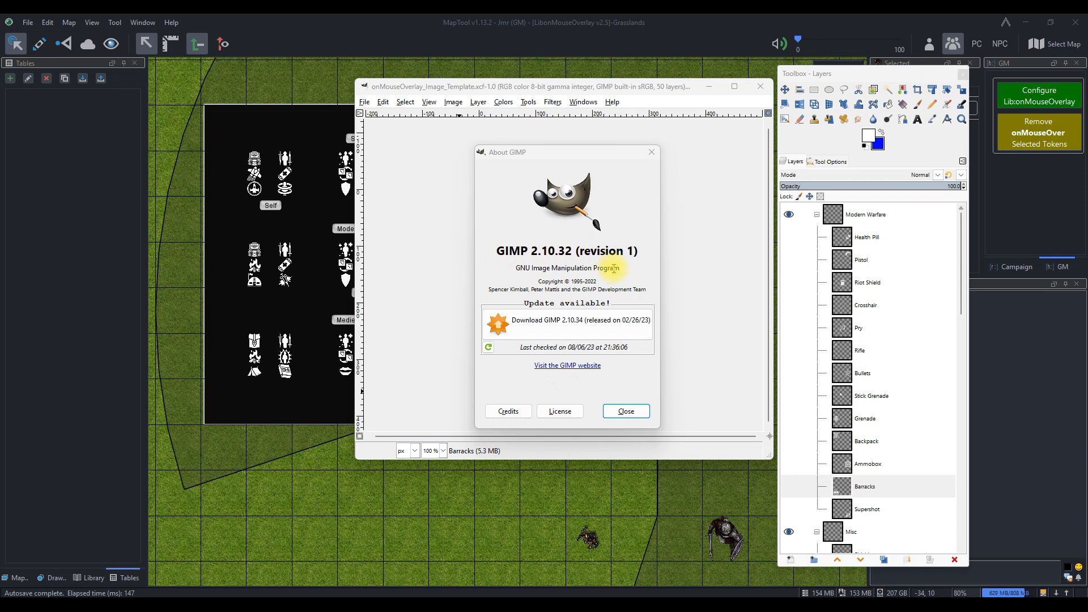
In GIMP, dismiss the About window and preview the Health Pill and Pistol layers of the Modern Warfare group, hiding both again.
click(624, 412)
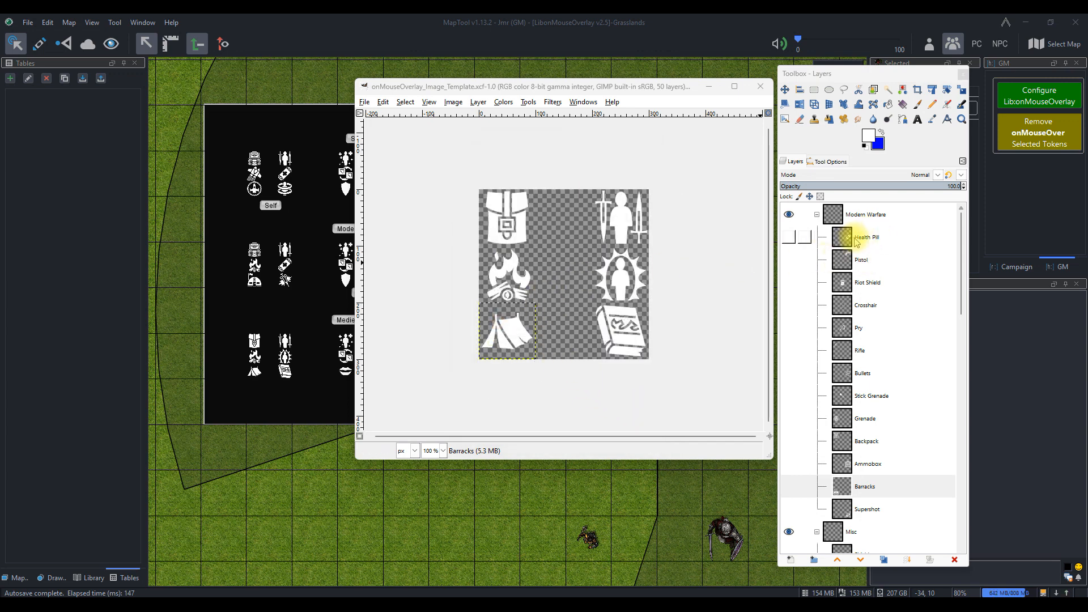
click(789, 237)
click(789, 259)
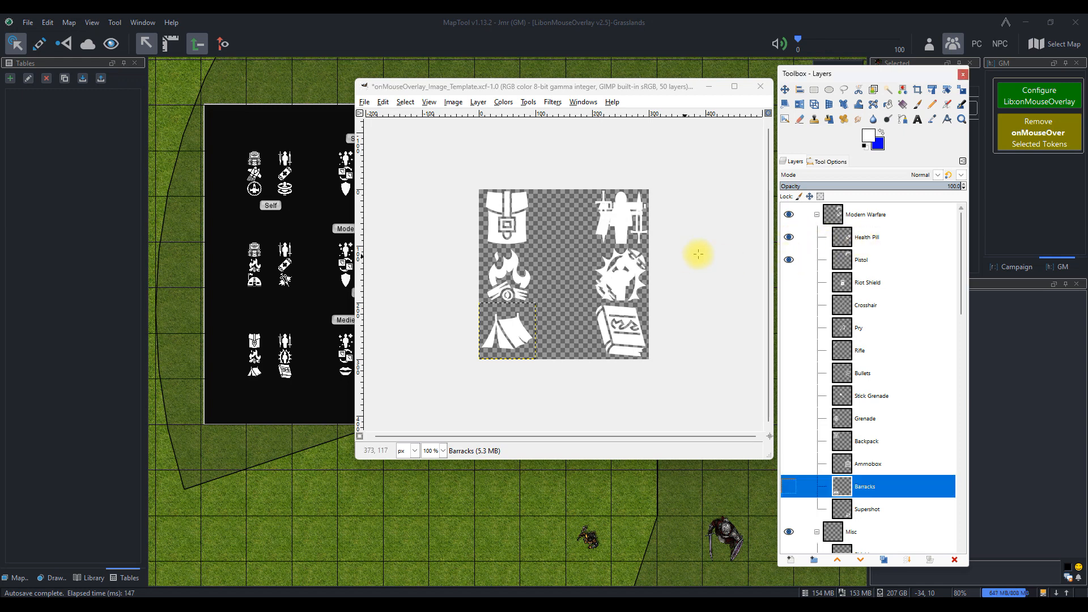
click(789, 237)
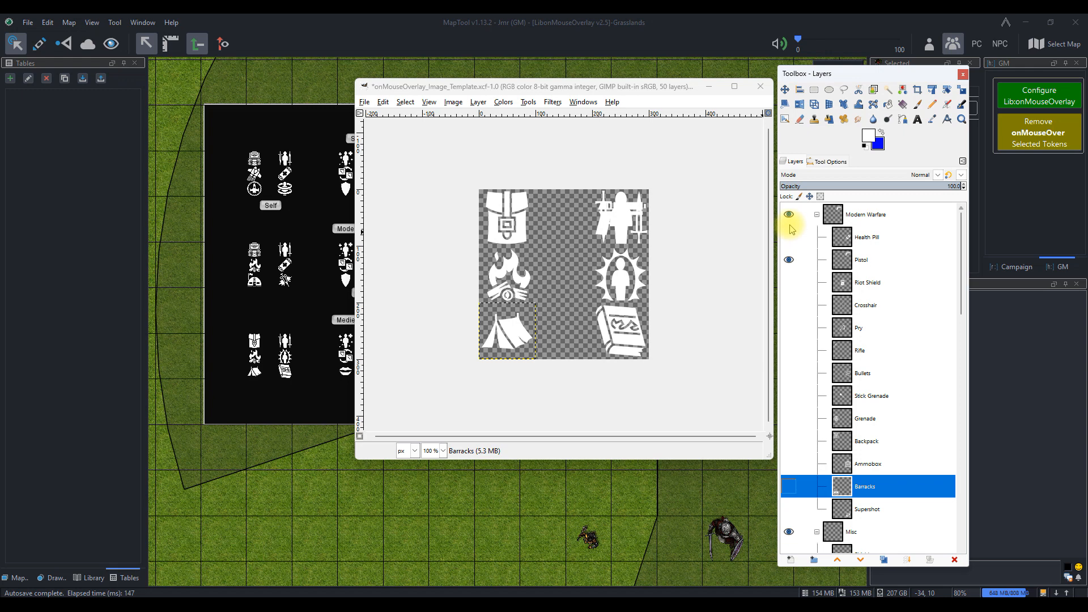
click(789, 259)
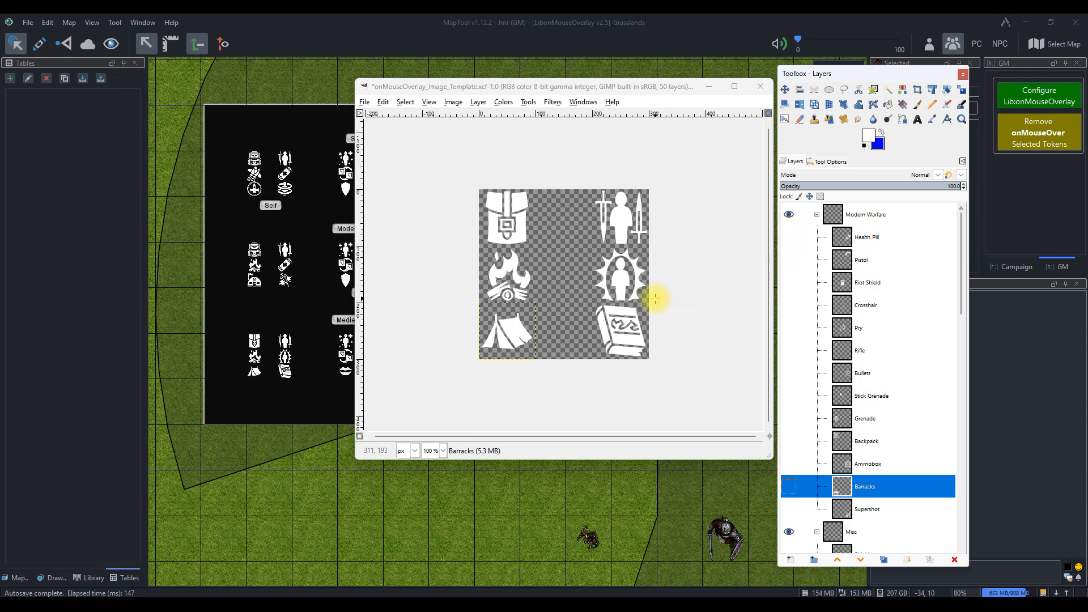